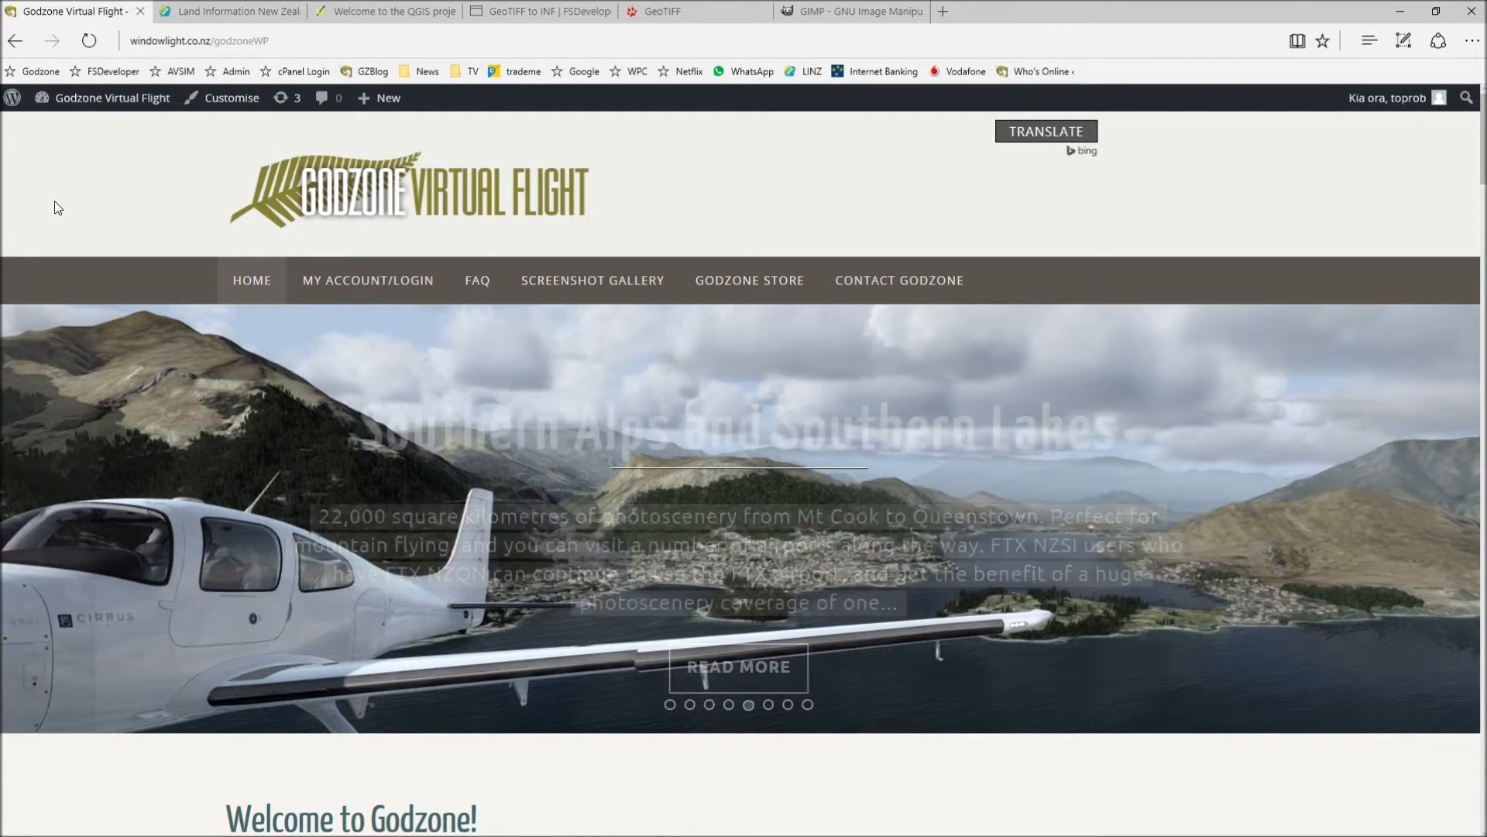
Step: Switch to the Land Information New Zealand site and open the LINZ Data Service's full data catalogue for browsing
{"action": "left_click", "coordinate": [233, 13]}
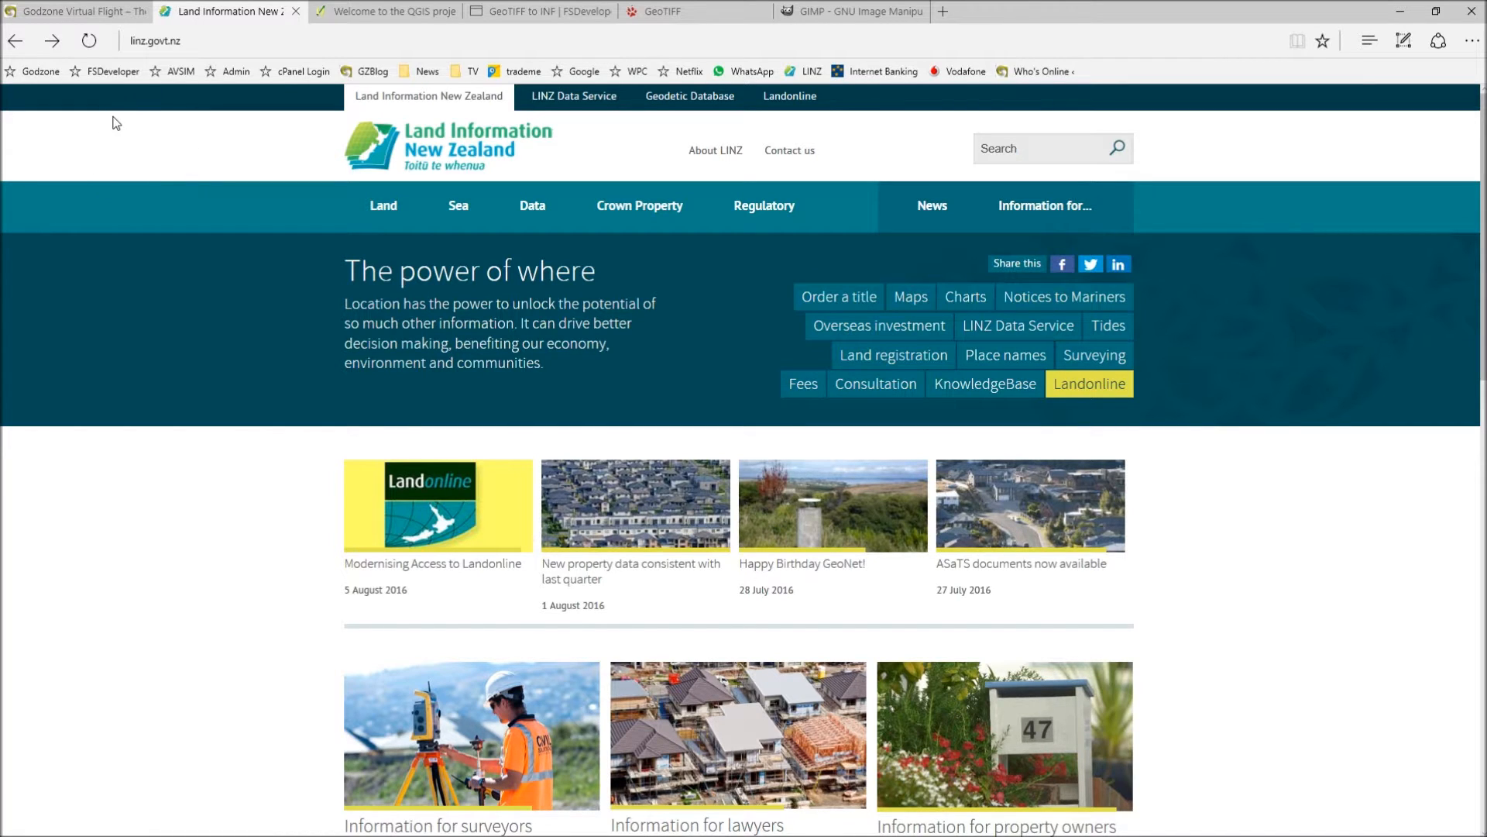
{"action": "left_click", "coordinate": [577, 105]}
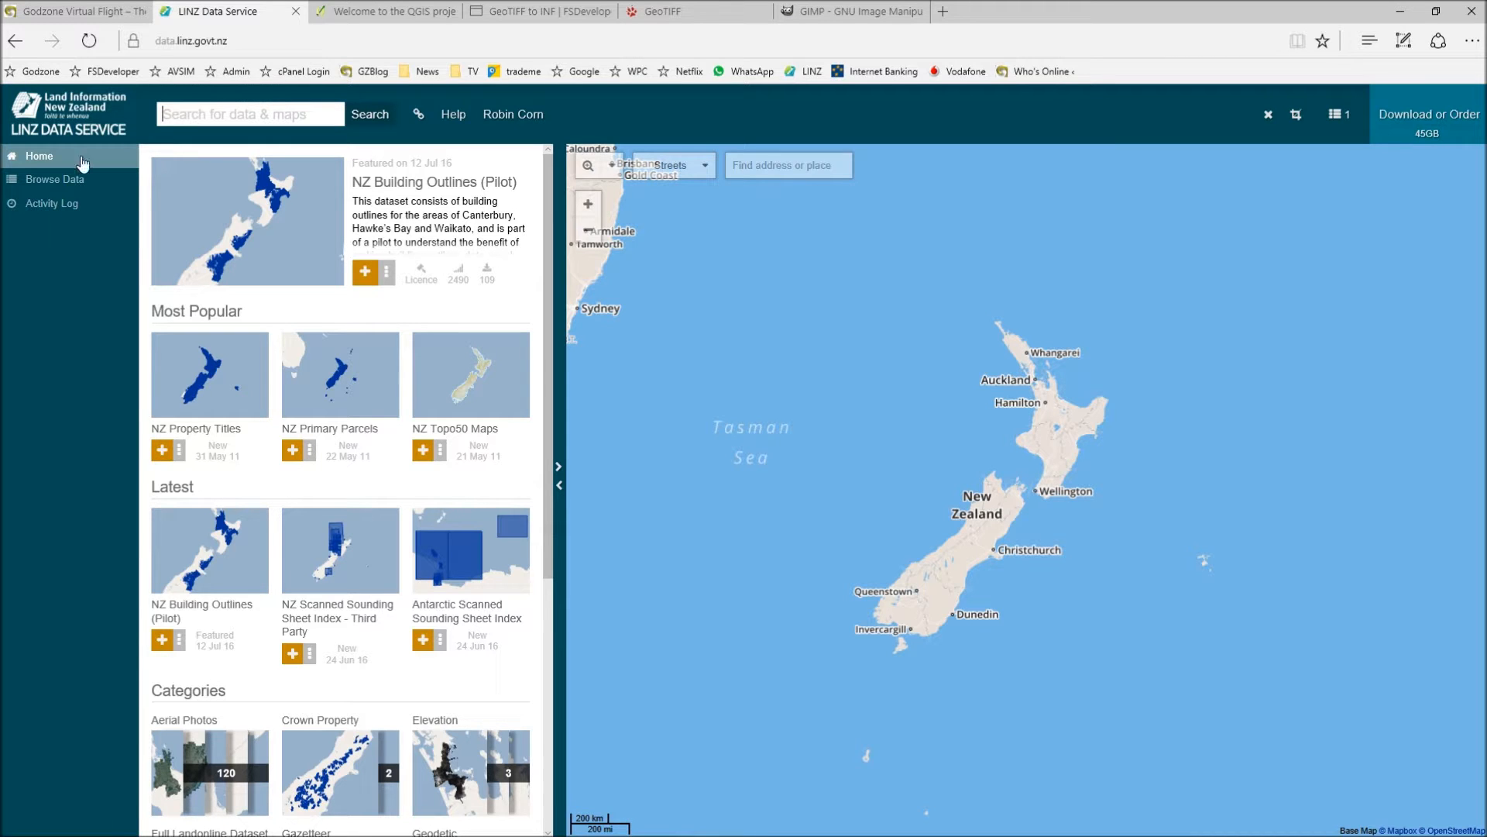
{"action": "left_click", "coordinate": [49, 180]}
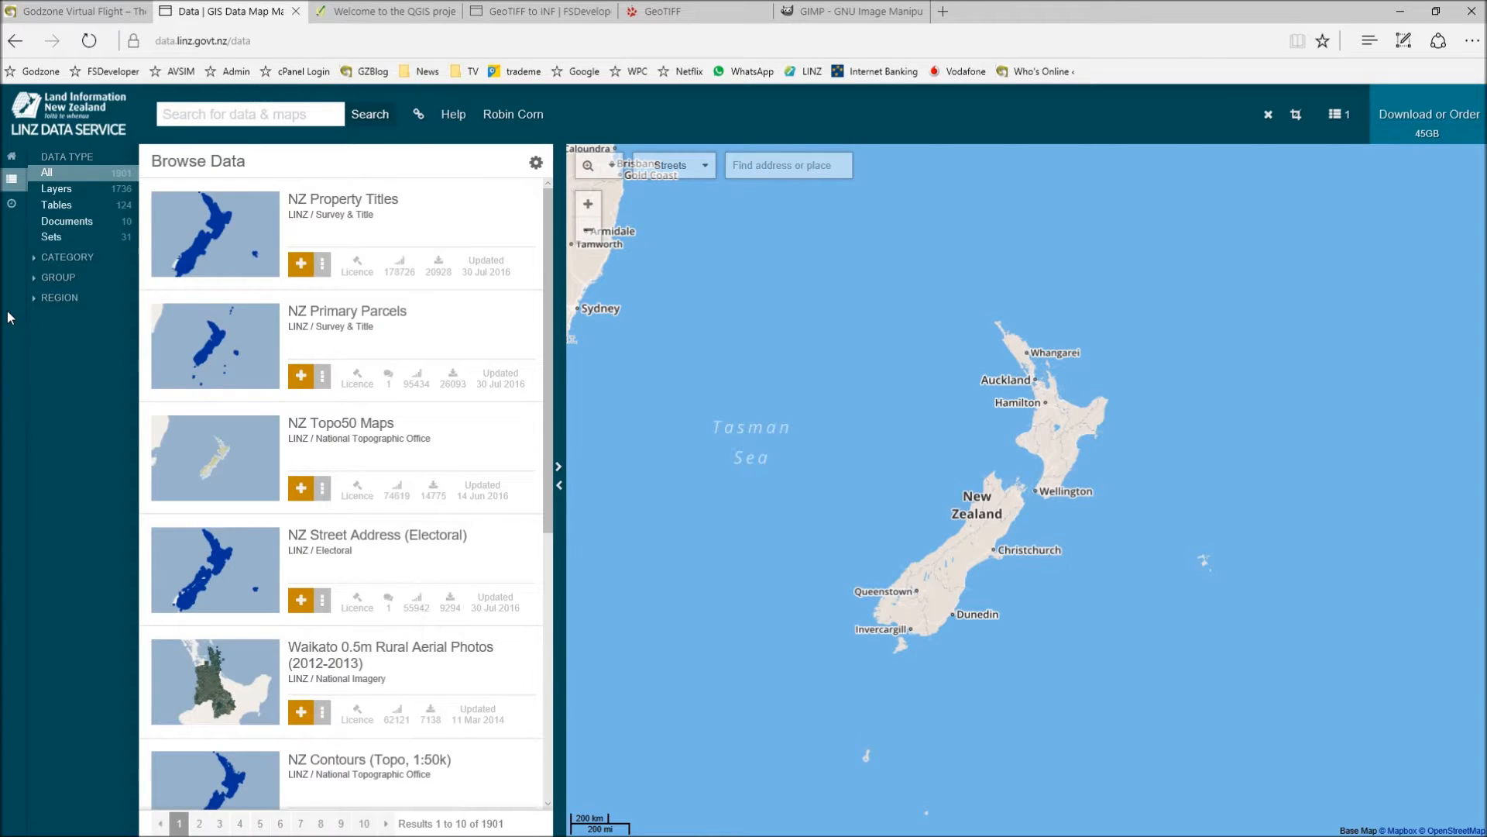
Step: Filter the catalogue to the Aerial Photos category and narrow the region to New Zealand within Oceania
{"action": "left_click", "coordinate": [56, 258]}
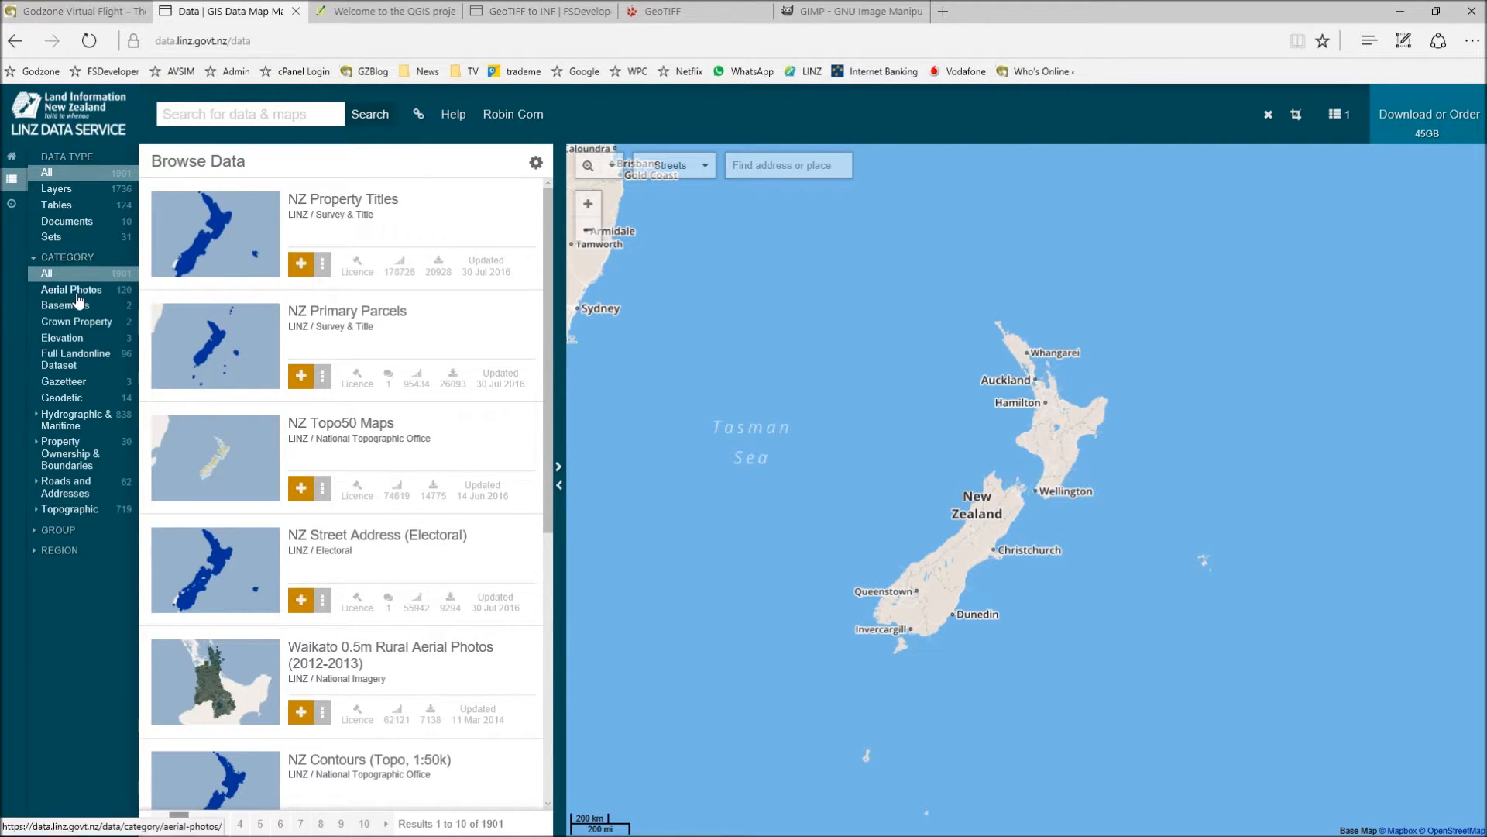
{"action": "left_click", "coordinate": [76, 290]}
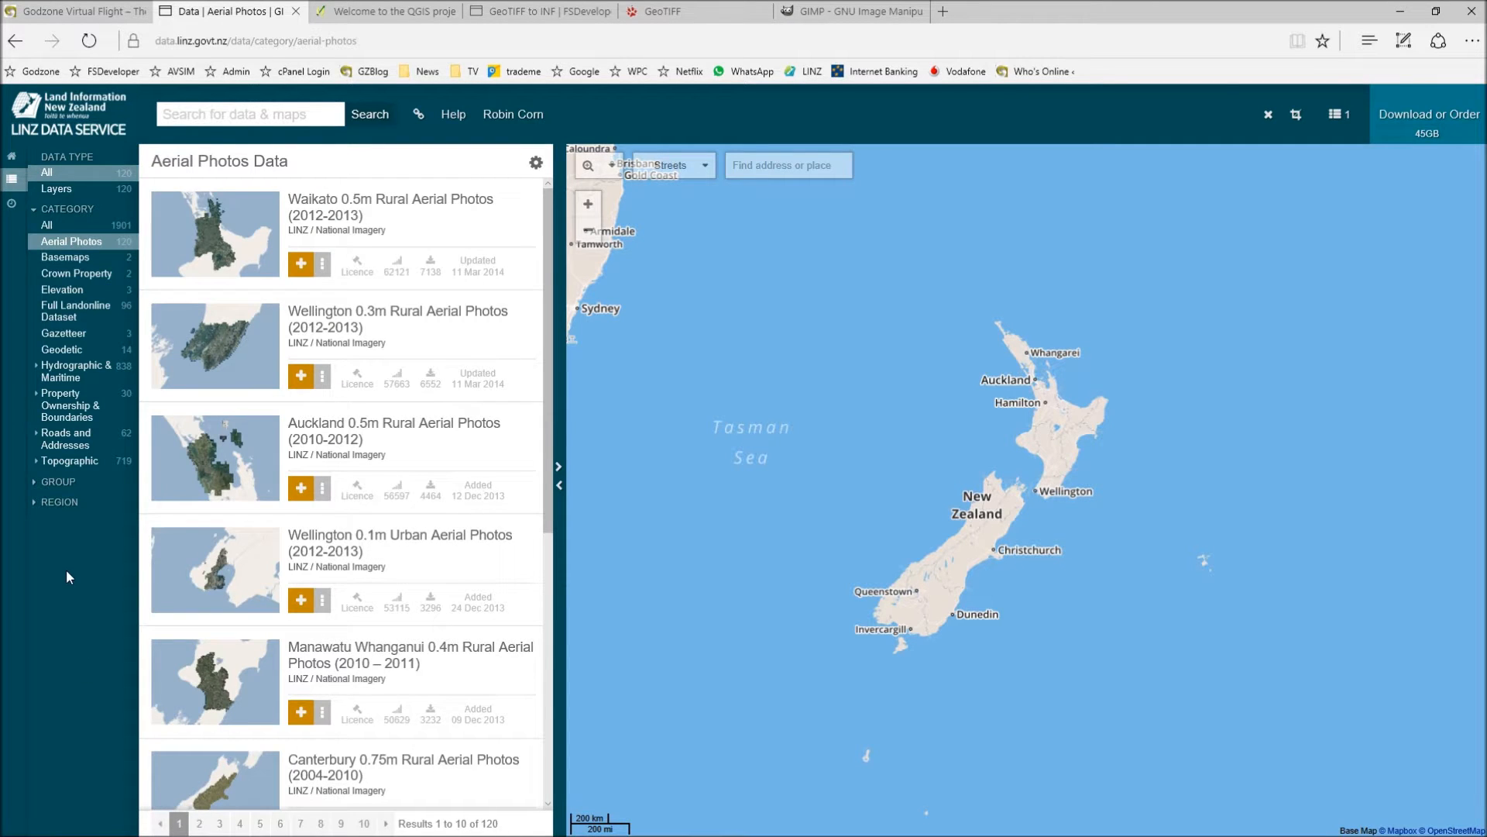
{"action": "left_click", "coordinate": [65, 503]}
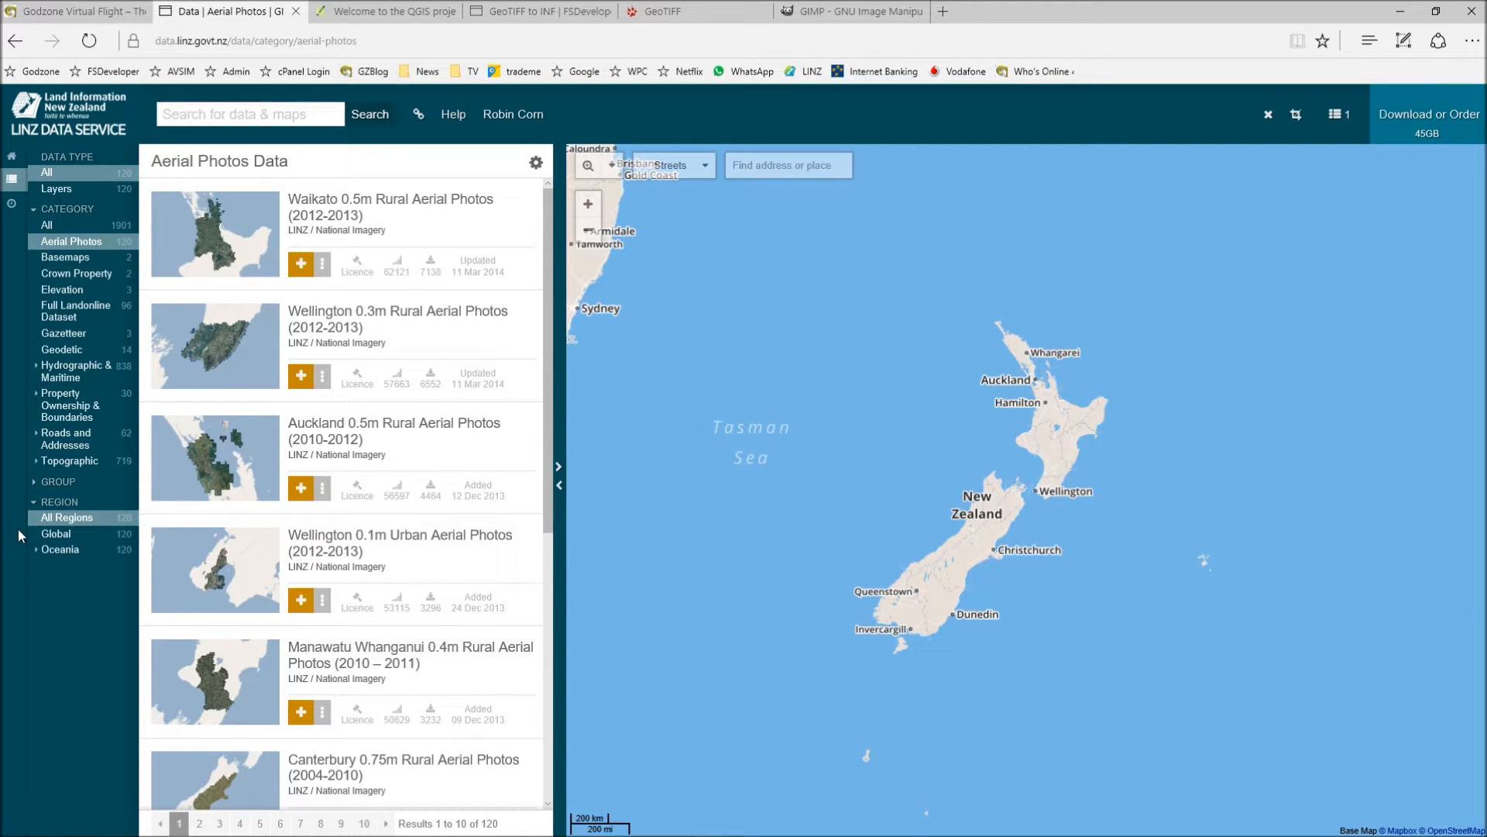
{"action": "left_click", "coordinate": [55, 551]}
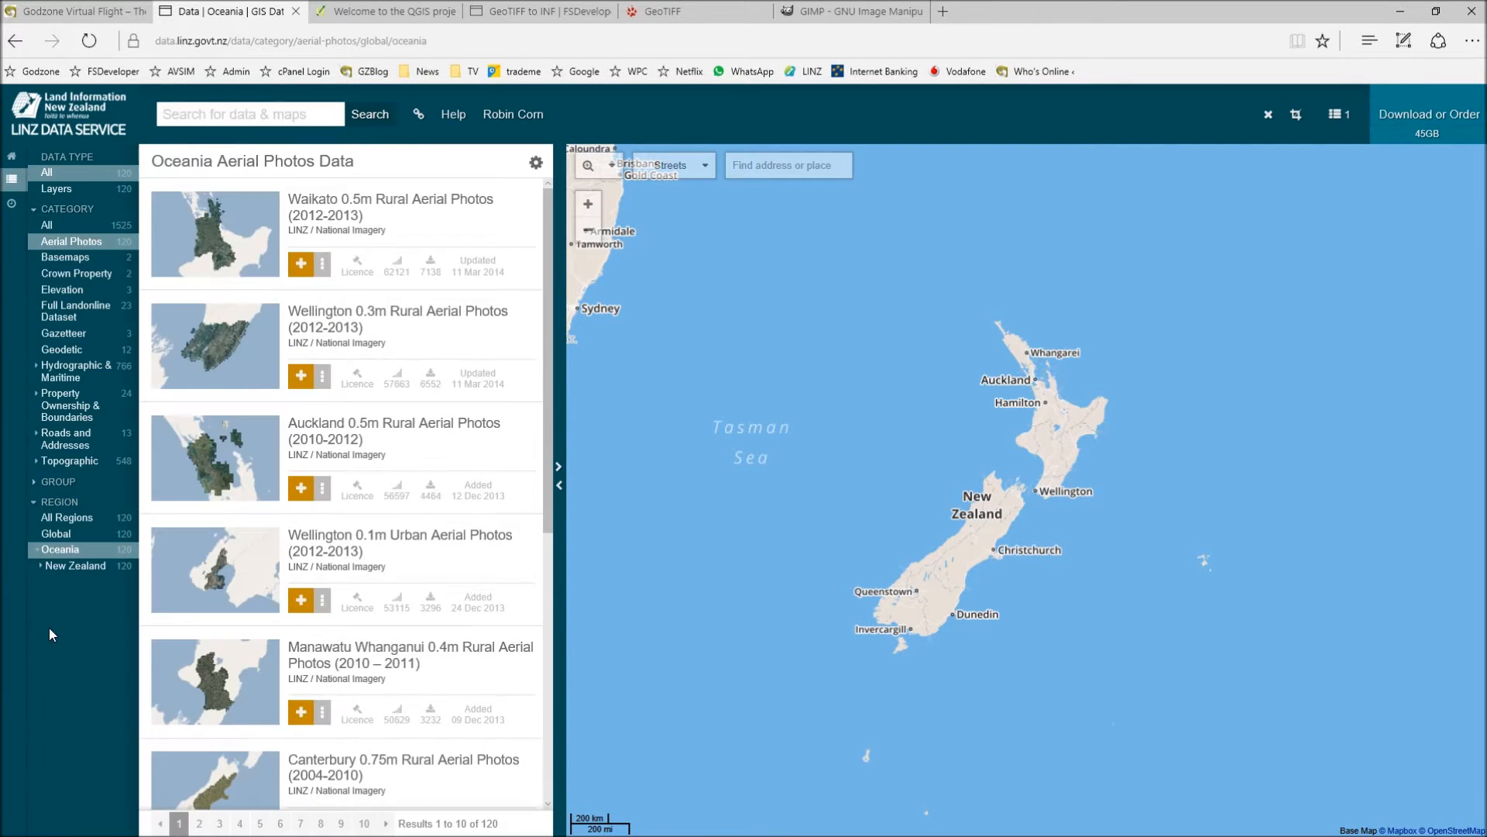
{"action": "left_click", "coordinate": [60, 568]}
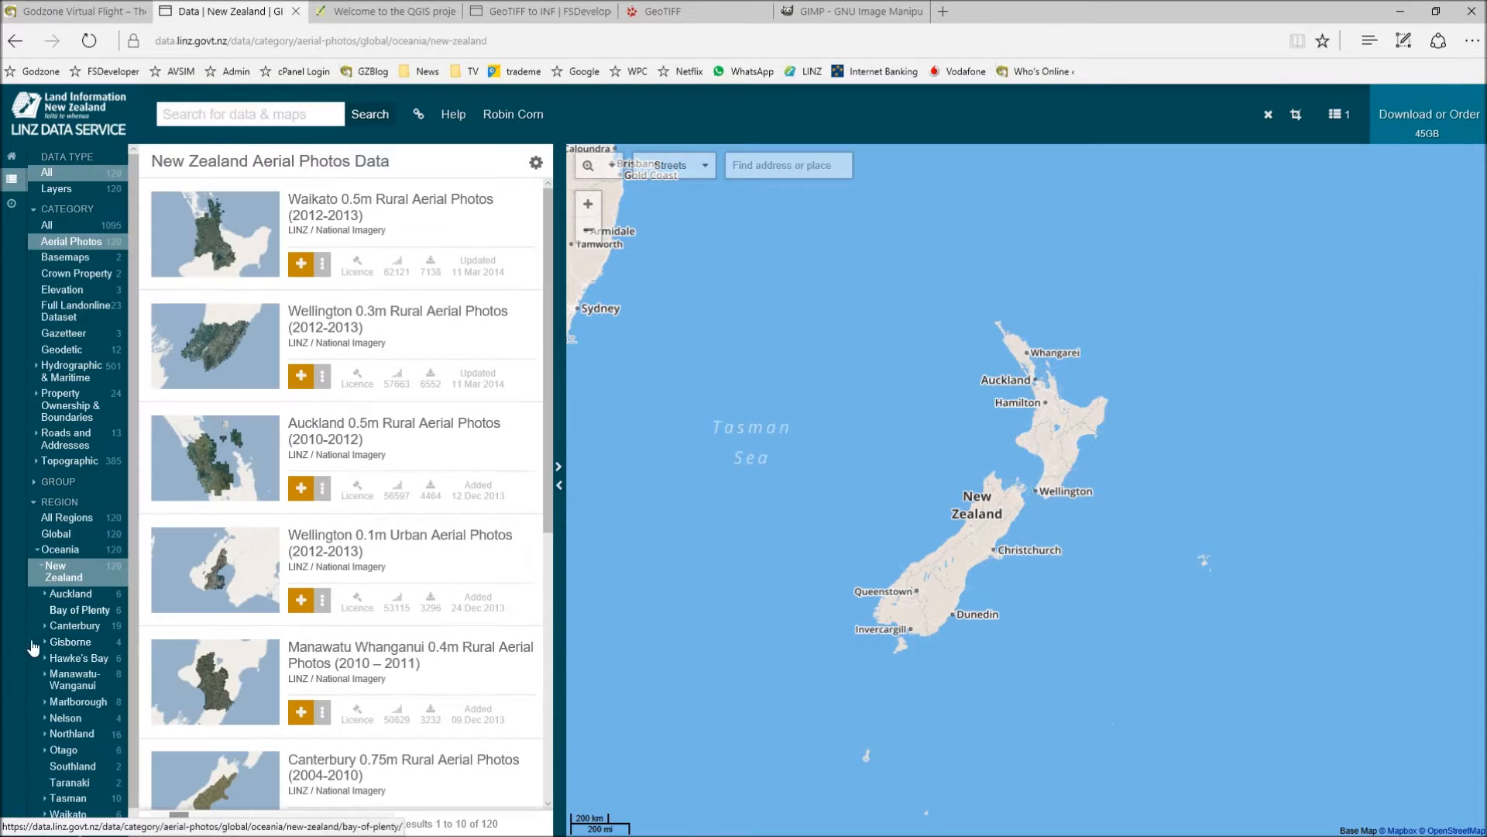
{"action": "scroll", "coordinate": [54, 682], "scroll_direction": "down", "scroll_amount": 1}
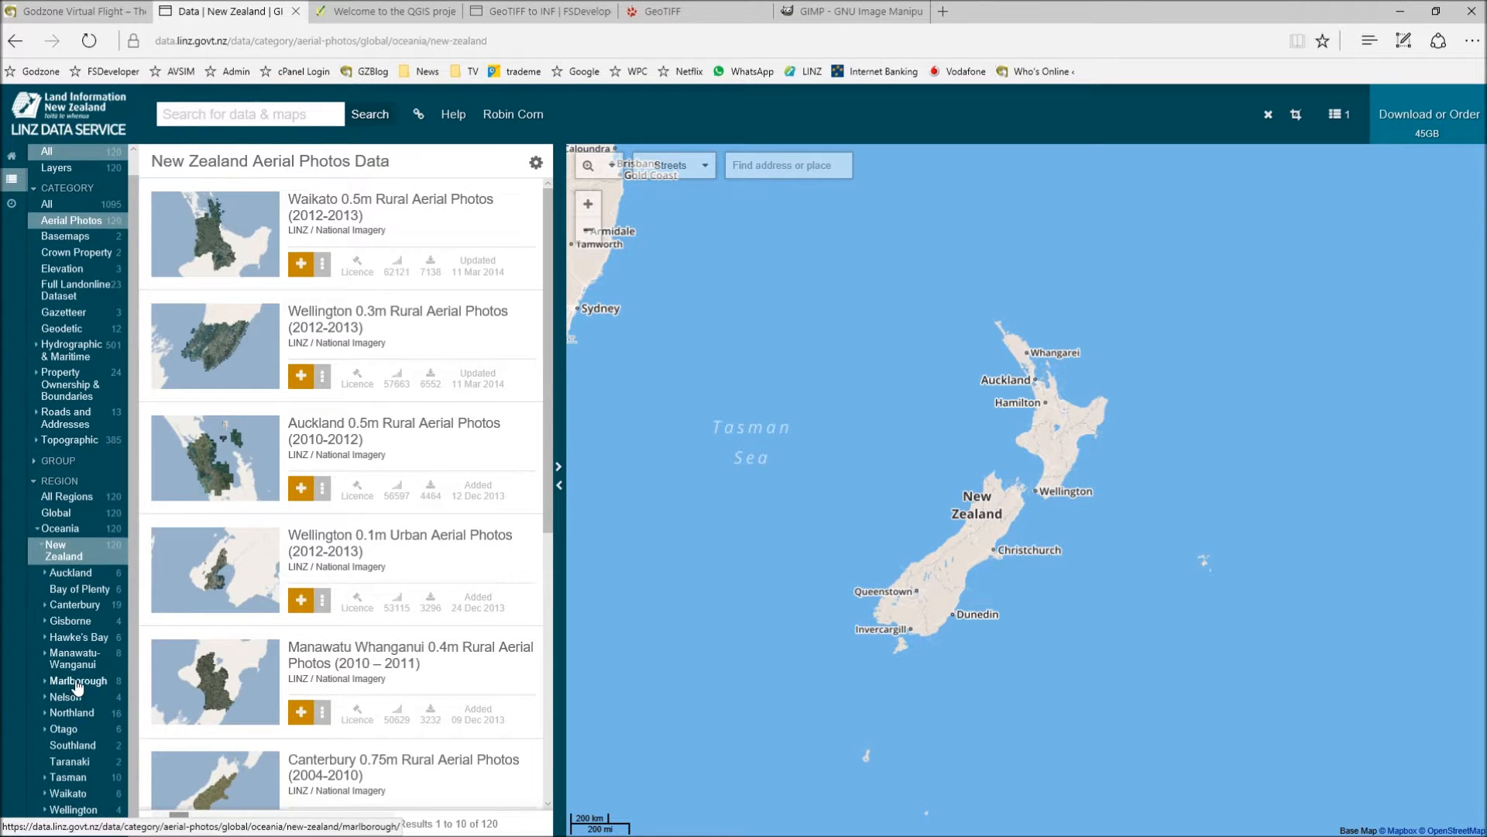
{"action": "scroll", "coordinate": [47, 543], "scroll_direction": "up", "scroll_amount": 1}
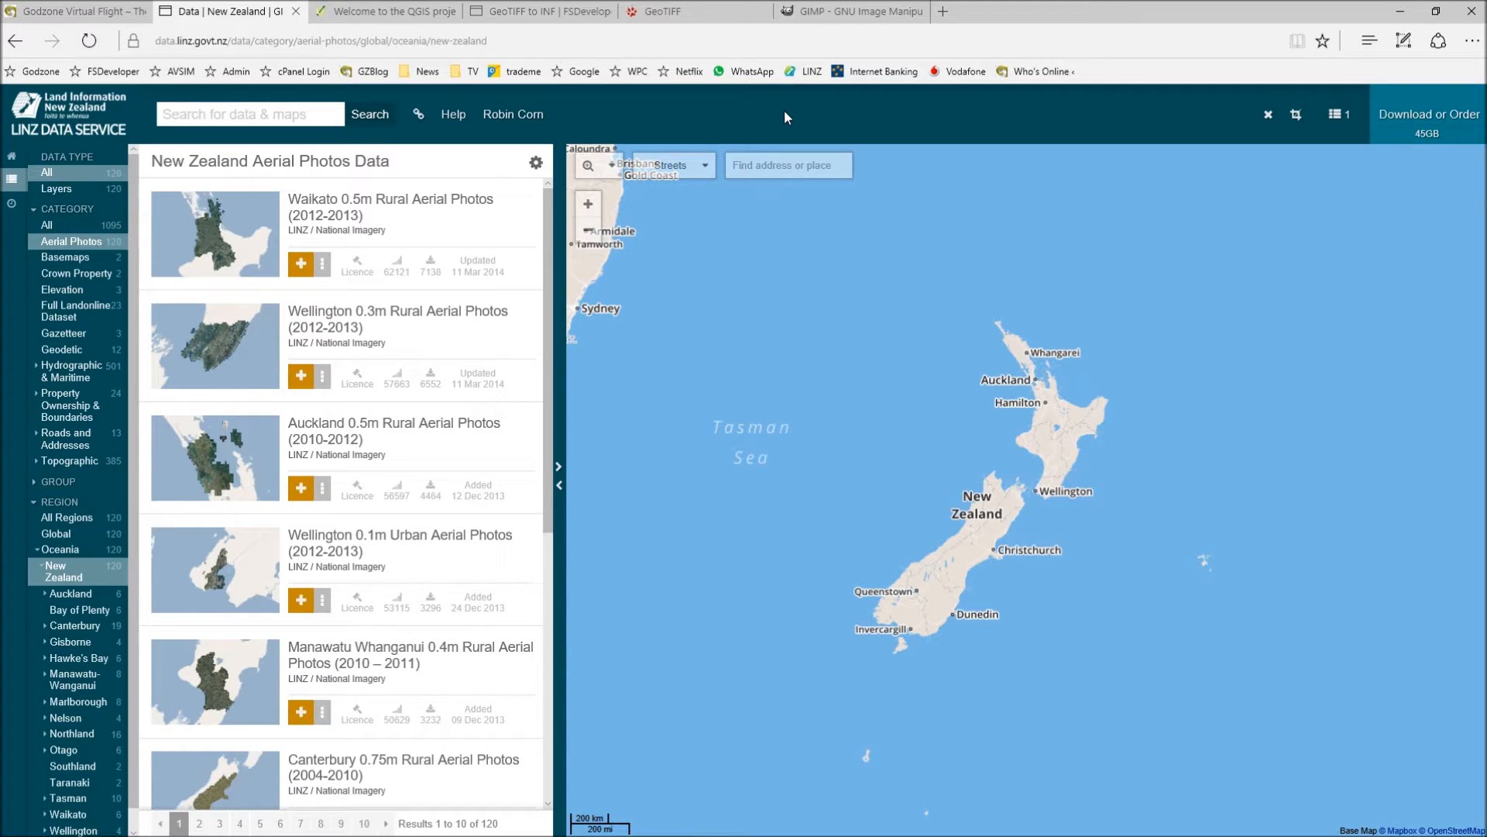
Step: Add the Waikato 0.5m Rural Aerial Photos (2012-2013) layer to the map and inspect its coverage close up
{"action": "left_click", "coordinate": [302, 265]}
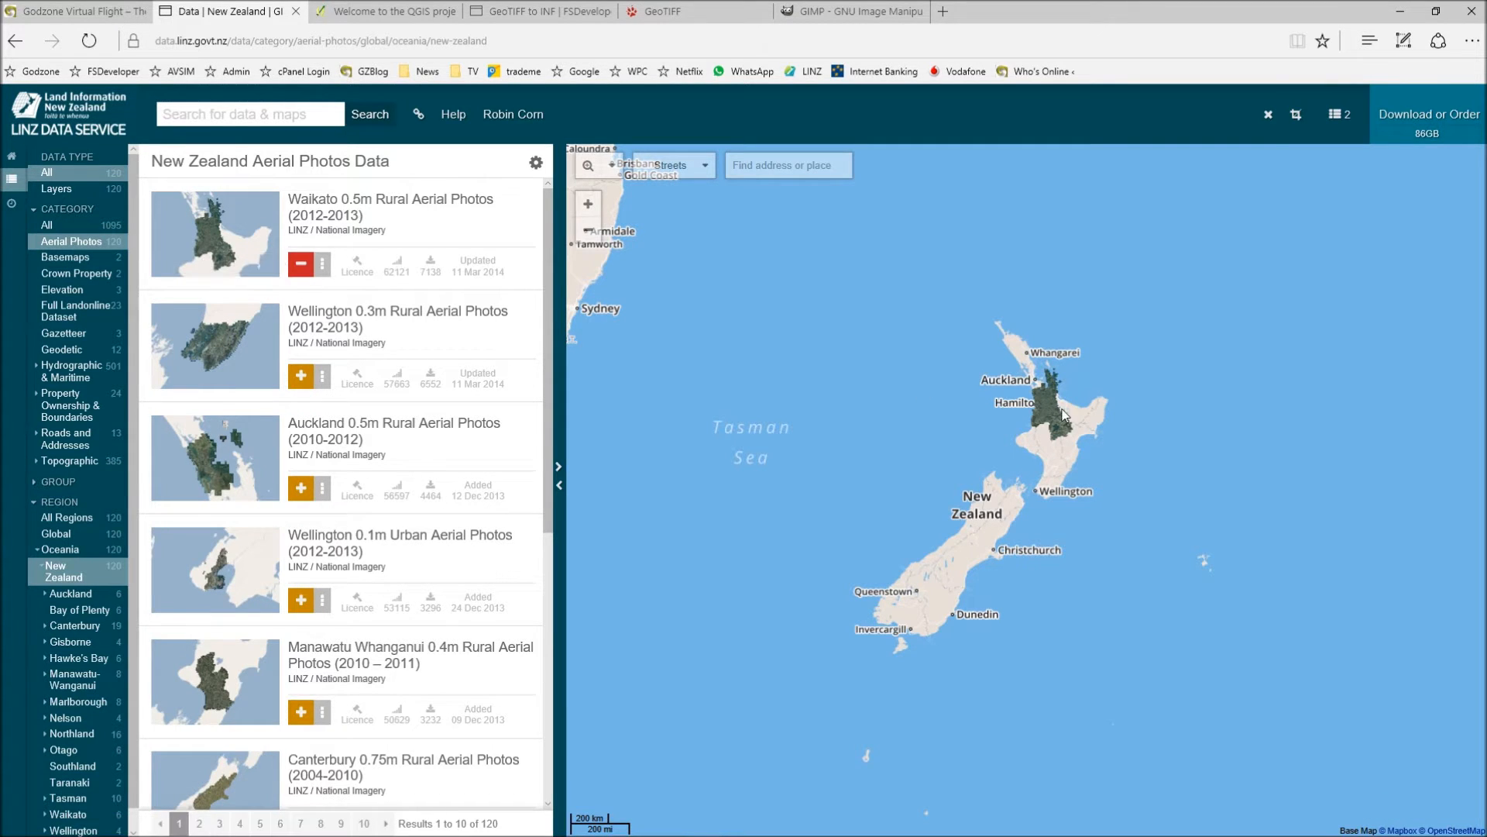
{"action": "scroll", "coordinate": [1073, 399], "scroll_direction": "up", "scroll_amount": 2}
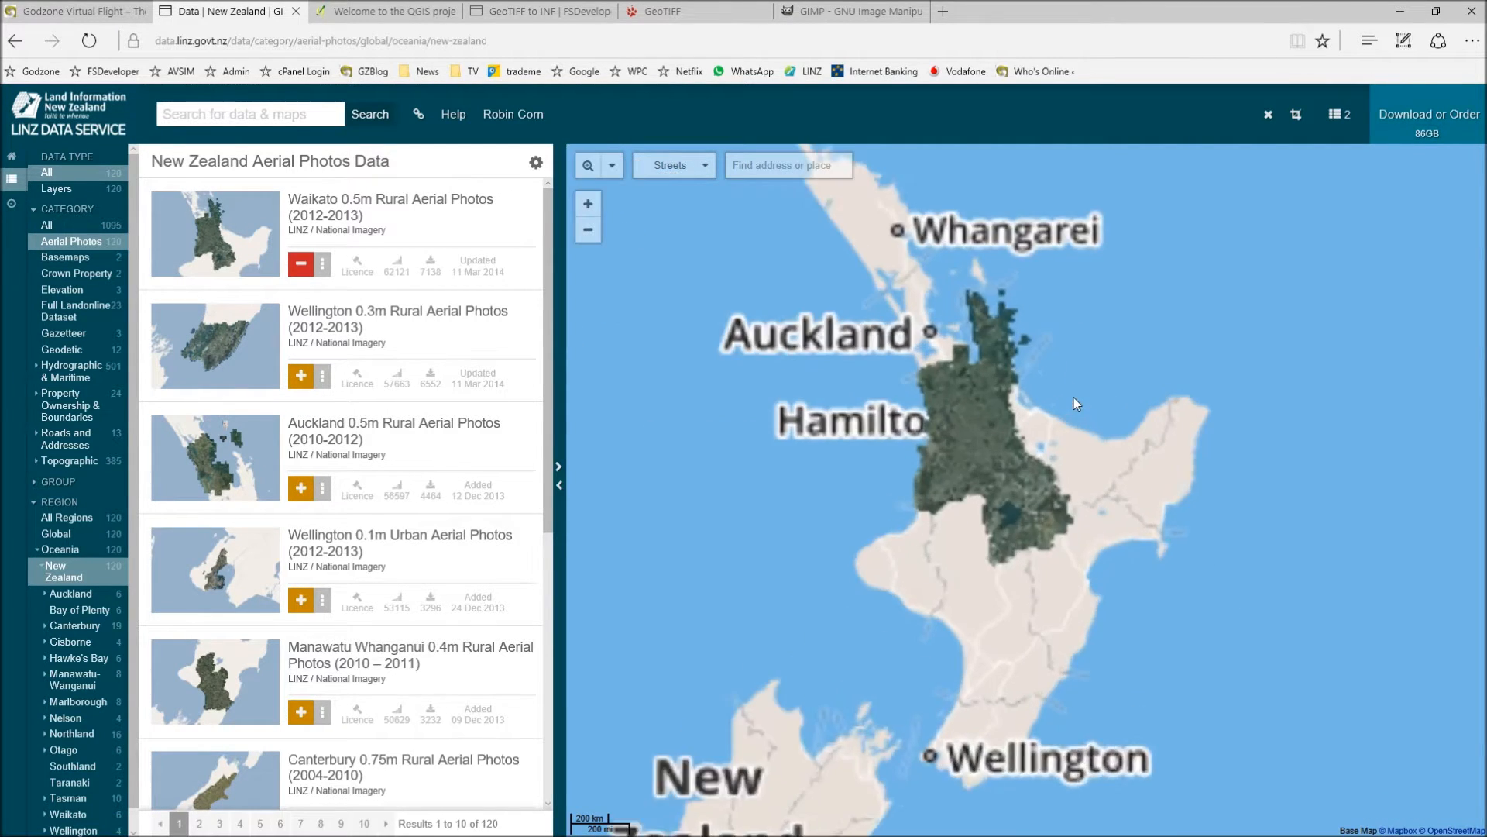
{"action": "scroll", "coordinate": [937, 437], "scroll_direction": "up", "scroll_amount": 2}
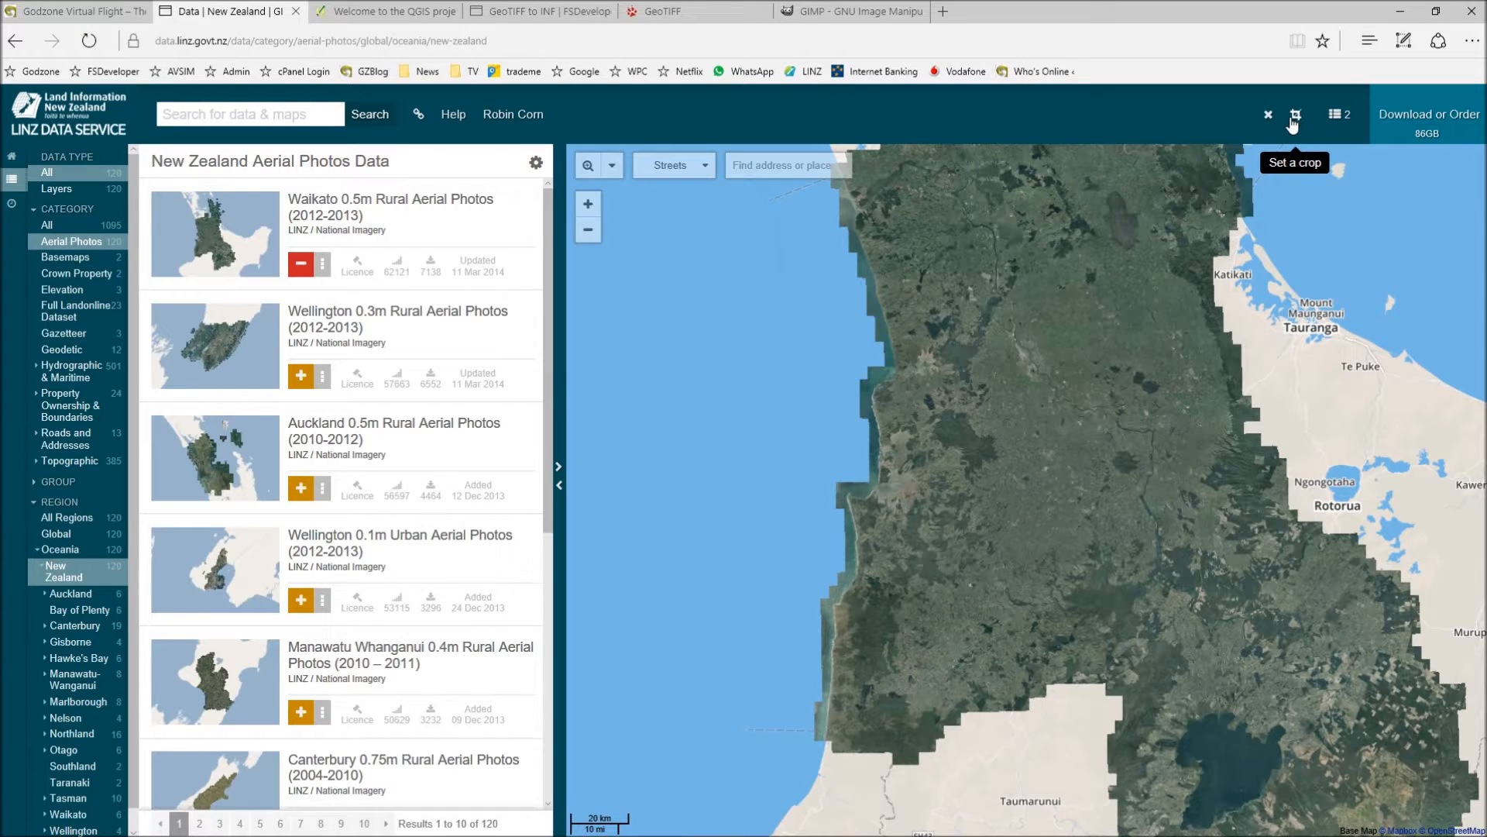
Step: Try a box crop around the entire large lake in the southern Waikato imagery, and clear the crop
{"action": "left_click", "coordinate": [1294, 116]}
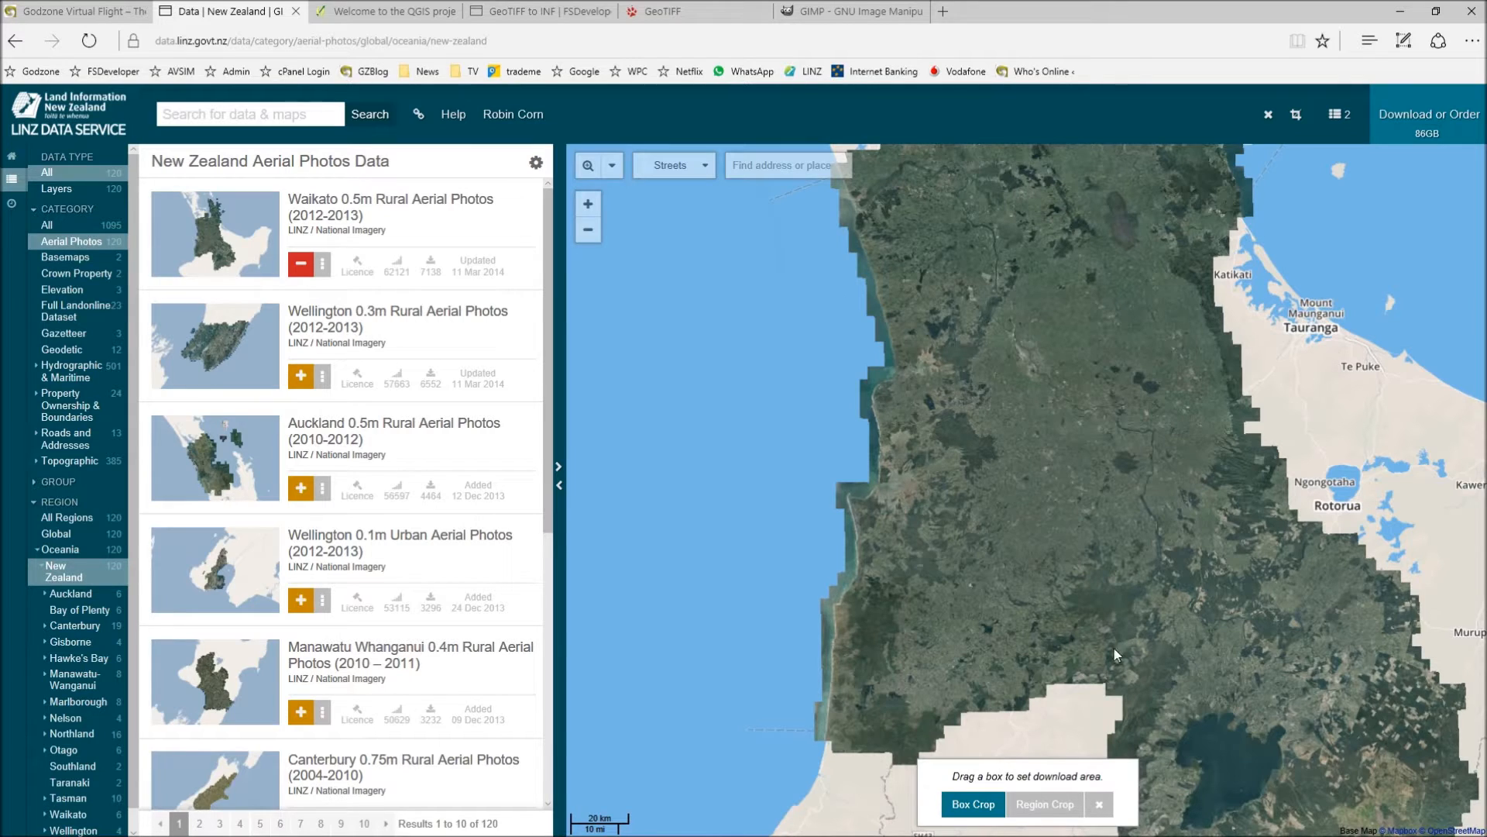
{"action": "left_click_drag", "start_coordinate": [1146, 660], "coordinate": [1317, 826]}
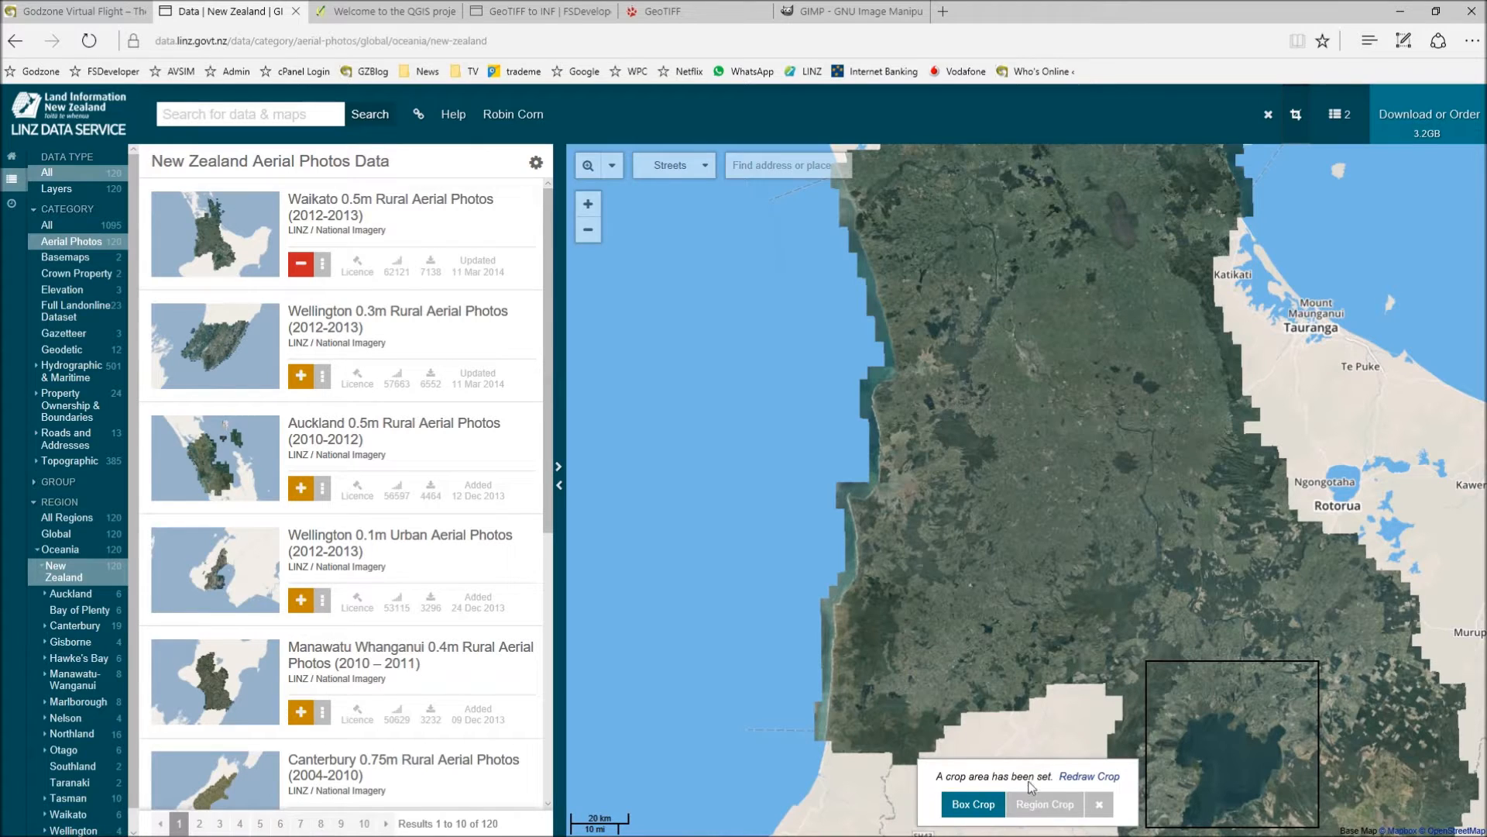
{"action": "left_click", "coordinate": [1099, 804]}
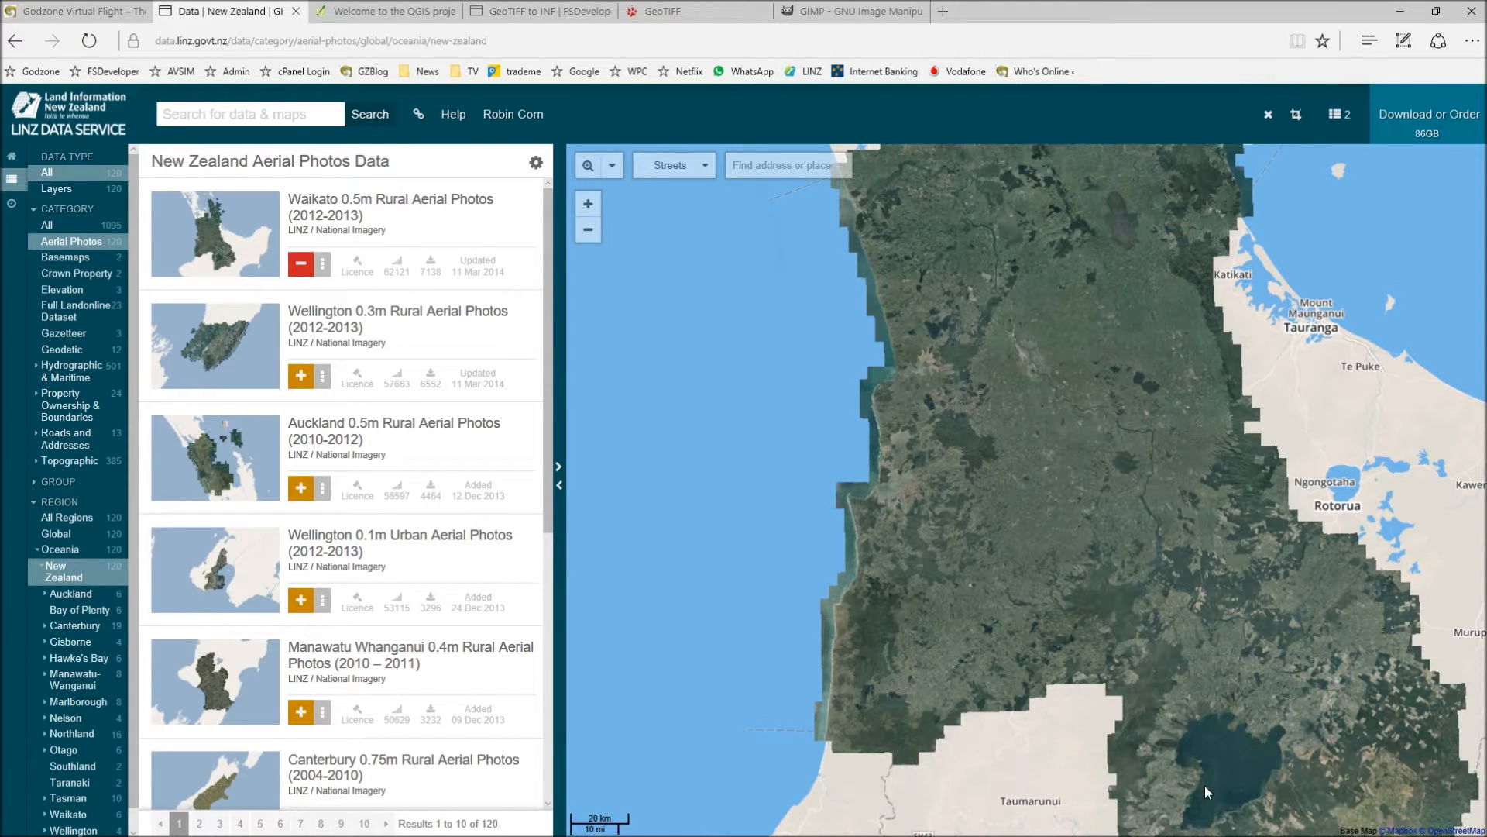
Step: Try a smaller box crop over the large lake's northeastern shore, and remove the crop area
{"action": "left_click_drag", "start_coordinate": [1236, 707], "coordinate": [1074, 469]}
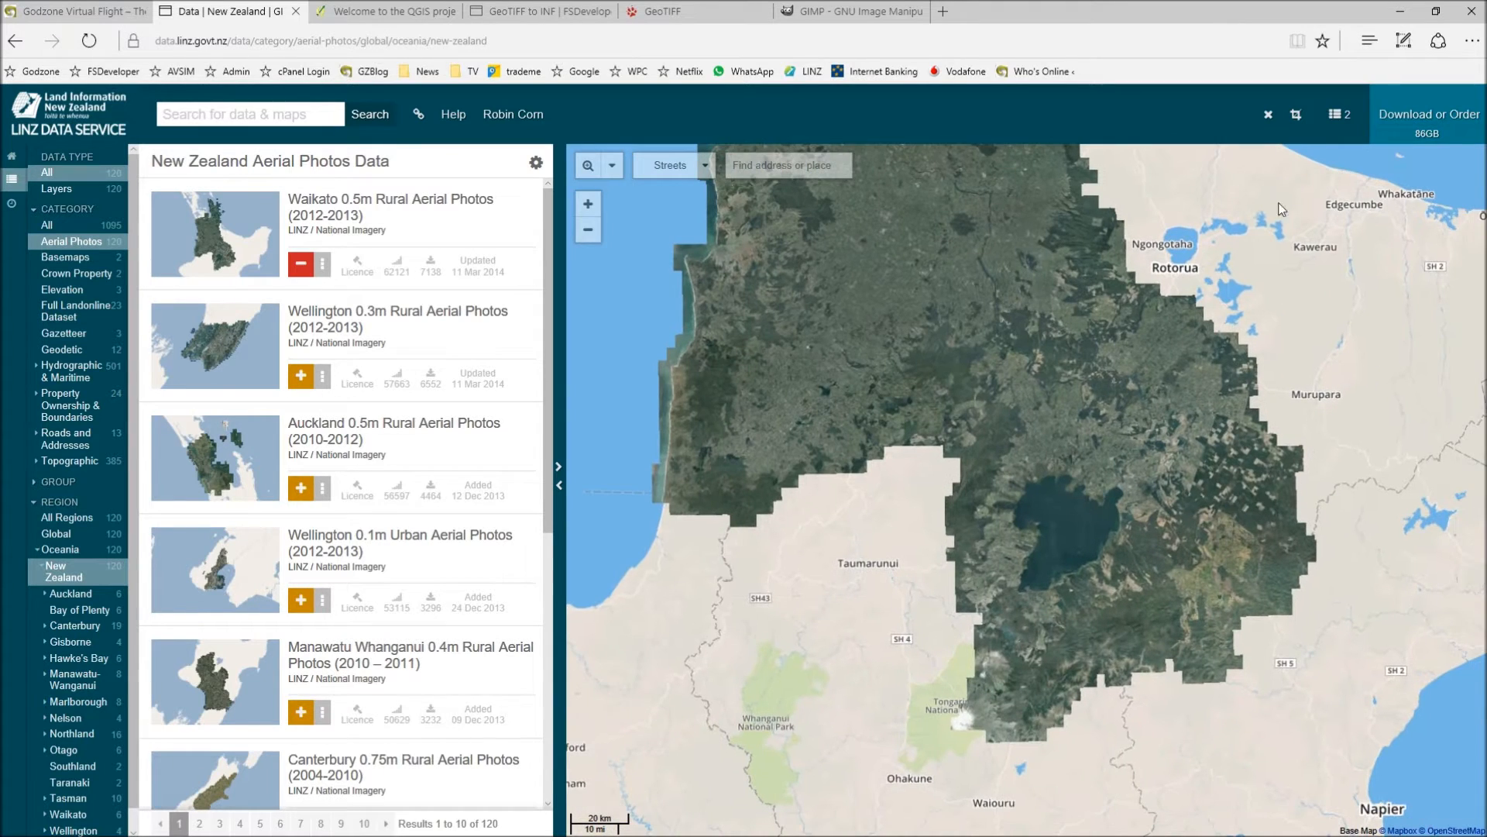
{"action": "left_click", "coordinate": [1295, 115]}
{"action": "left_click_drag", "start_coordinate": [1067, 468], "coordinate": [1153, 547]}
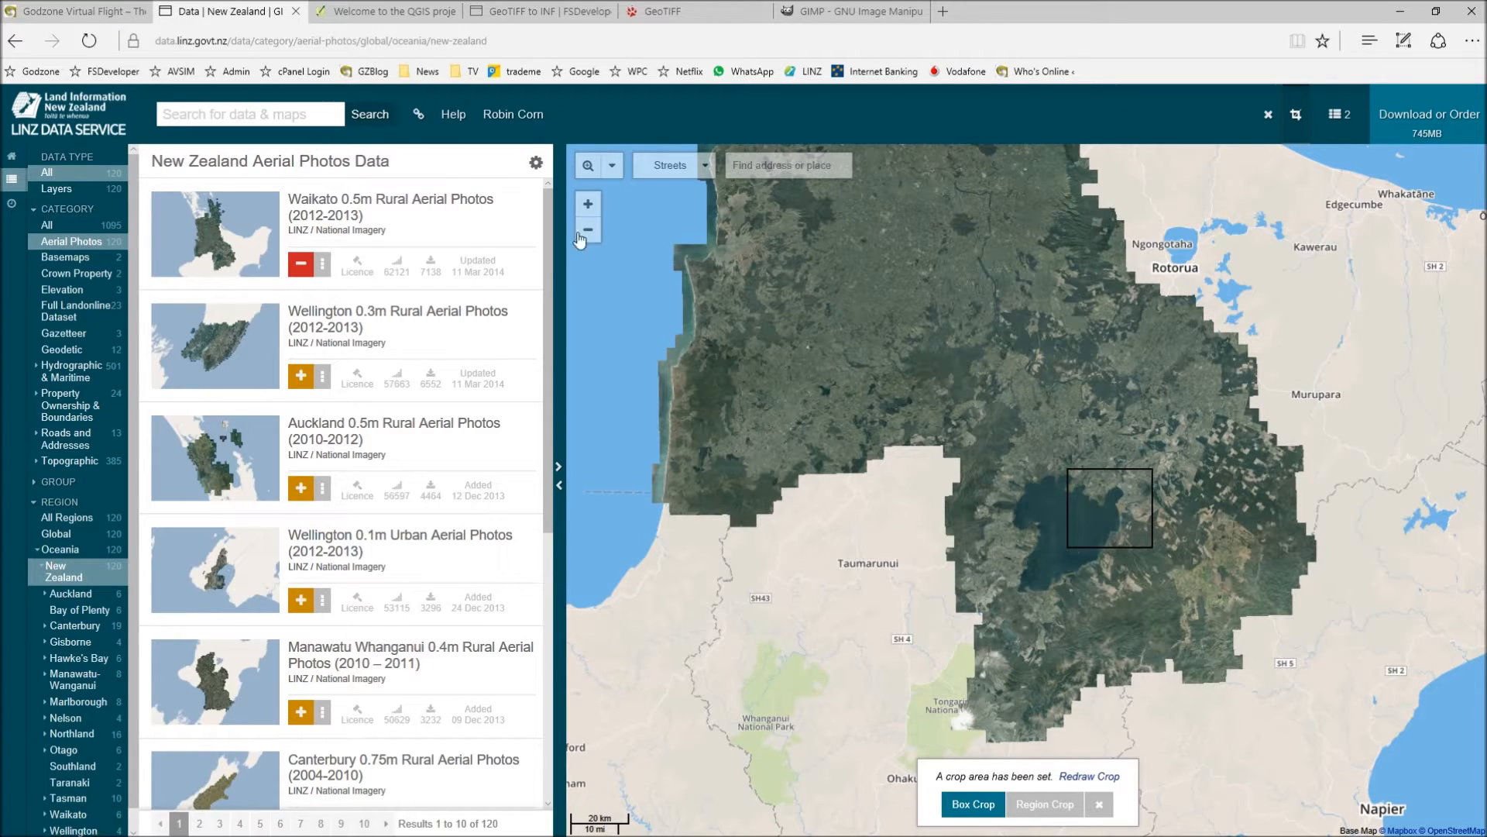
{"action": "left_click", "coordinate": [1098, 804]}
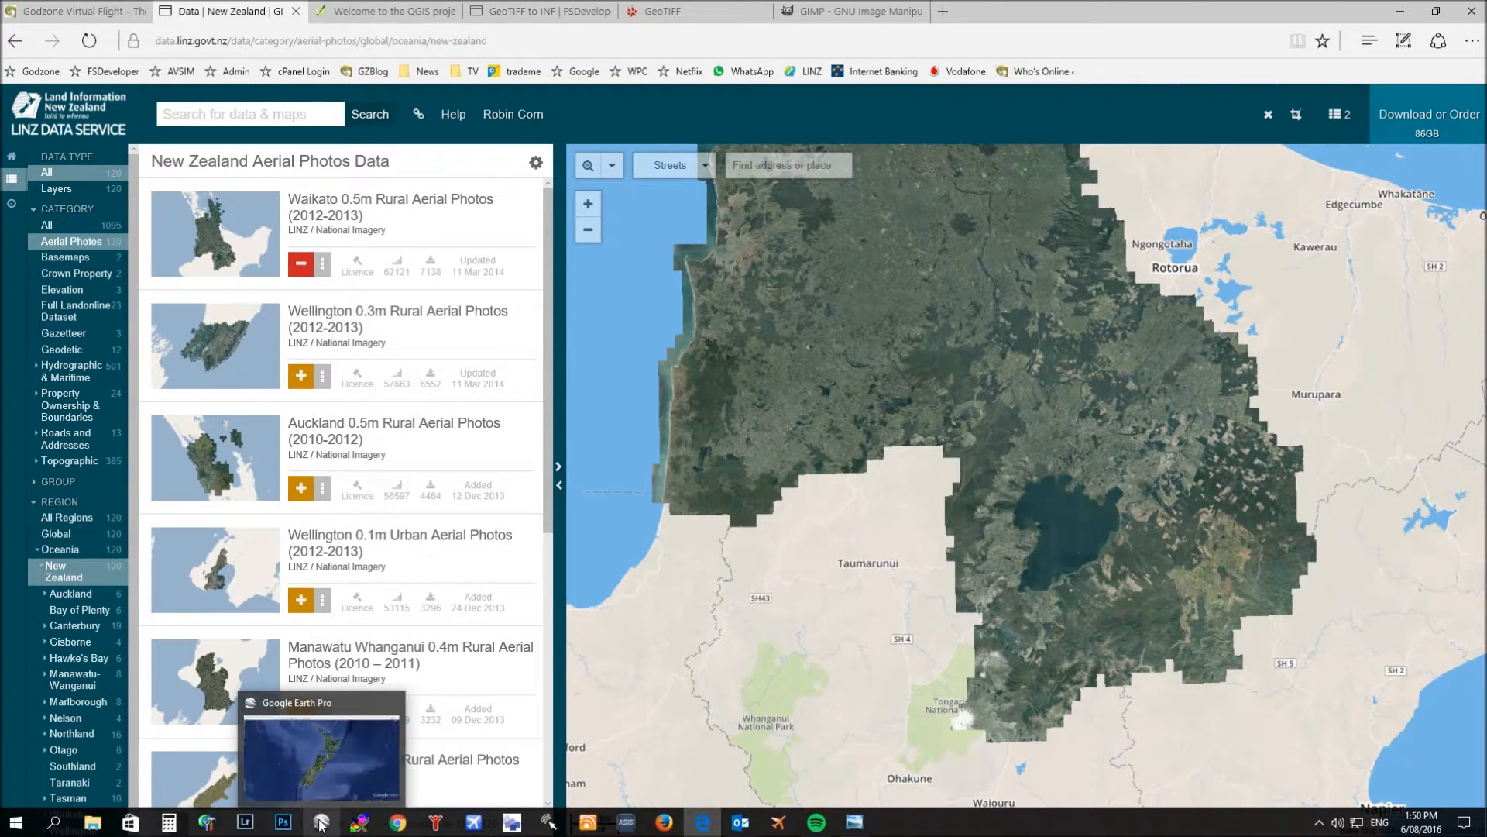
Step: Switch to Google Earth Pro, find Balclutha, and examine the town and the airfield inside the river bend
{"action": "left_click", "coordinate": [320, 823]}
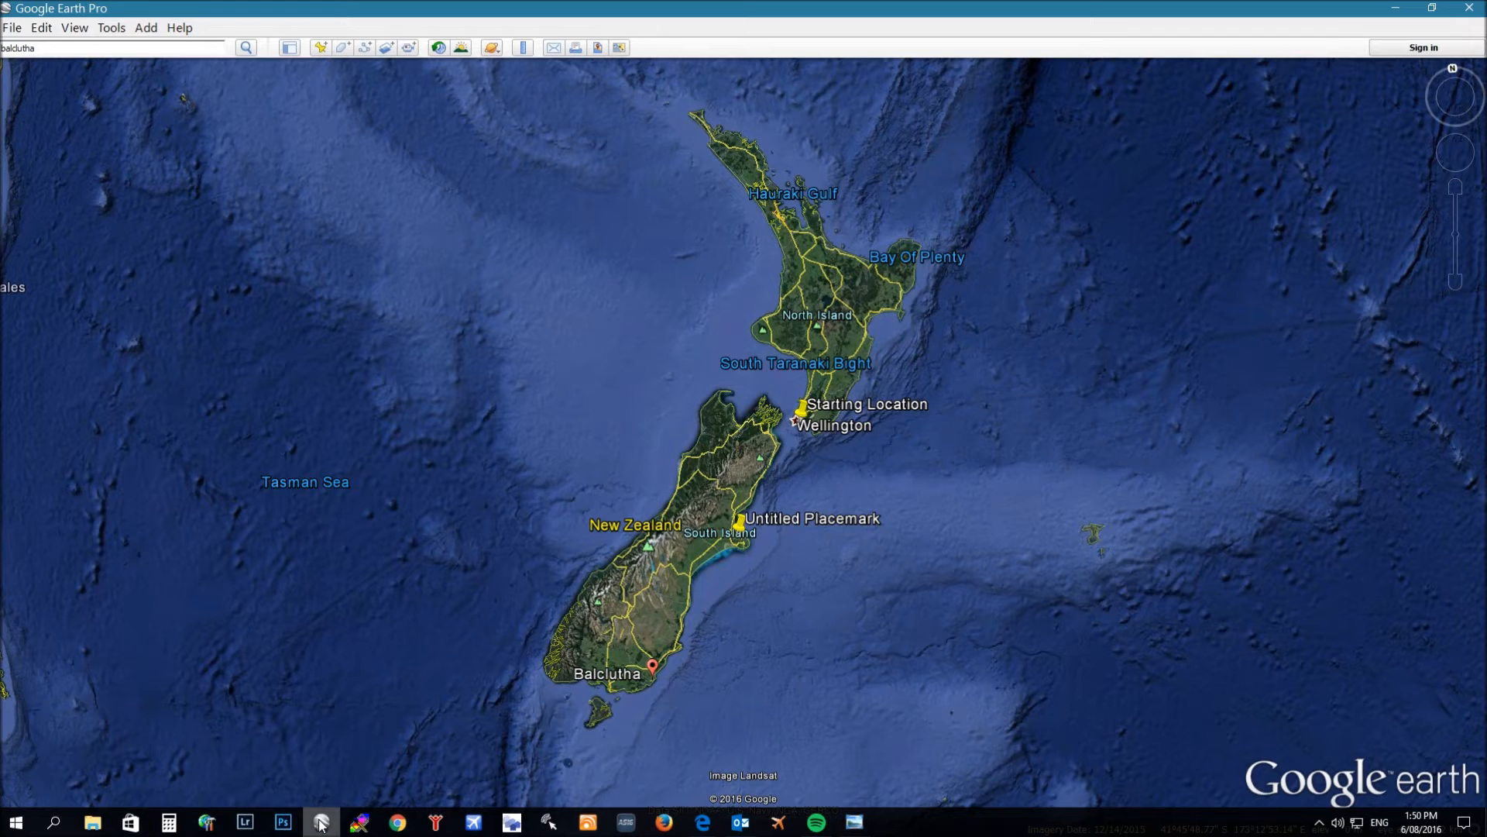
{"action": "left_click", "coordinate": [248, 51]}
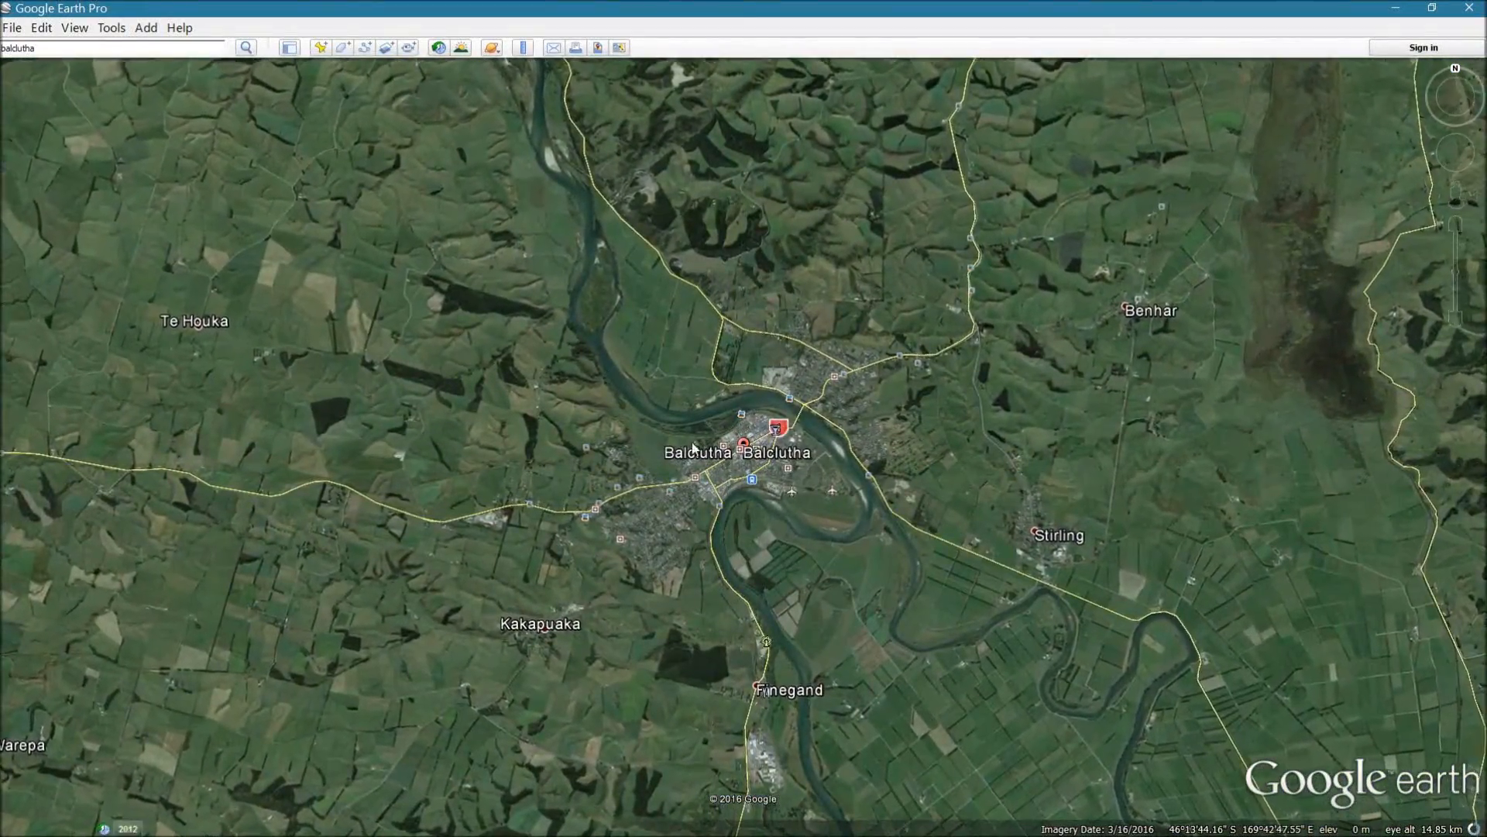
{"action": "scroll", "coordinate": [581, 468], "scroll_direction": "up", "scroll_amount": 3}
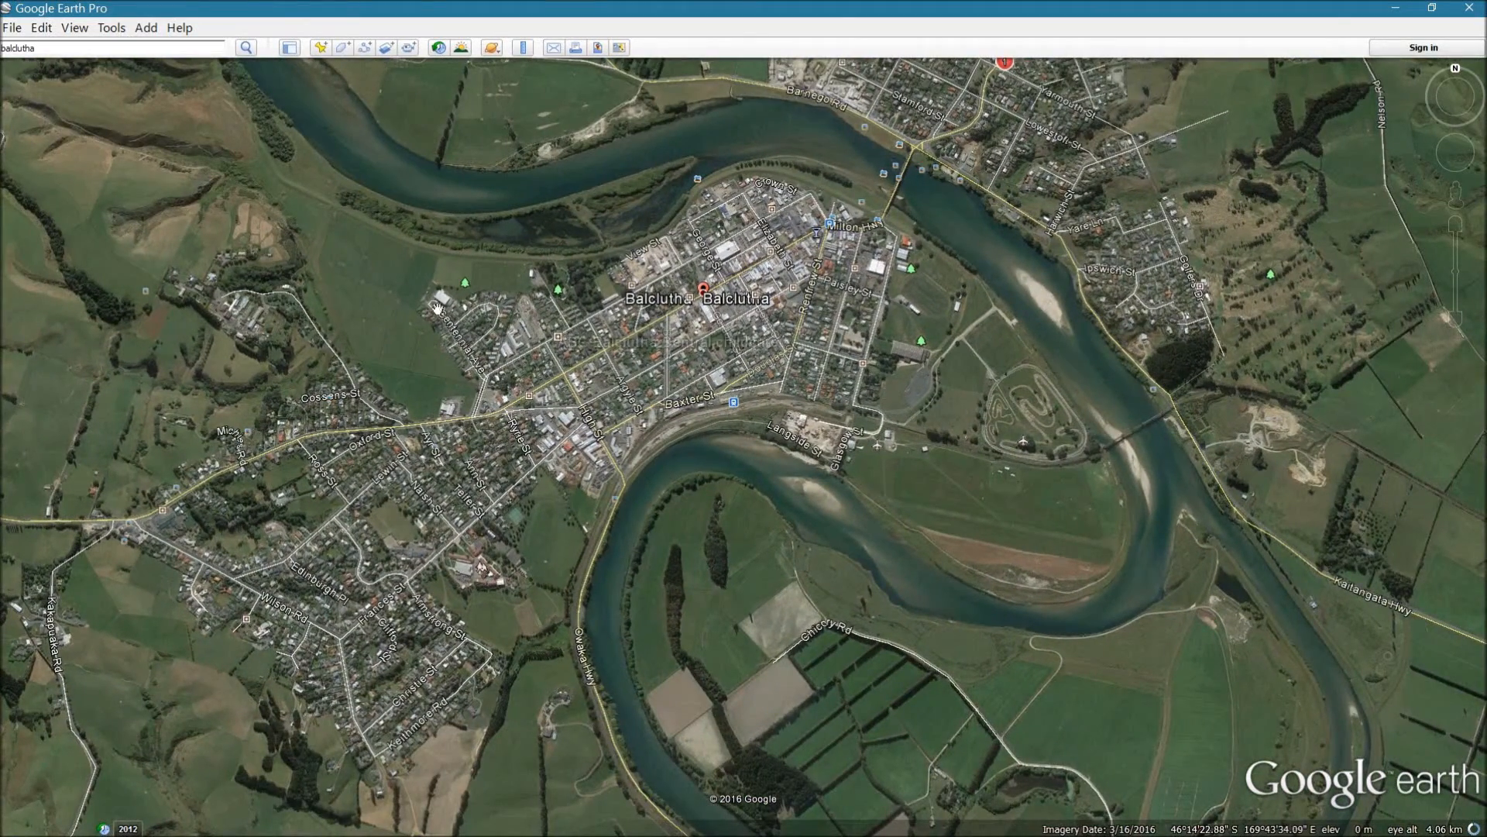
{"action": "scroll", "coordinate": [457, 306], "scroll_direction": "up", "scroll_amount": 2}
{"action": "left_click_drag", "start_coordinate": [777, 333], "coordinate": [576, 341]}
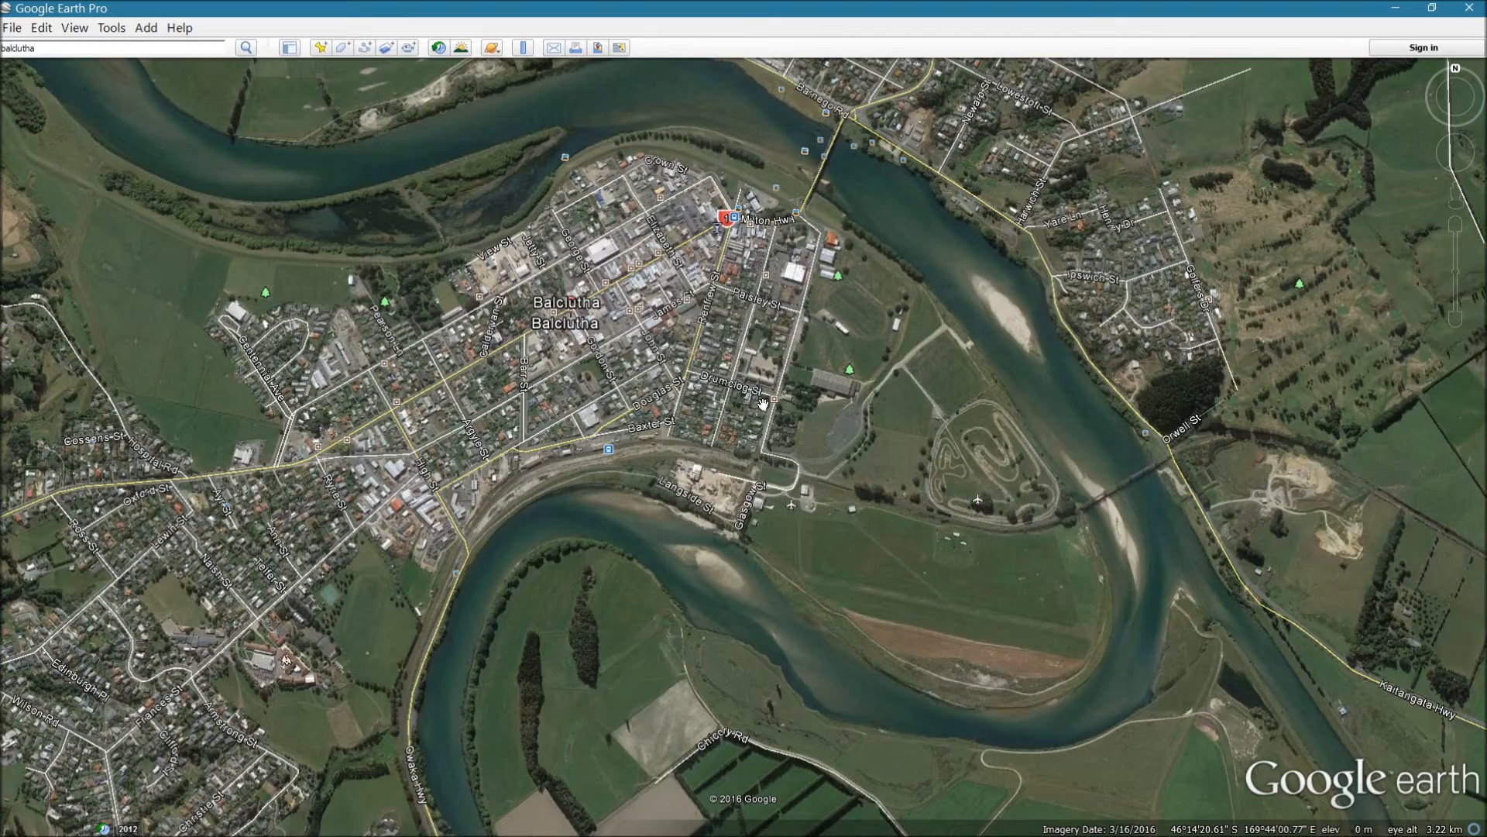
{"action": "scroll", "coordinate": [775, 473], "scroll_direction": "up", "scroll_amount": 3}
{"action": "left_click_drag", "start_coordinate": [826, 479], "coordinate": [806, 389]}
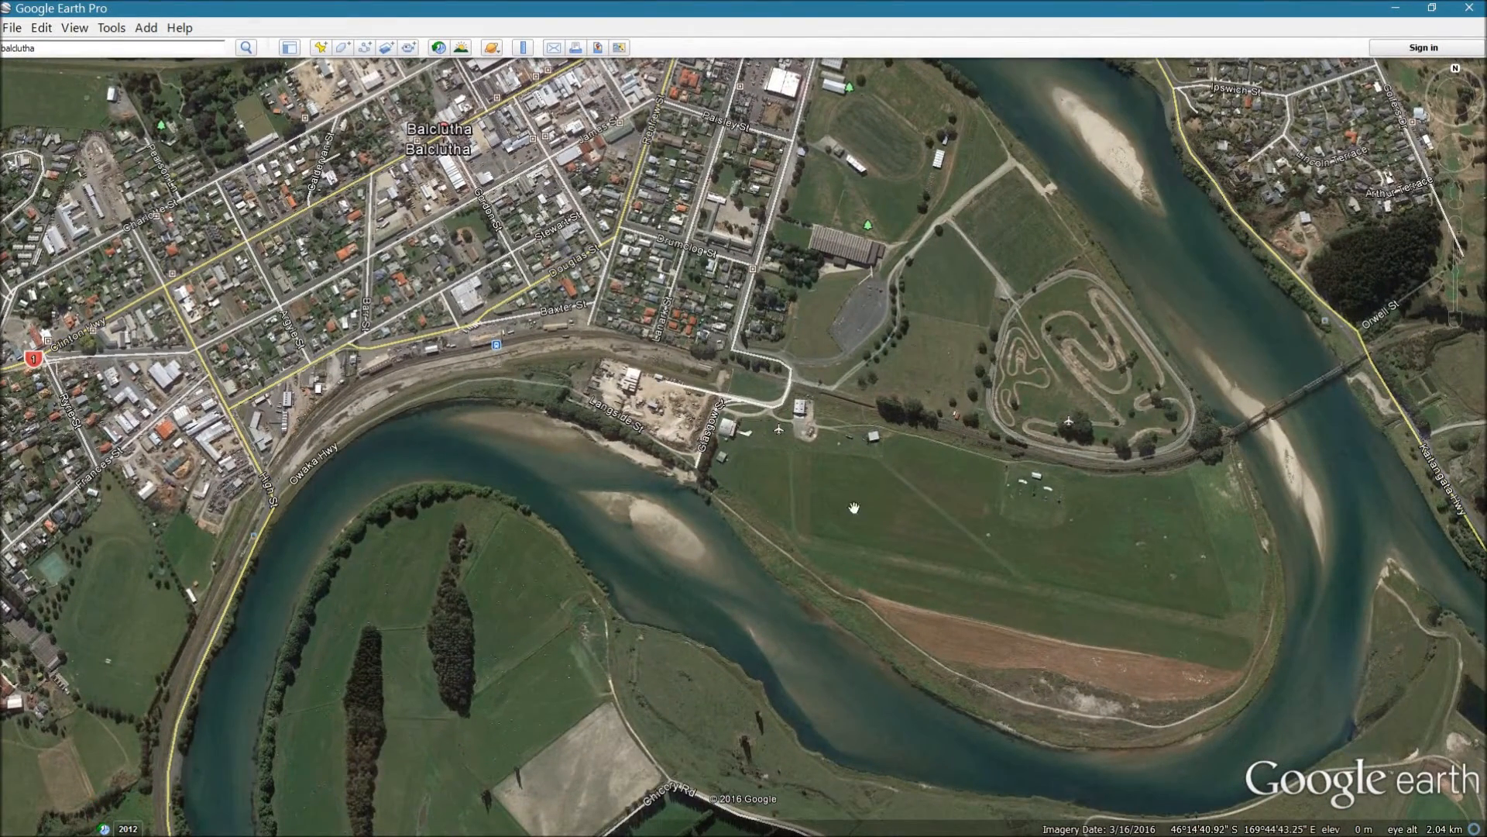
Step: Examine the countryside around Balclutha and eastwards to Stirling, and return to the LINZ Data Service
{"action": "scroll", "coordinate": [575, 515], "scroll_direction": "down", "scroll_amount": 5}
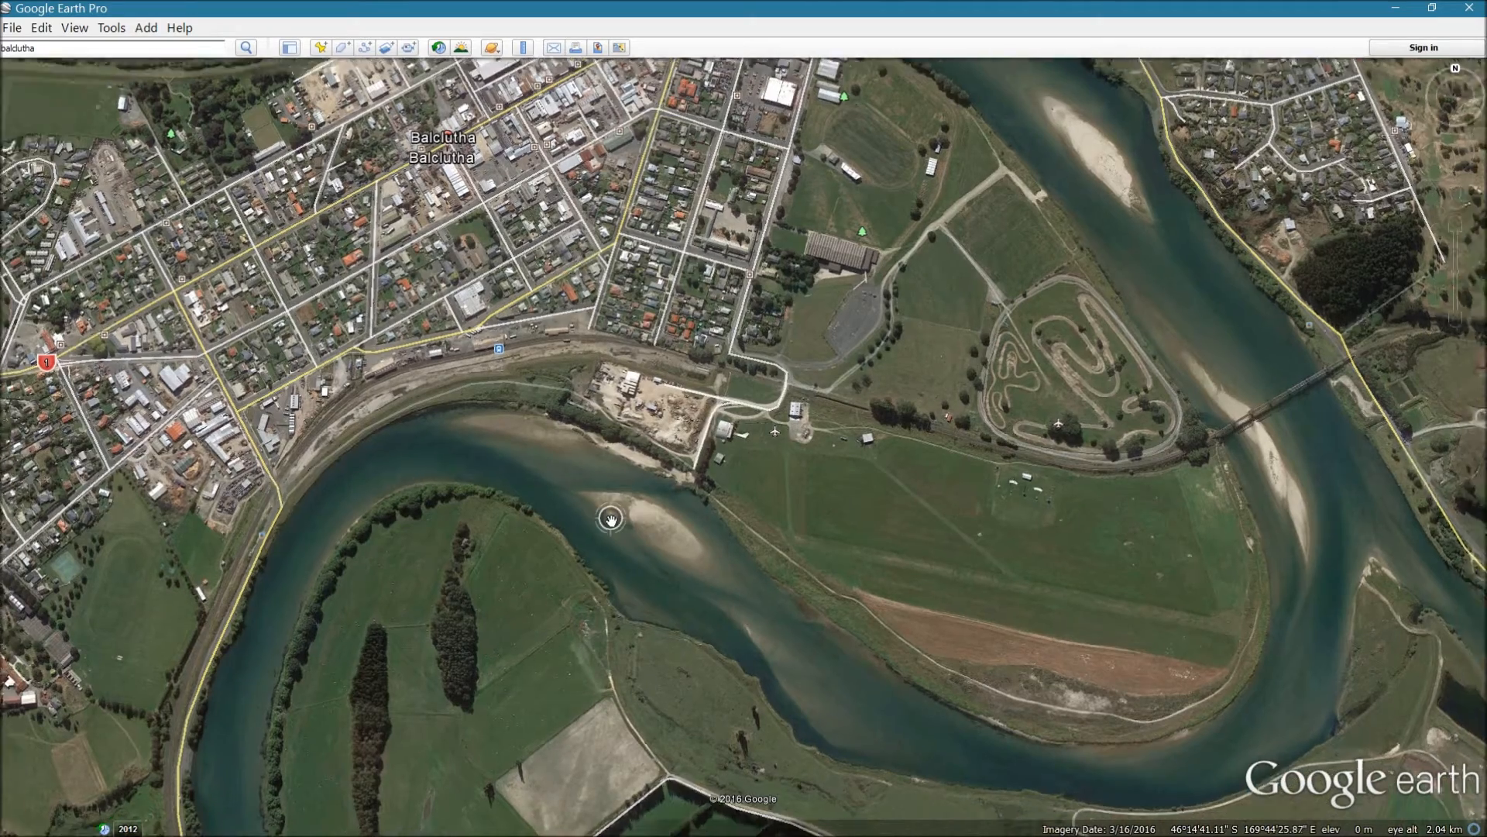
{"action": "scroll", "coordinate": [596, 484], "scroll_direction": "down", "scroll_amount": 5}
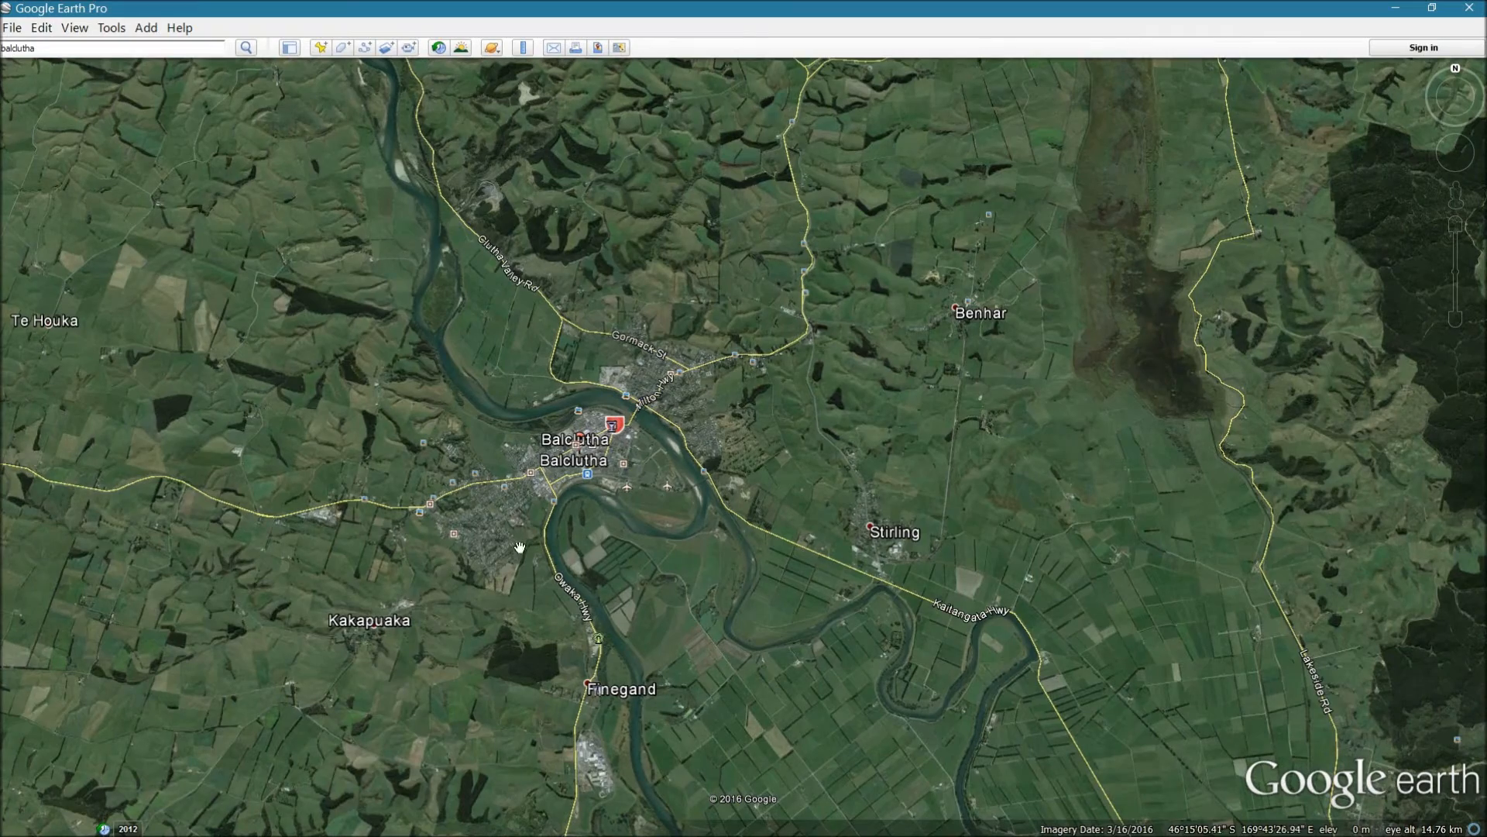
{"action": "left_click_drag", "start_coordinate": [447, 509], "coordinate": [661, 483]}
{"action": "scroll", "coordinate": [828, 486], "scroll_direction": "up", "scroll_amount": 5}
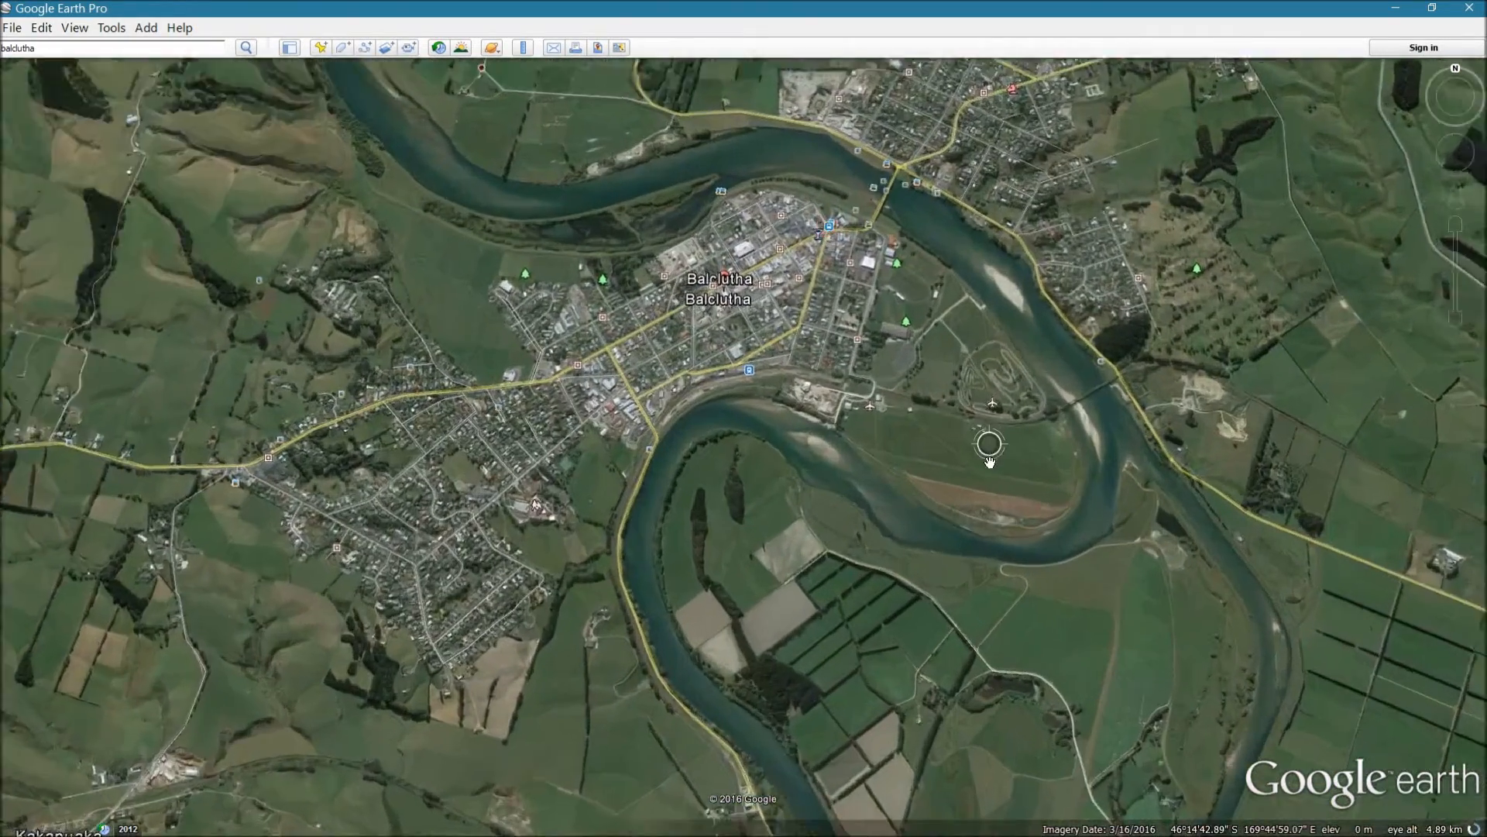
{"action": "left_click_drag", "start_coordinate": [989, 460], "coordinate": [621, 341]}
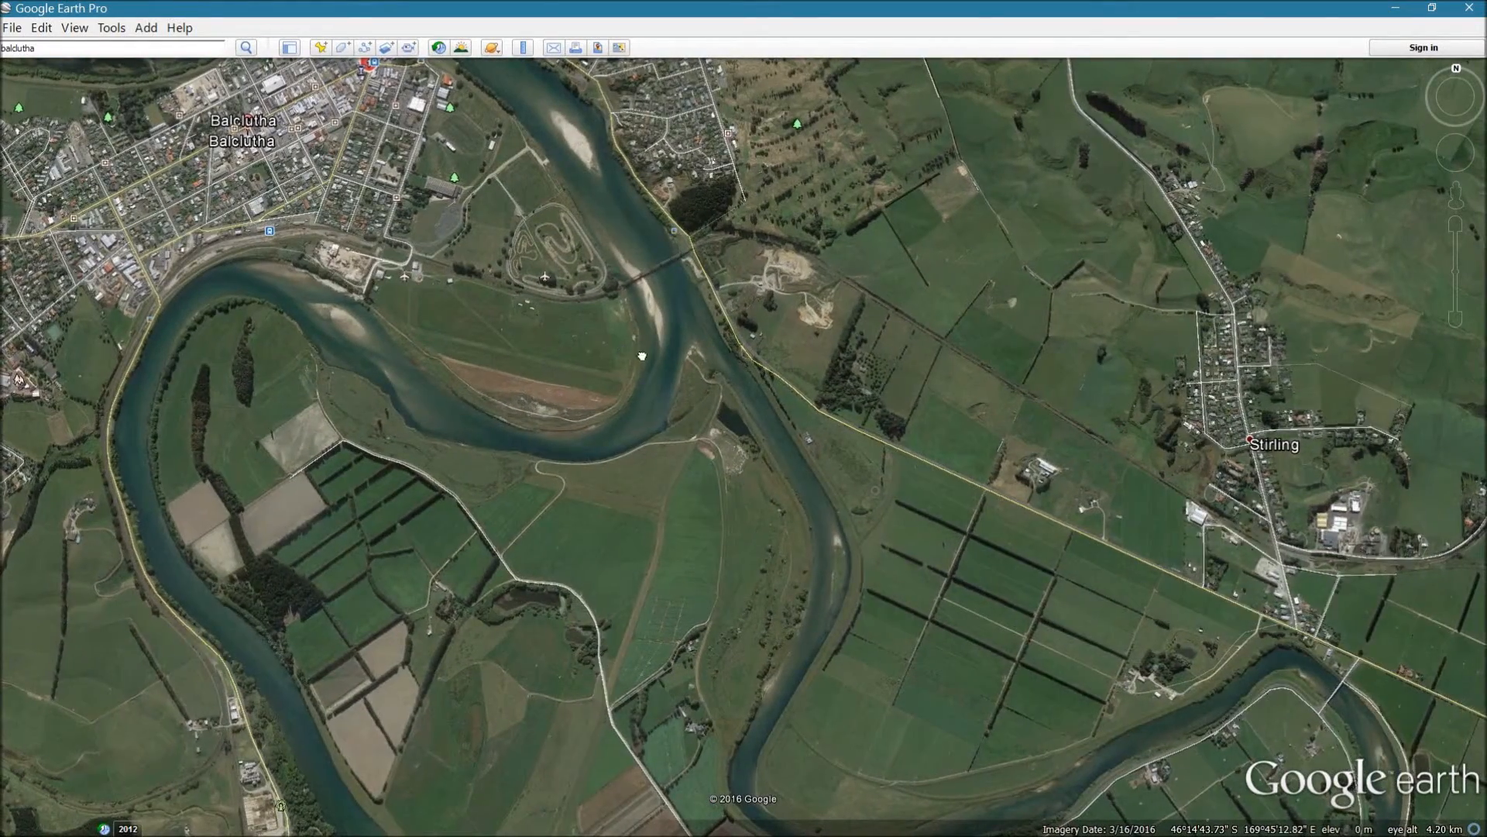
{"action": "left_click_drag", "start_coordinate": [625, 352], "coordinate": [930, 449]}
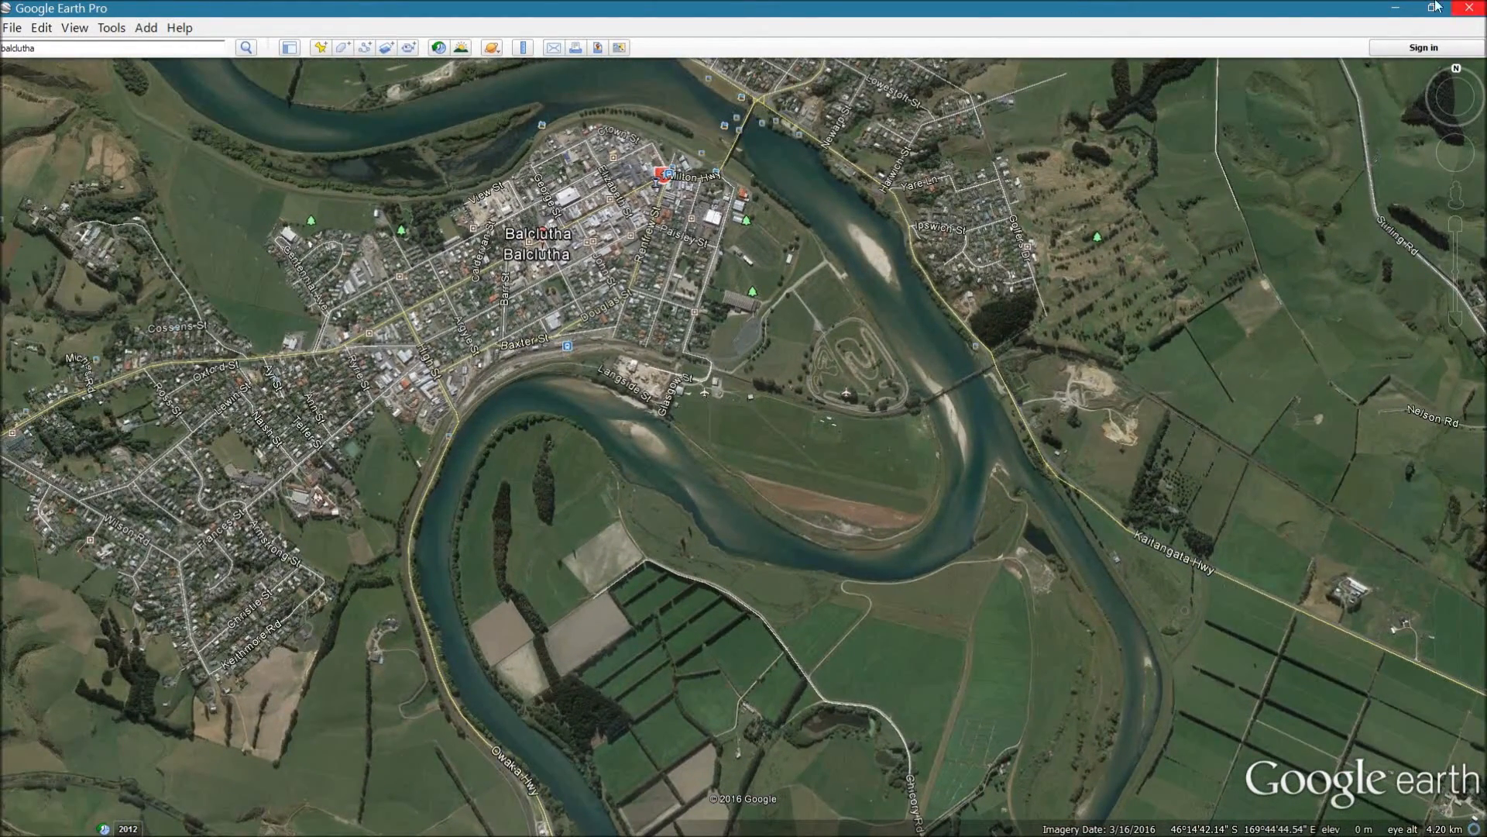
{"action": "left_click", "coordinate": [1395, 8]}
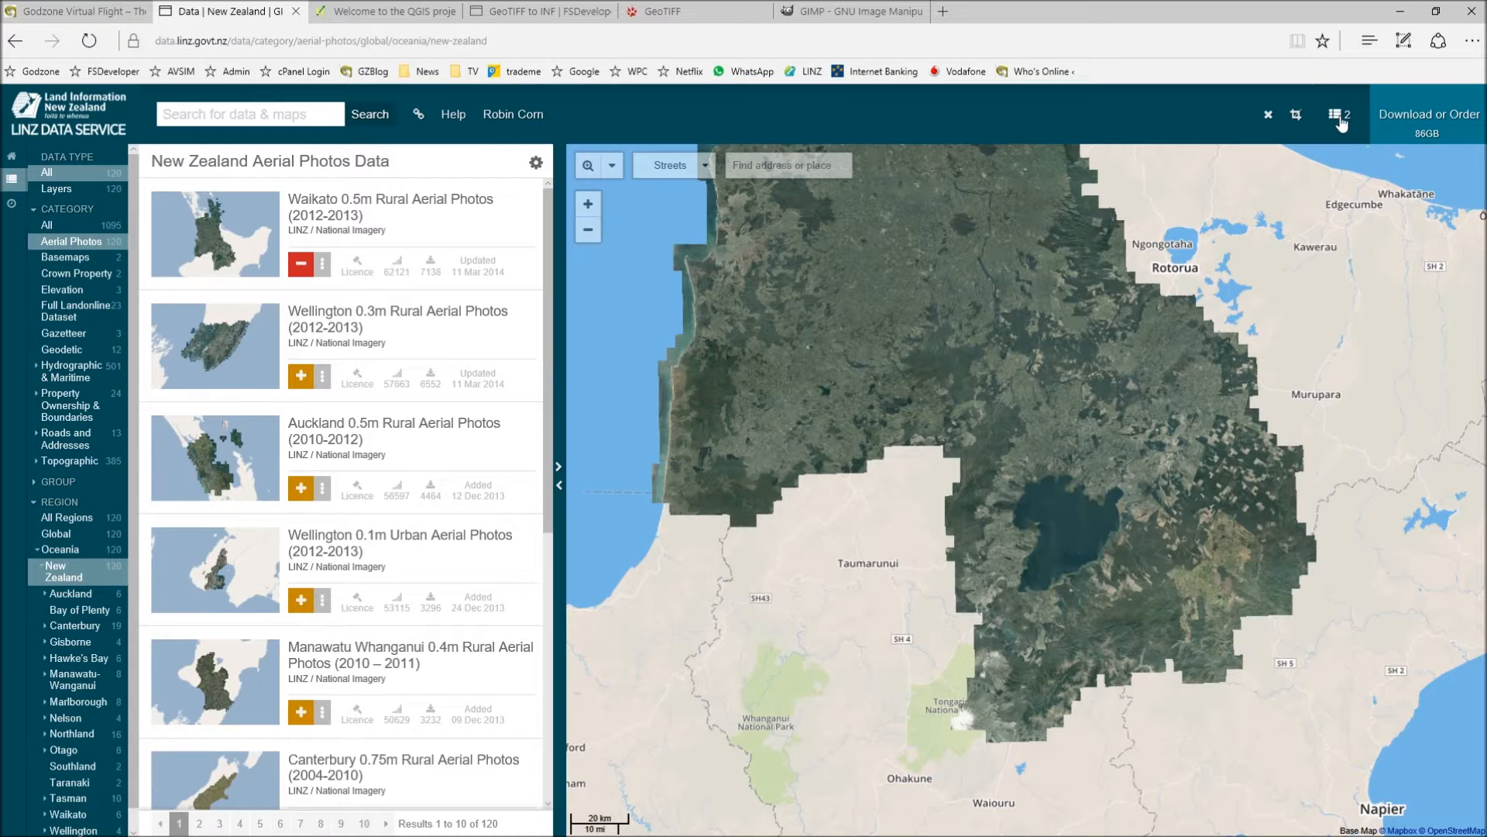
Step: Locate Balclutha on the data service map, following the South Island's southern coast up to the town
{"action": "scroll", "coordinate": [1165, 667], "scroll_direction": "down", "scroll_amount": 2}
{"action": "scroll", "coordinate": [1020, 773], "scroll_direction": "down", "scroll_amount": 1}
{"action": "left_click_drag", "start_coordinate": [1011, 764], "coordinate": [1093, 543]}
{"action": "scroll", "coordinate": [1092, 543], "scroll_direction": "up", "scroll_amount": 4}
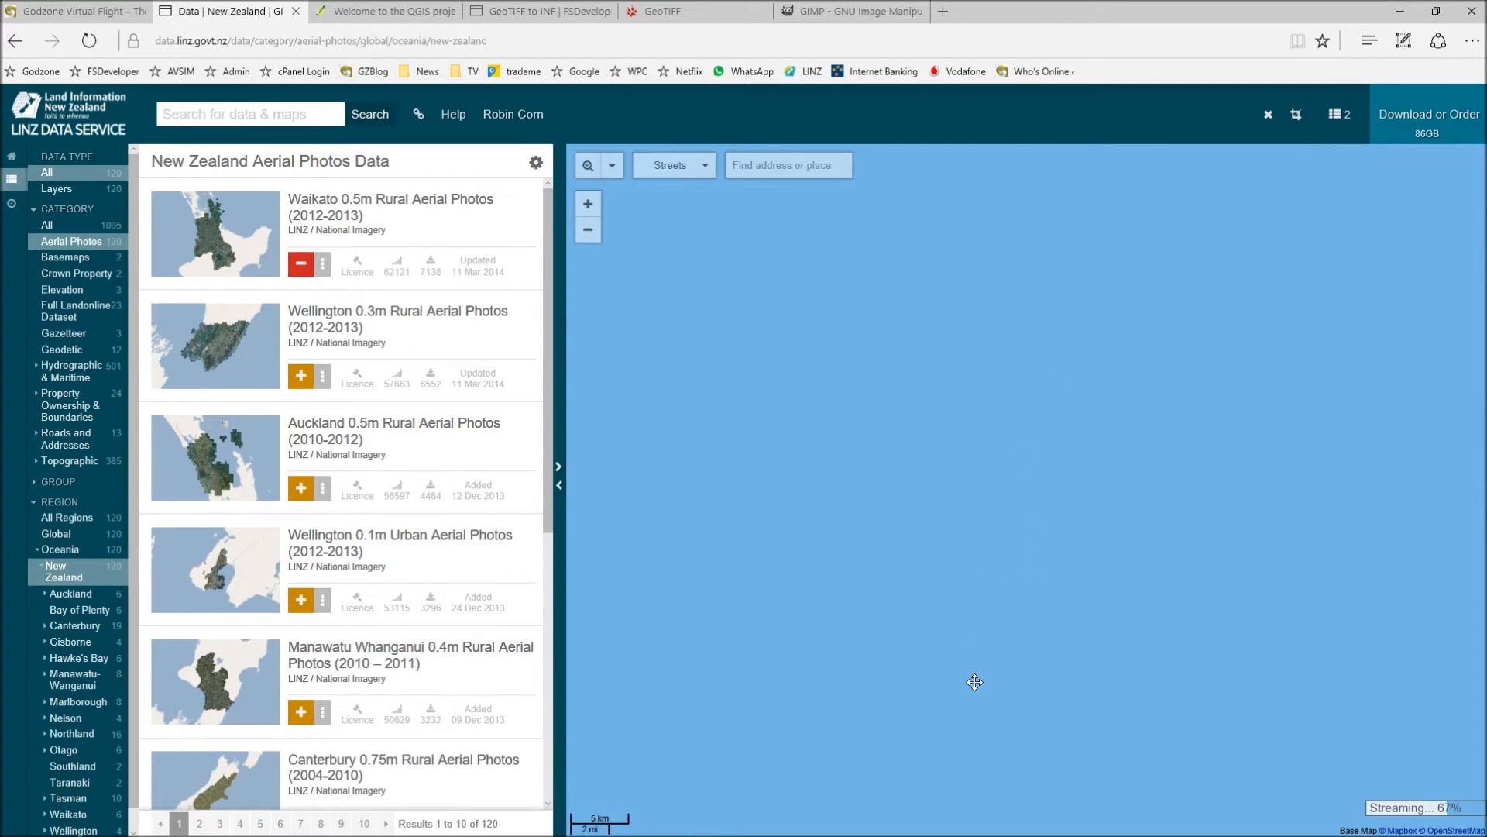
{"action": "left_click_drag", "start_coordinate": [1079, 396], "coordinate": [1019, 613]}
{"action": "left_click_drag", "start_coordinate": [1165, 338], "coordinate": [976, 707]}
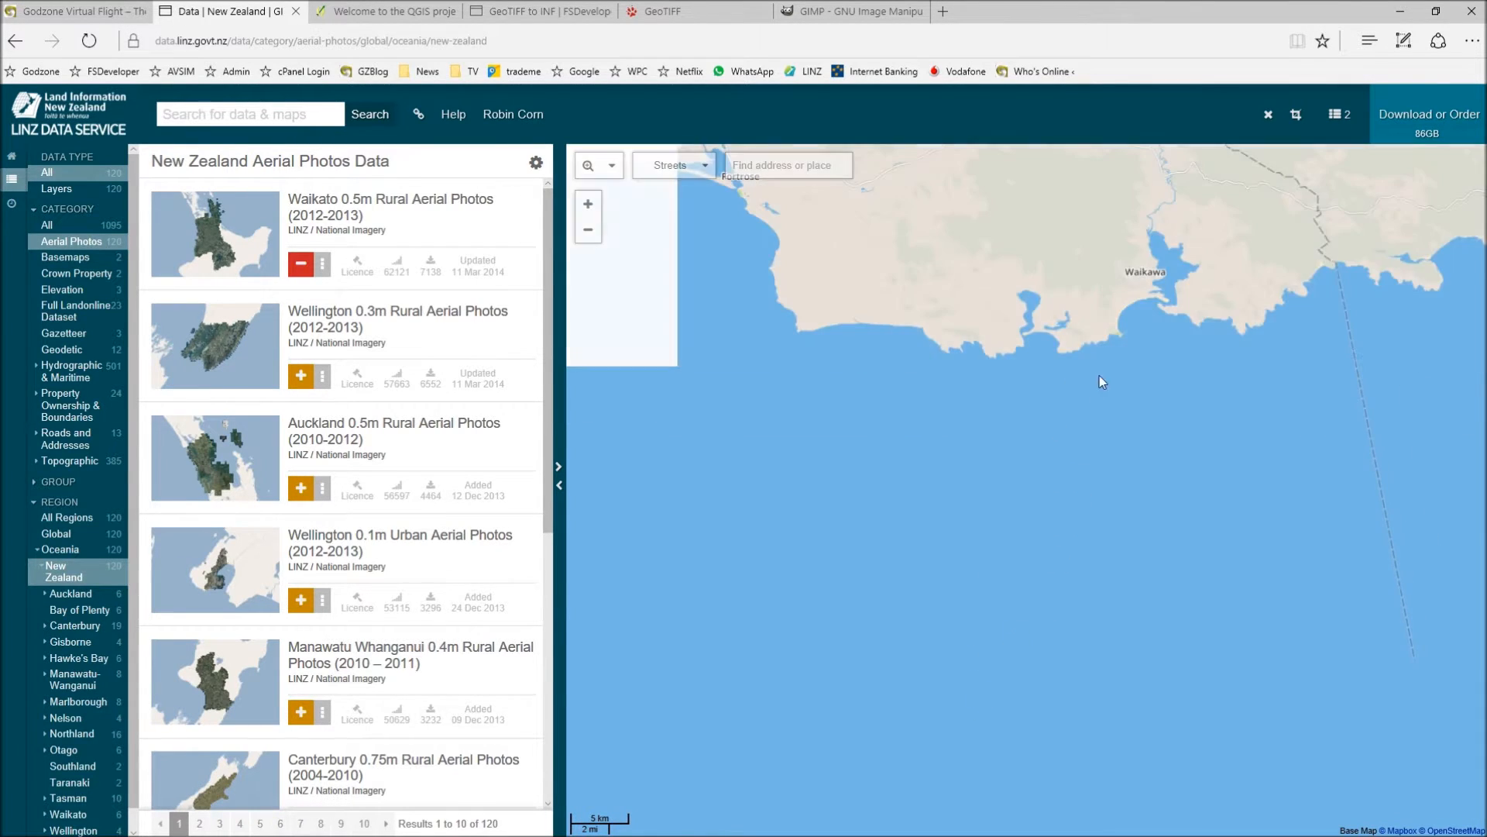
{"action": "left_click_drag", "start_coordinate": [1099, 379], "coordinate": [936, 743]}
{"action": "left_click_drag", "start_coordinate": [1212, 491], "coordinate": [737, 584]}
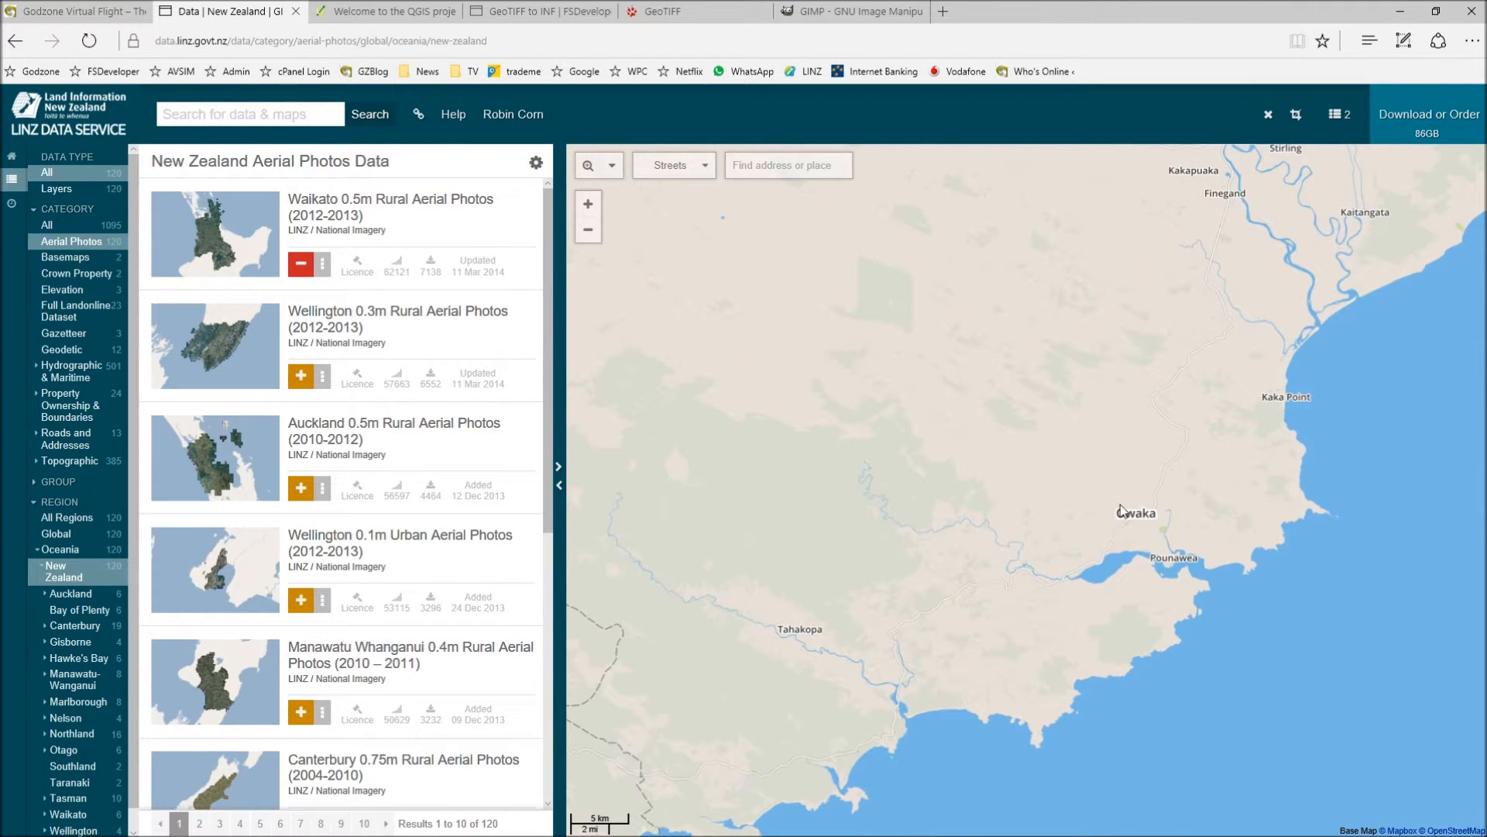
{"action": "left_click_drag", "start_coordinate": [942, 341], "coordinate": [896, 656]}
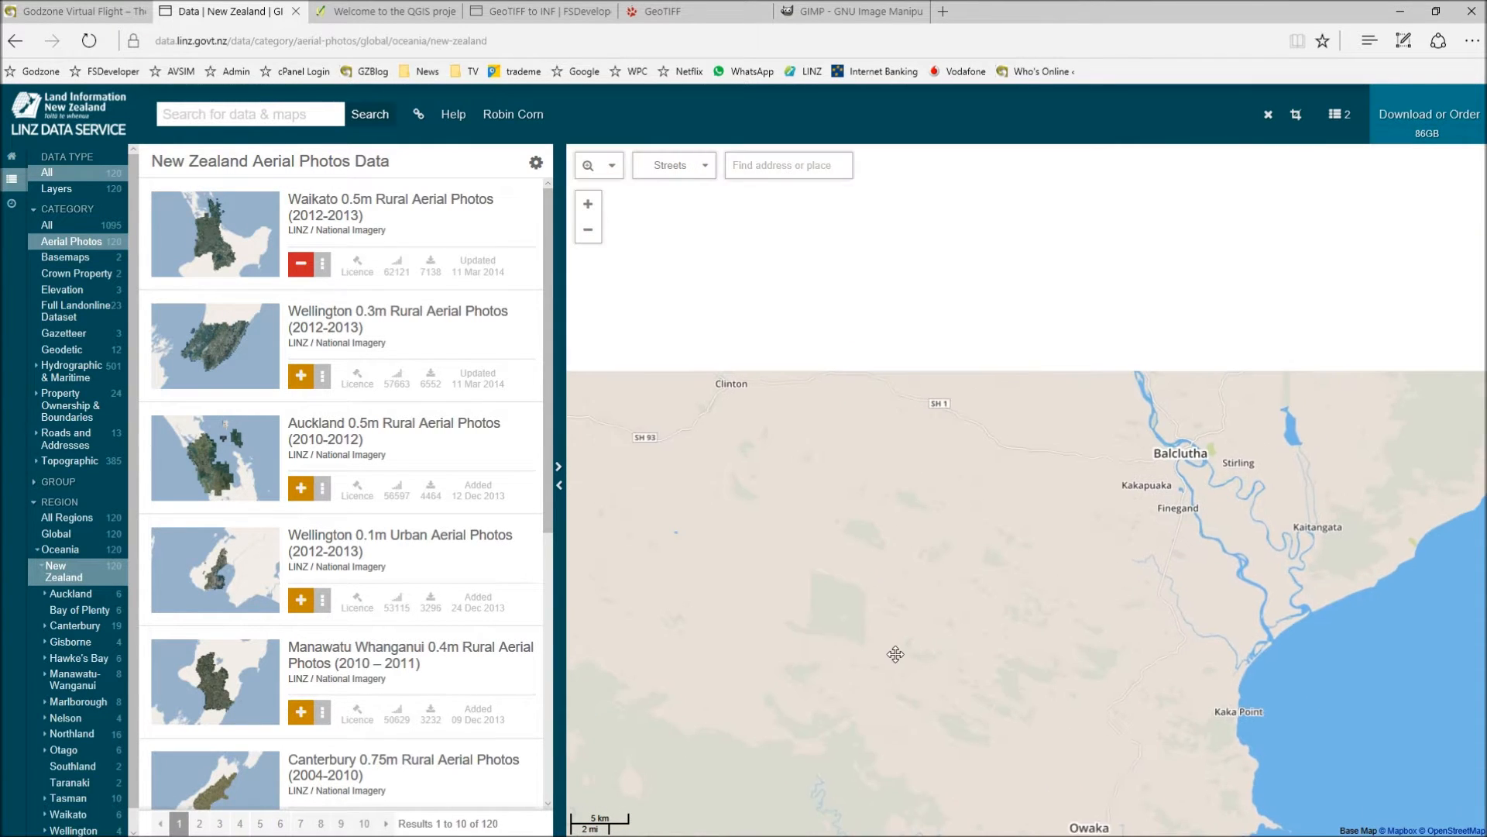
{"action": "scroll", "coordinate": [956, 476], "scroll_direction": "up", "scroll_amount": 3}
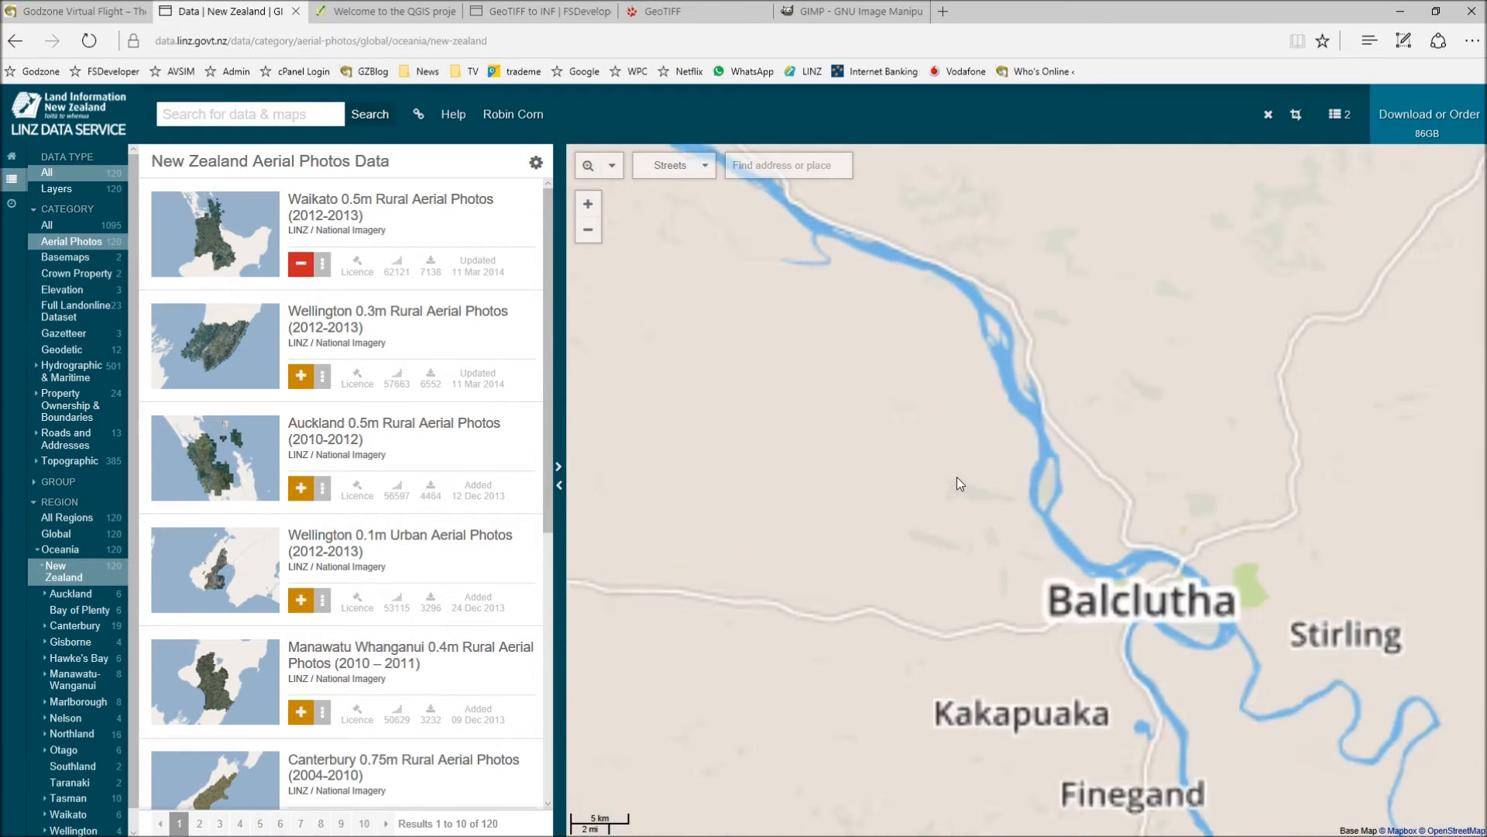
Step: Show the Southland & Central Otago 0.4m Rural Aerial Photos (2013-14) layer on the map and view its imagery over Balclutha
{"action": "left_click", "coordinate": [1339, 114]}
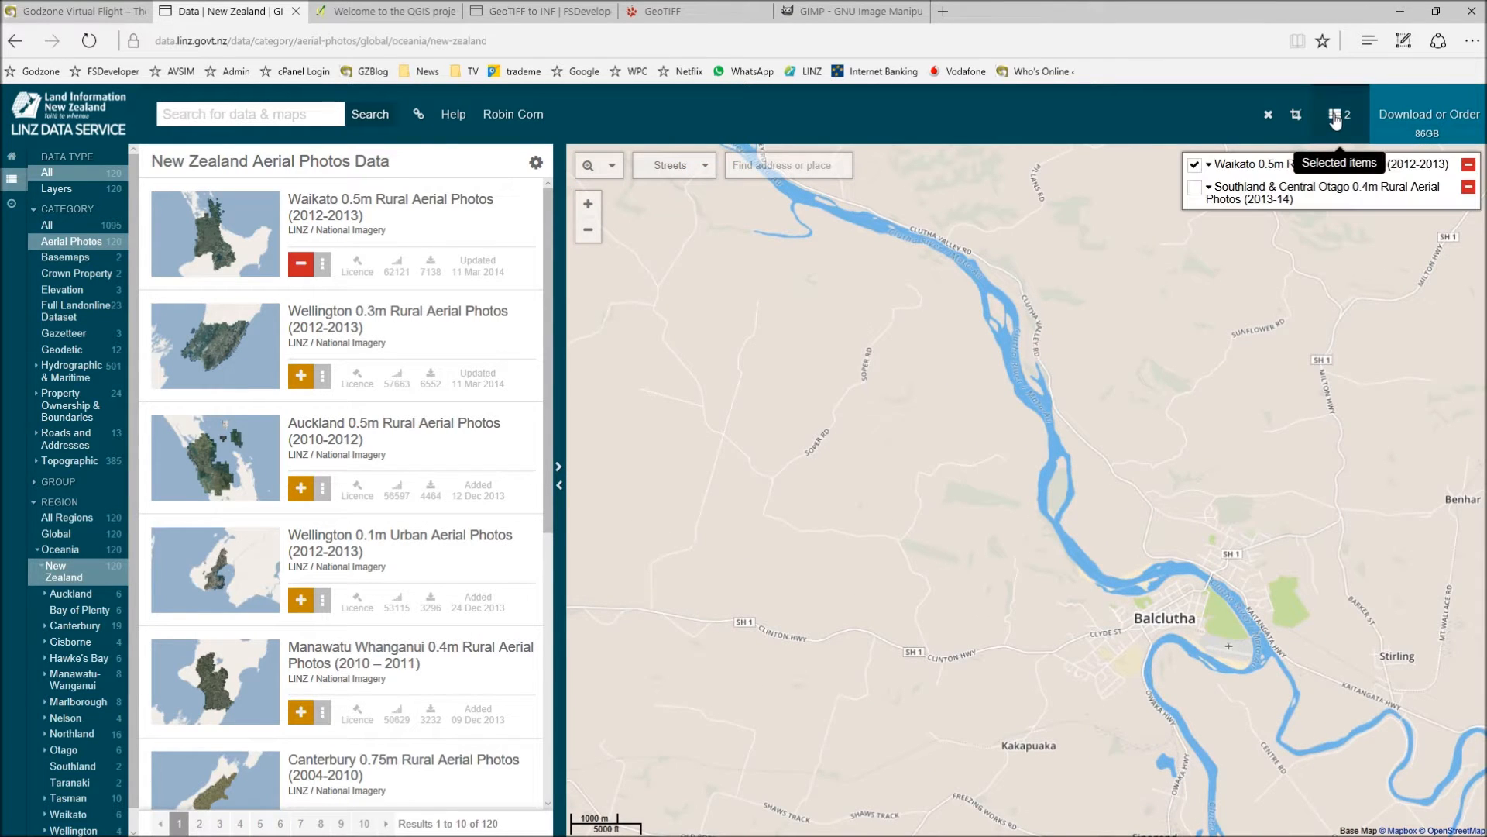
{"action": "left_click", "coordinate": [1195, 188]}
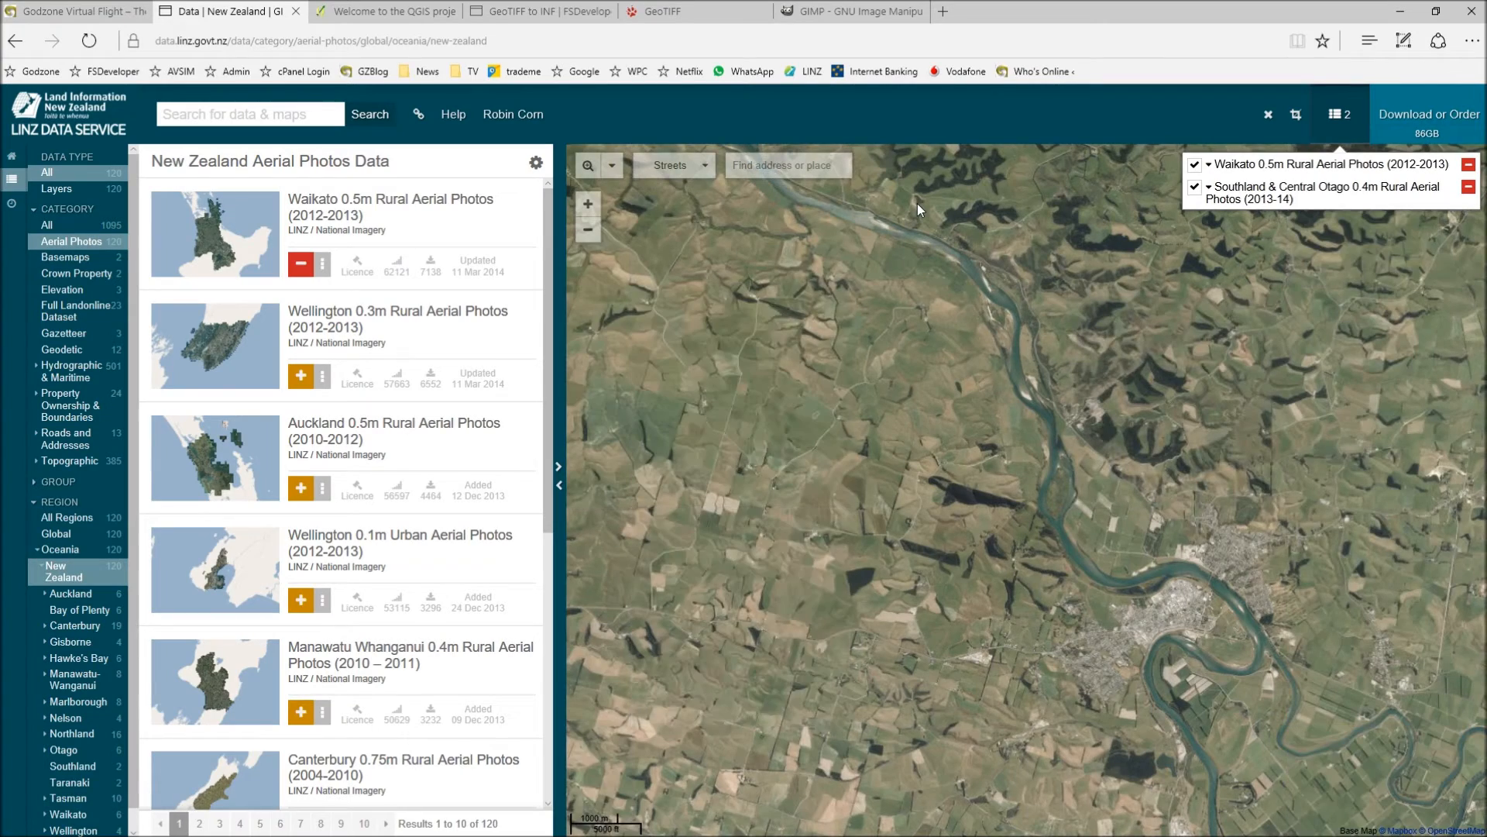
{"action": "left_click_drag", "start_coordinate": [1149, 640], "coordinate": [1024, 500]}
{"action": "scroll", "coordinate": [1025, 501], "scroll_direction": "up", "scroll_amount": 2}
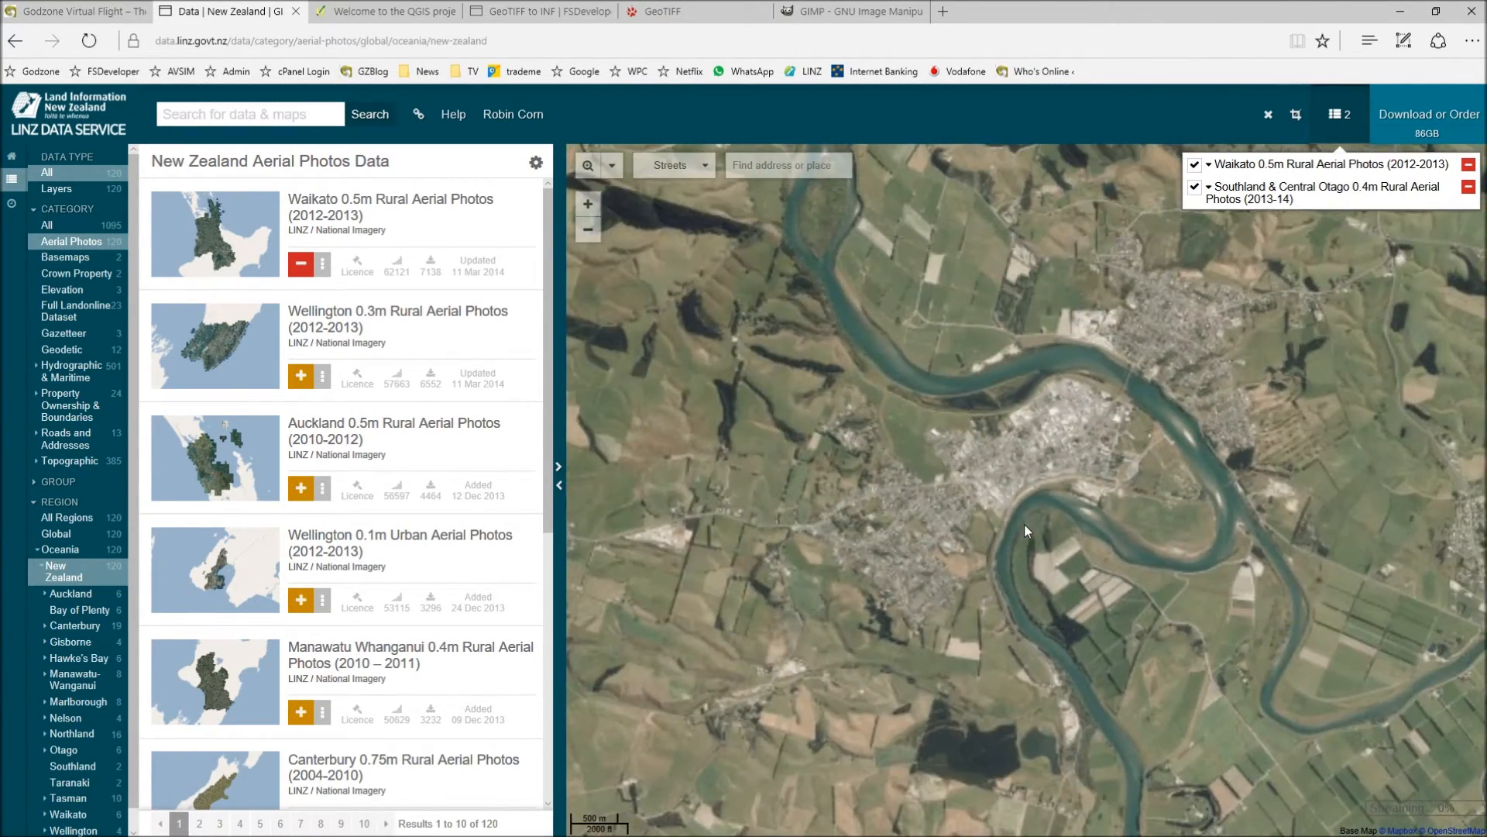
{"action": "scroll", "coordinate": [903, 524], "scroll_direction": "down", "scroll_amount": 2}
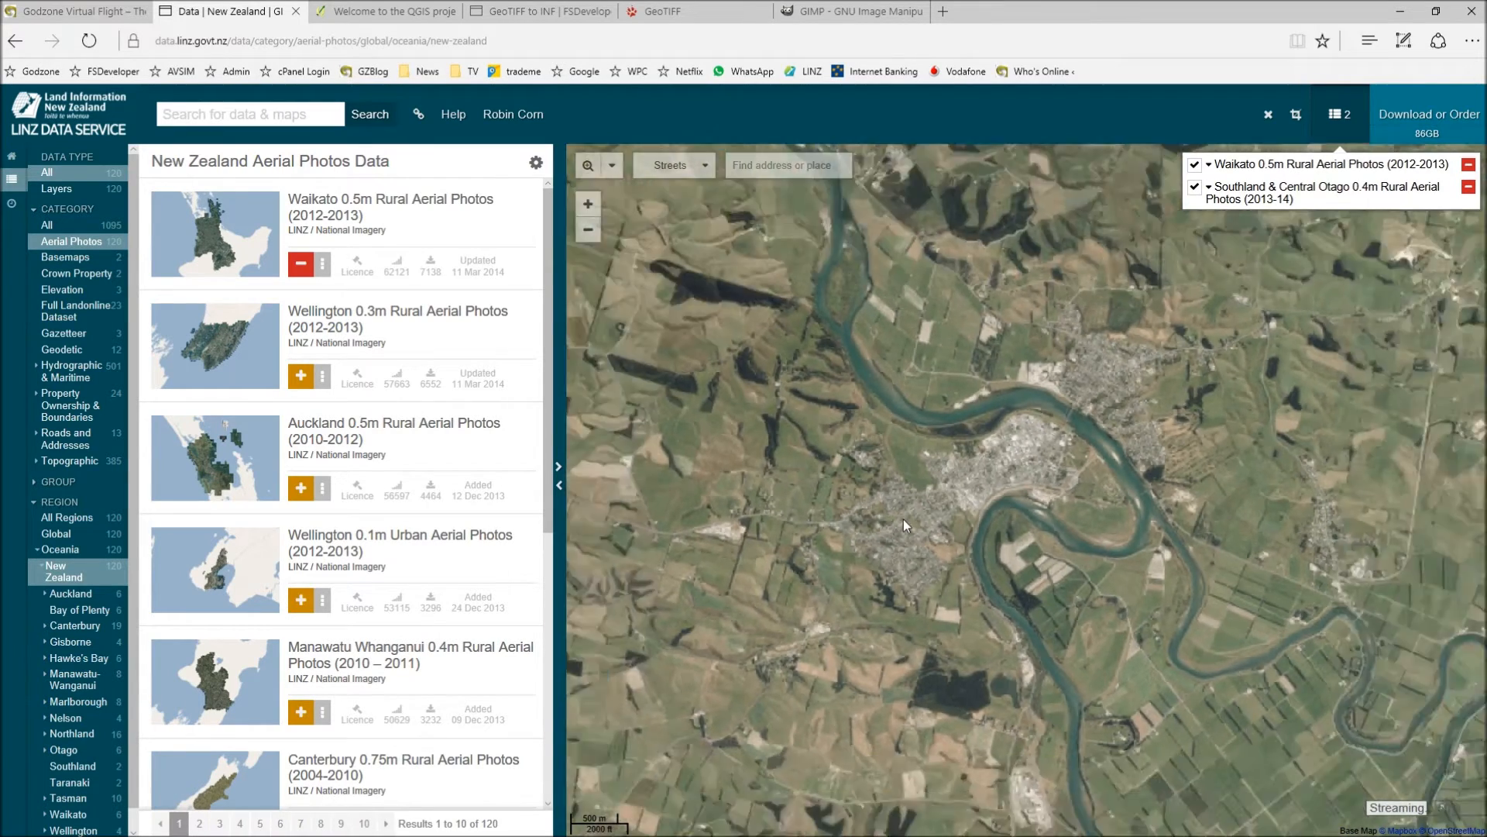
Step: Check the imagery coverage around Balclutha and set a box crop enclosing the town and its river bends
{"action": "left_click_drag", "start_coordinate": [895, 518], "coordinate": [948, 488]}
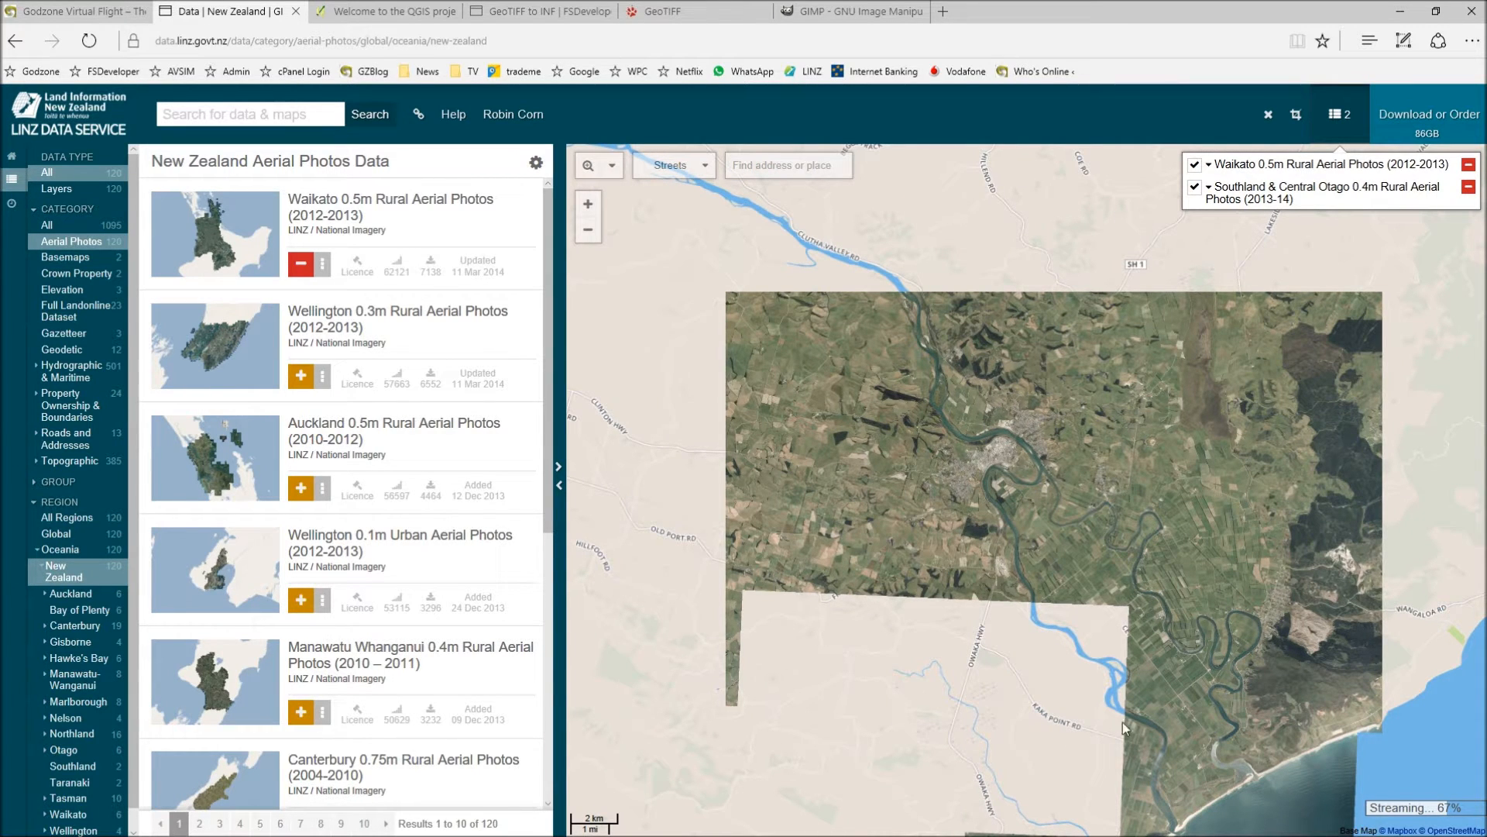
{"action": "left_click_drag", "start_coordinate": [919, 711], "coordinate": [912, 668]}
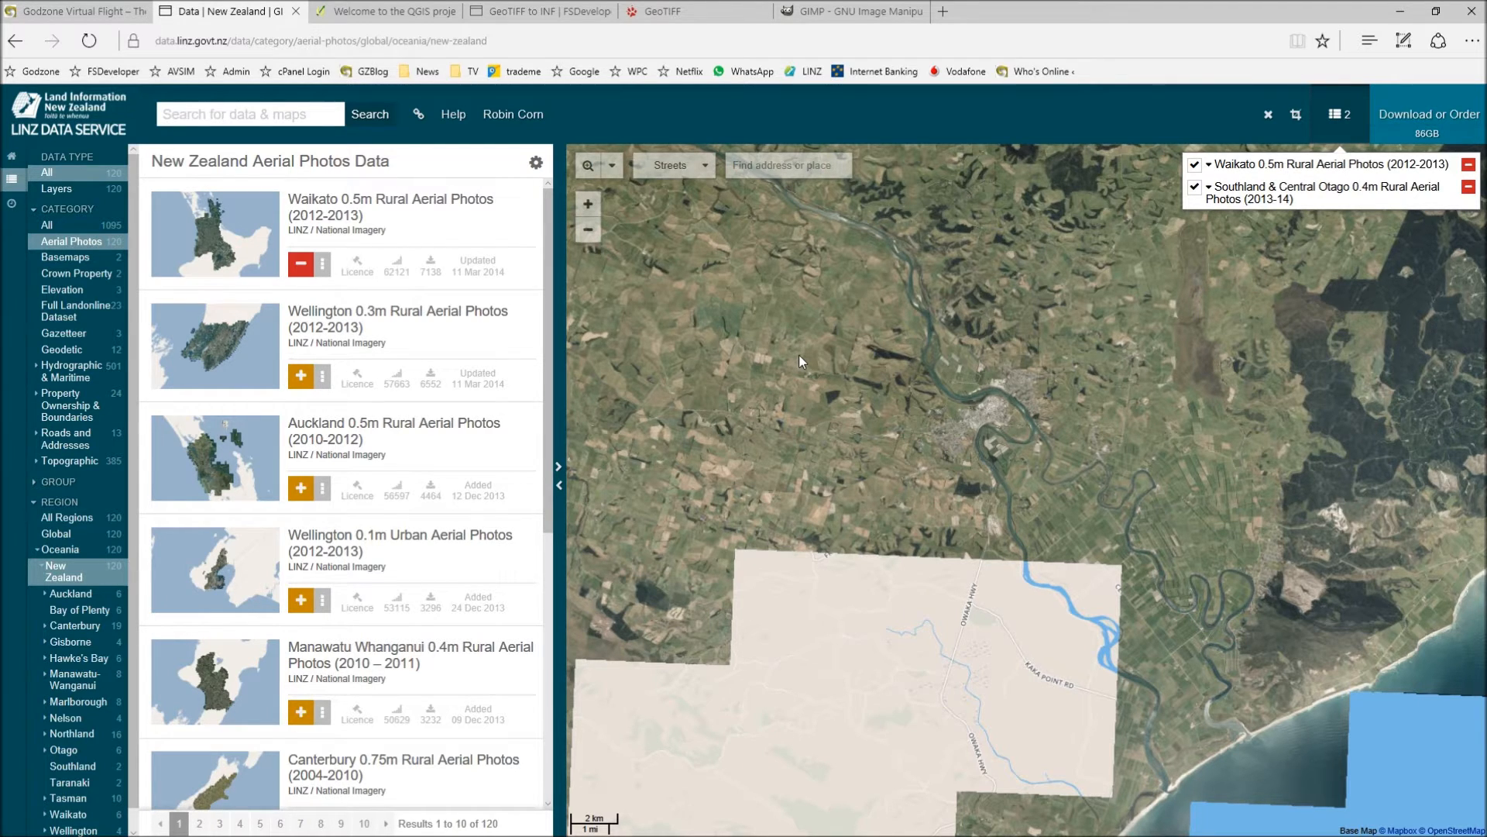
{"action": "scroll", "coordinate": [935, 408], "scroll_direction": "up", "scroll_amount": 2}
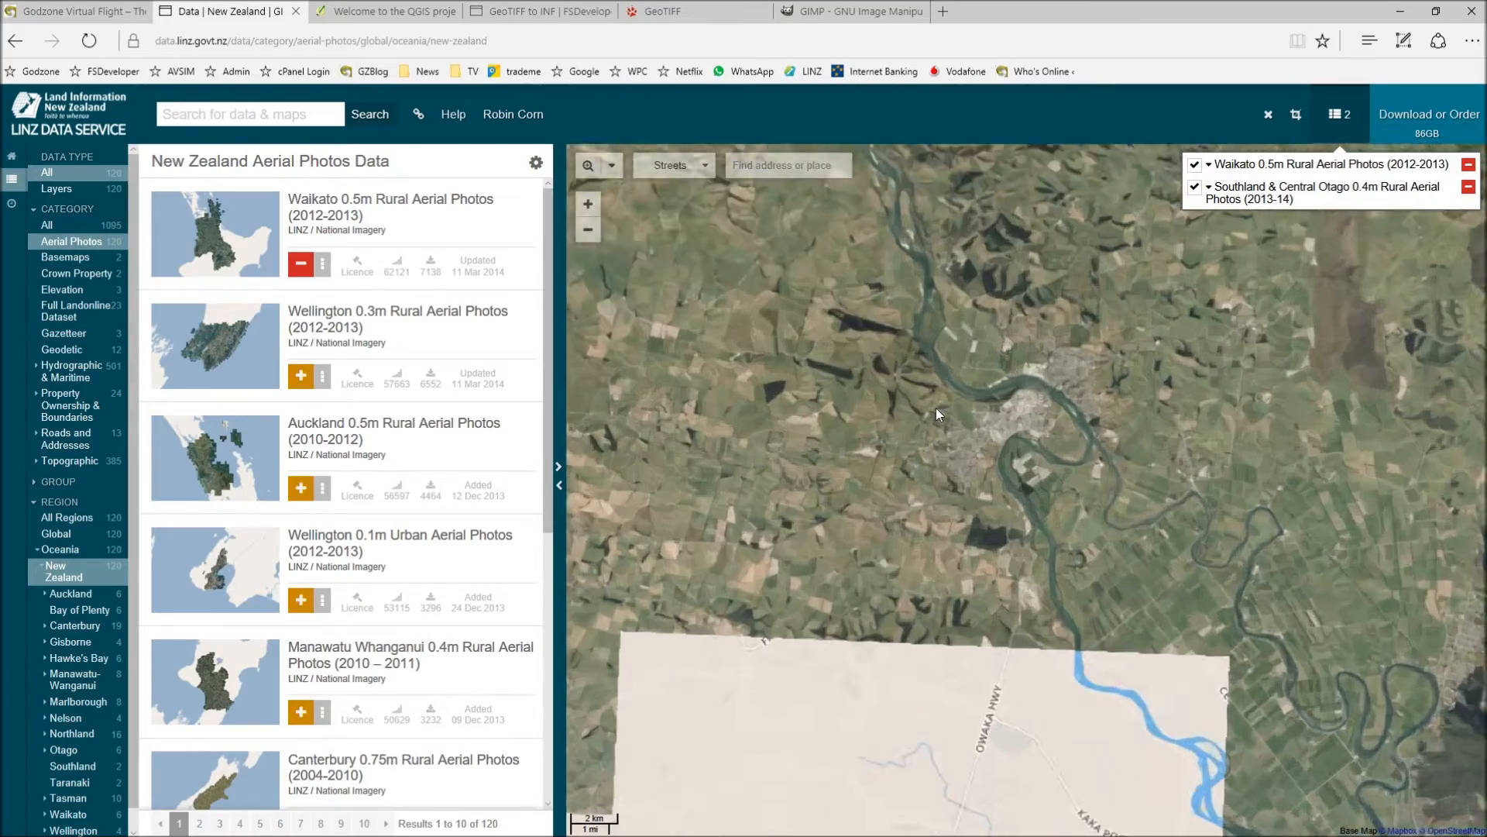
{"action": "scroll", "coordinate": [843, 477], "scroll_direction": "down", "scroll_amount": 1}
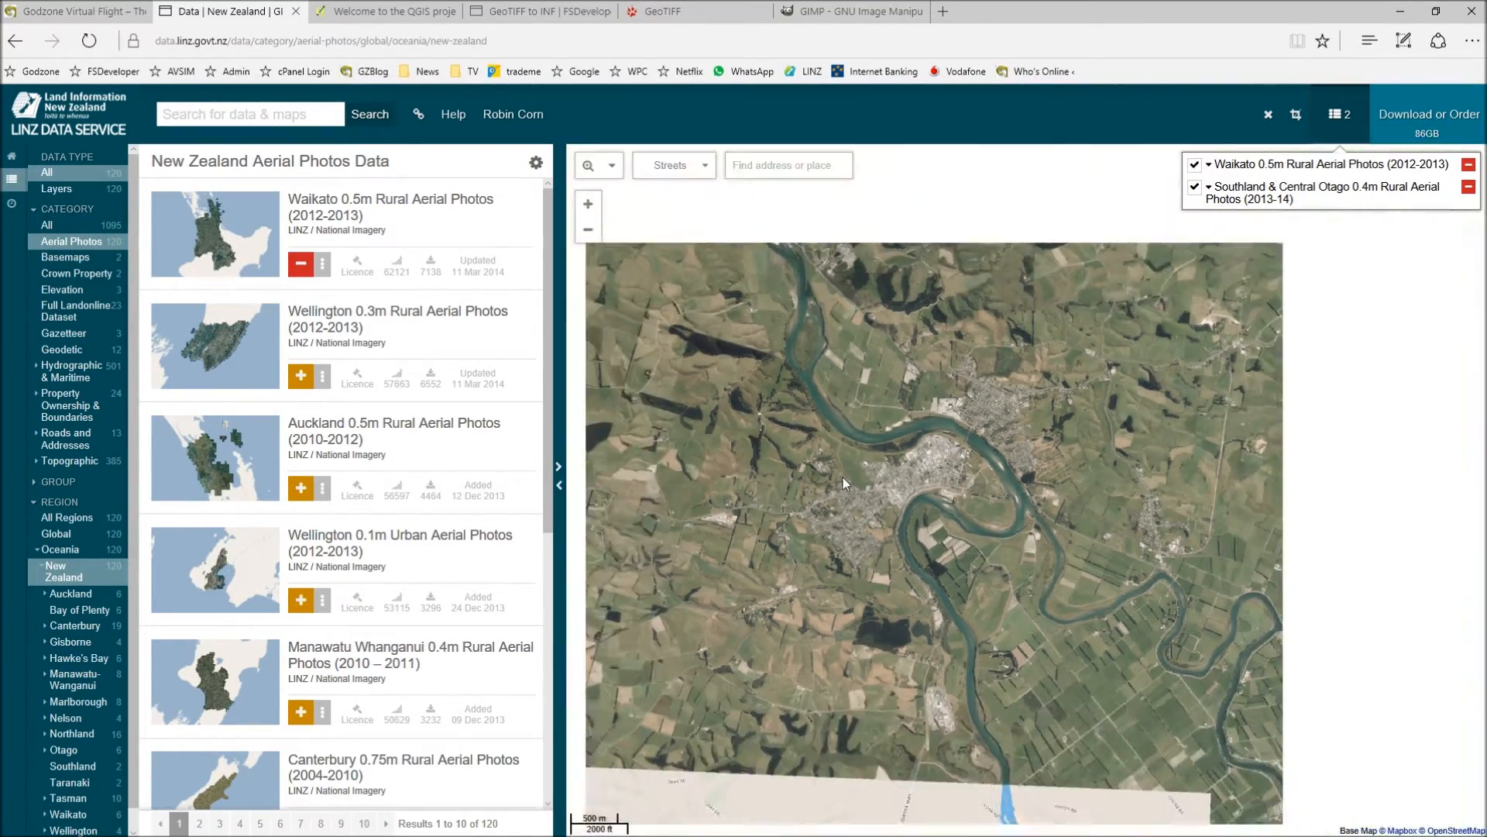
{"action": "left_click_drag", "start_coordinate": [848, 482], "coordinate": [883, 504]}
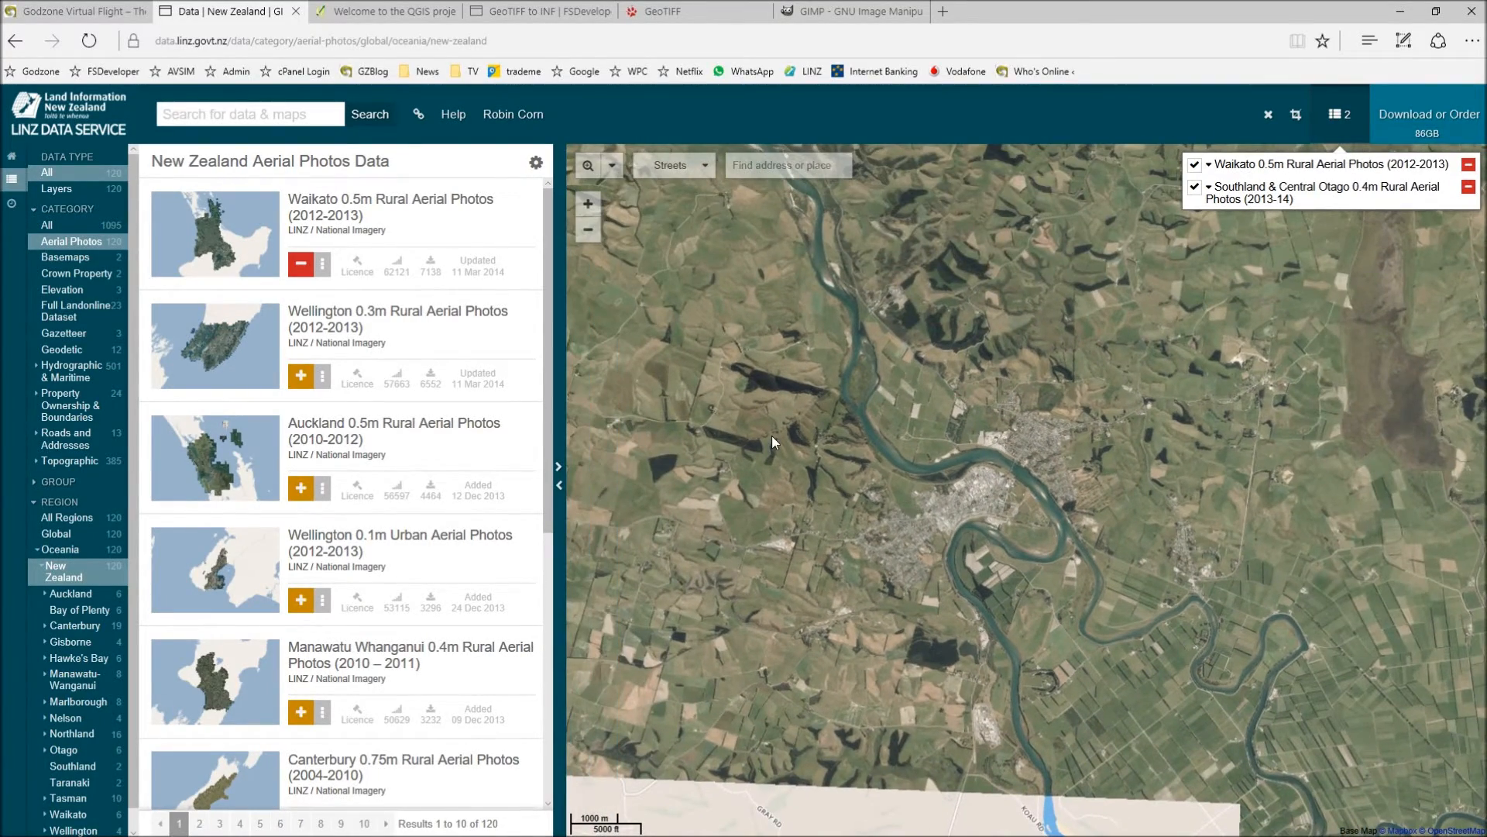
{"action": "left_click_drag", "start_coordinate": [851, 435], "coordinate": [838, 479]}
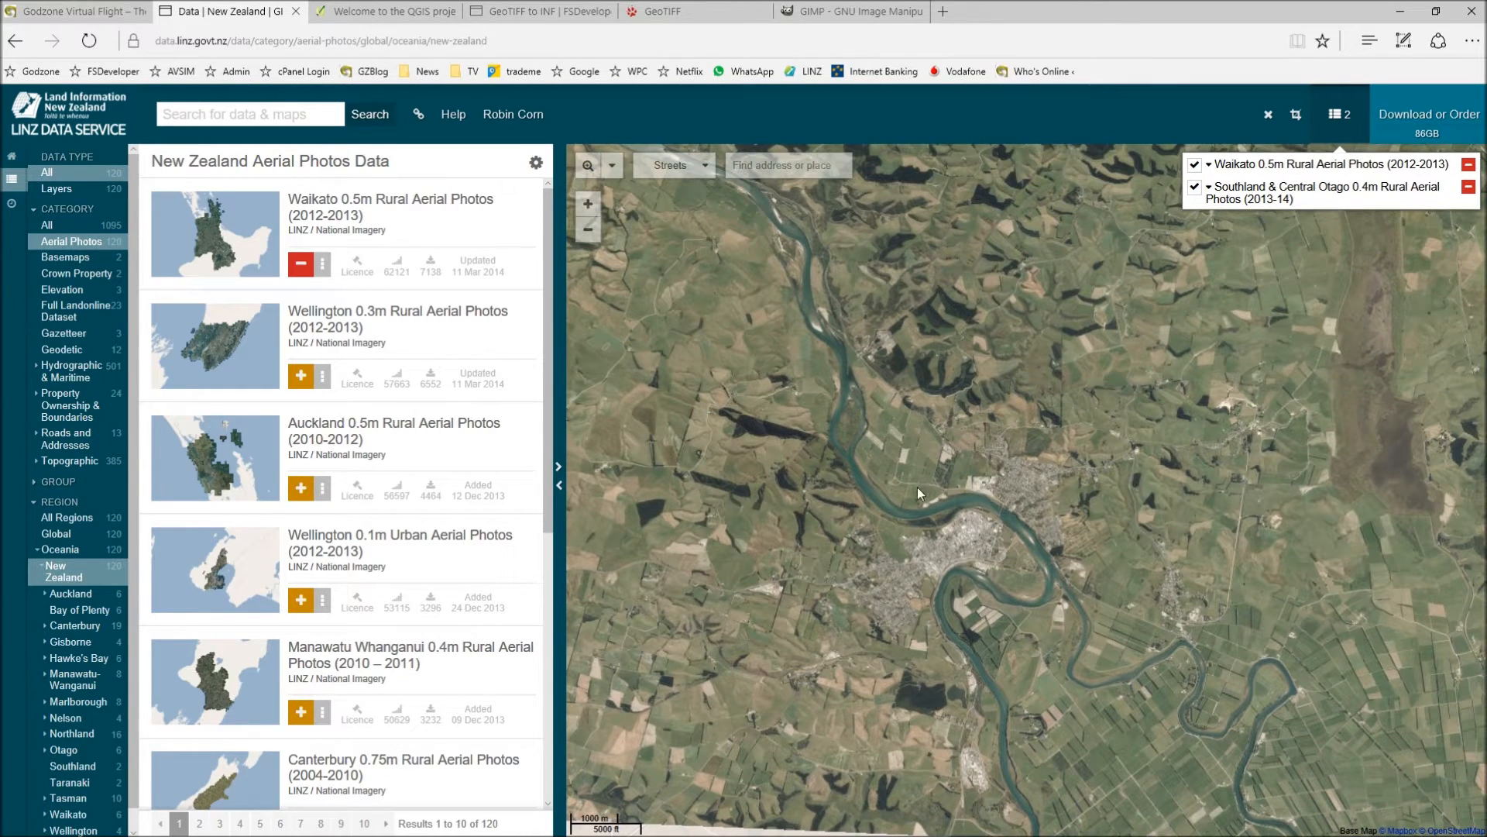
{"action": "left_click", "coordinate": [1295, 114]}
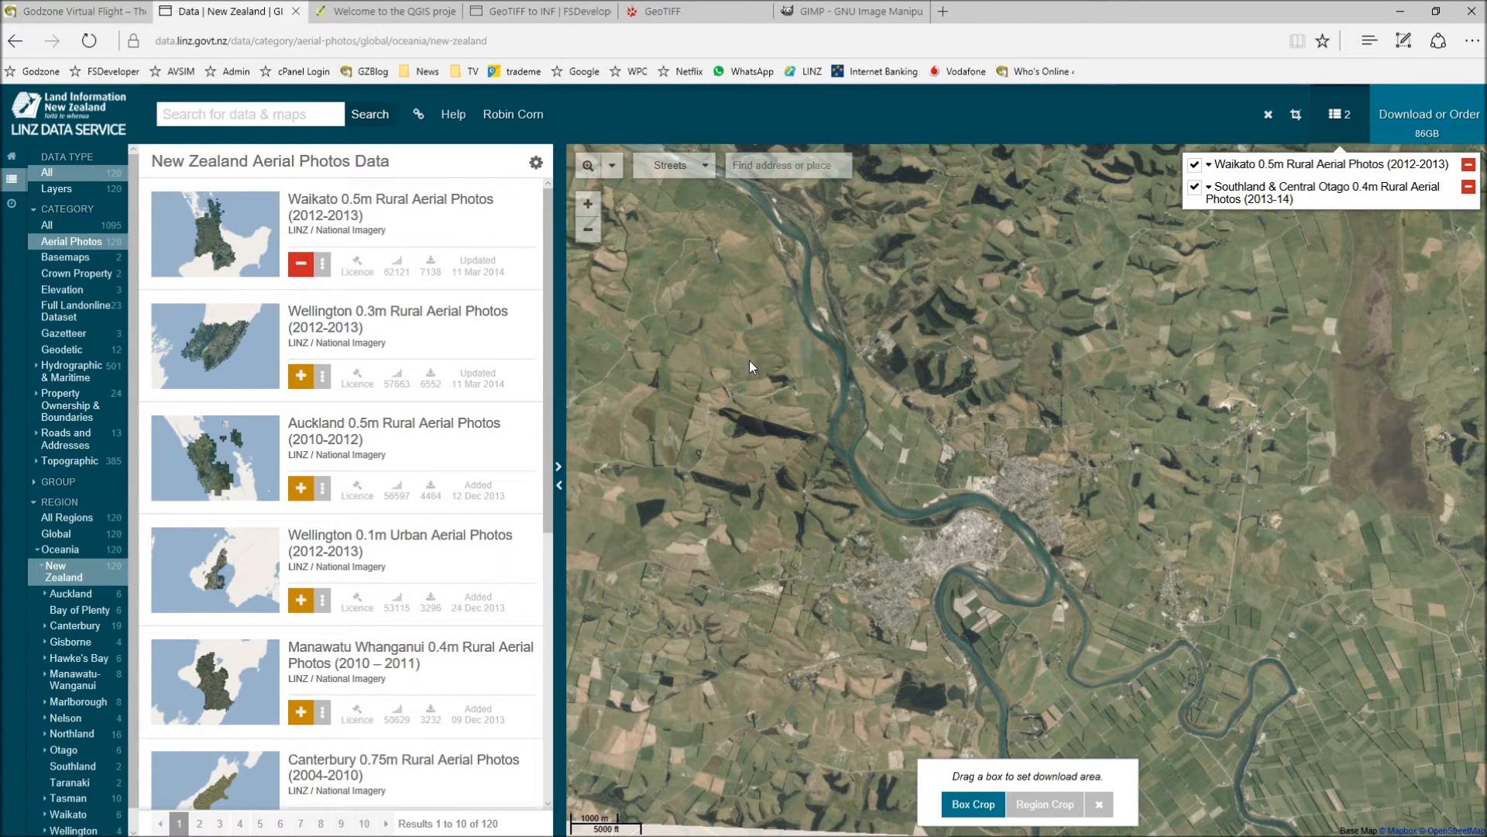
{"action": "left_click_drag", "start_coordinate": [750, 344], "coordinate": [1175, 749]}
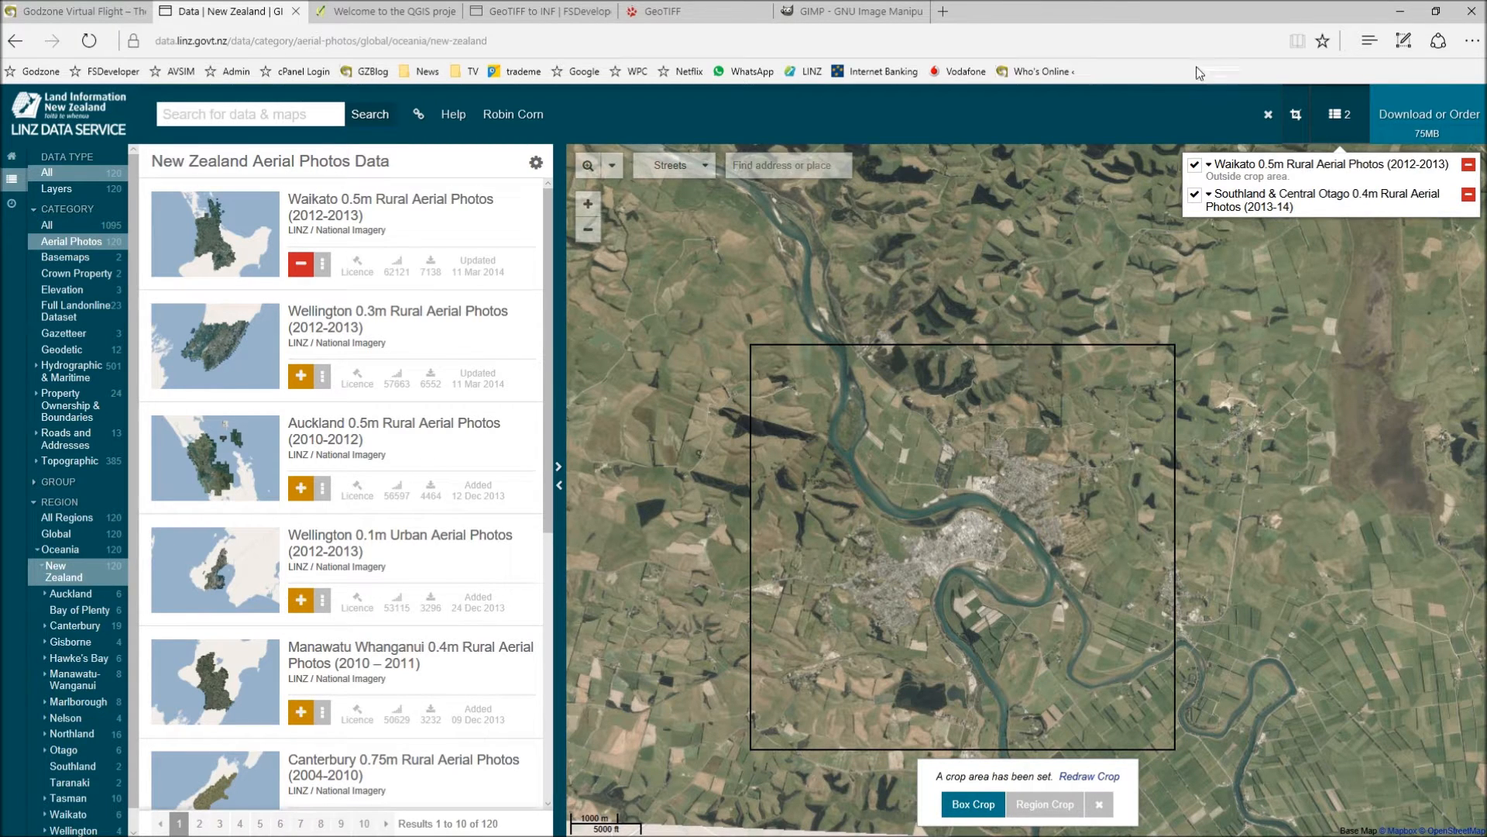
Step: Open the download options for the cropped imagery and set the map projection to NZGD2000 / New Zealand Transverse Mercator 2000 (EPSG:2193)
{"action": "left_click", "coordinate": [1442, 110]}
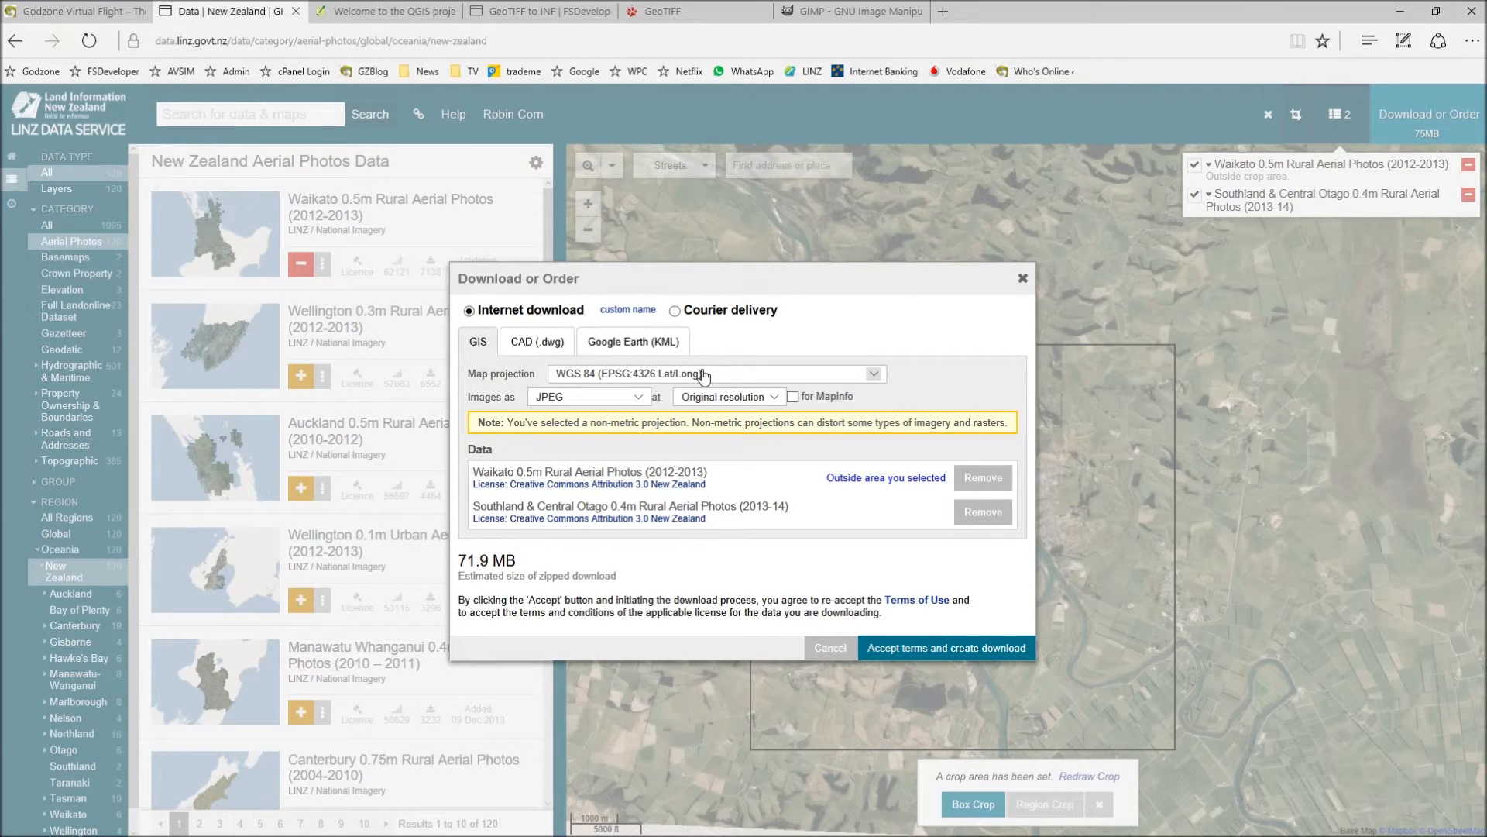
{"action": "left_click", "coordinate": [873, 374]}
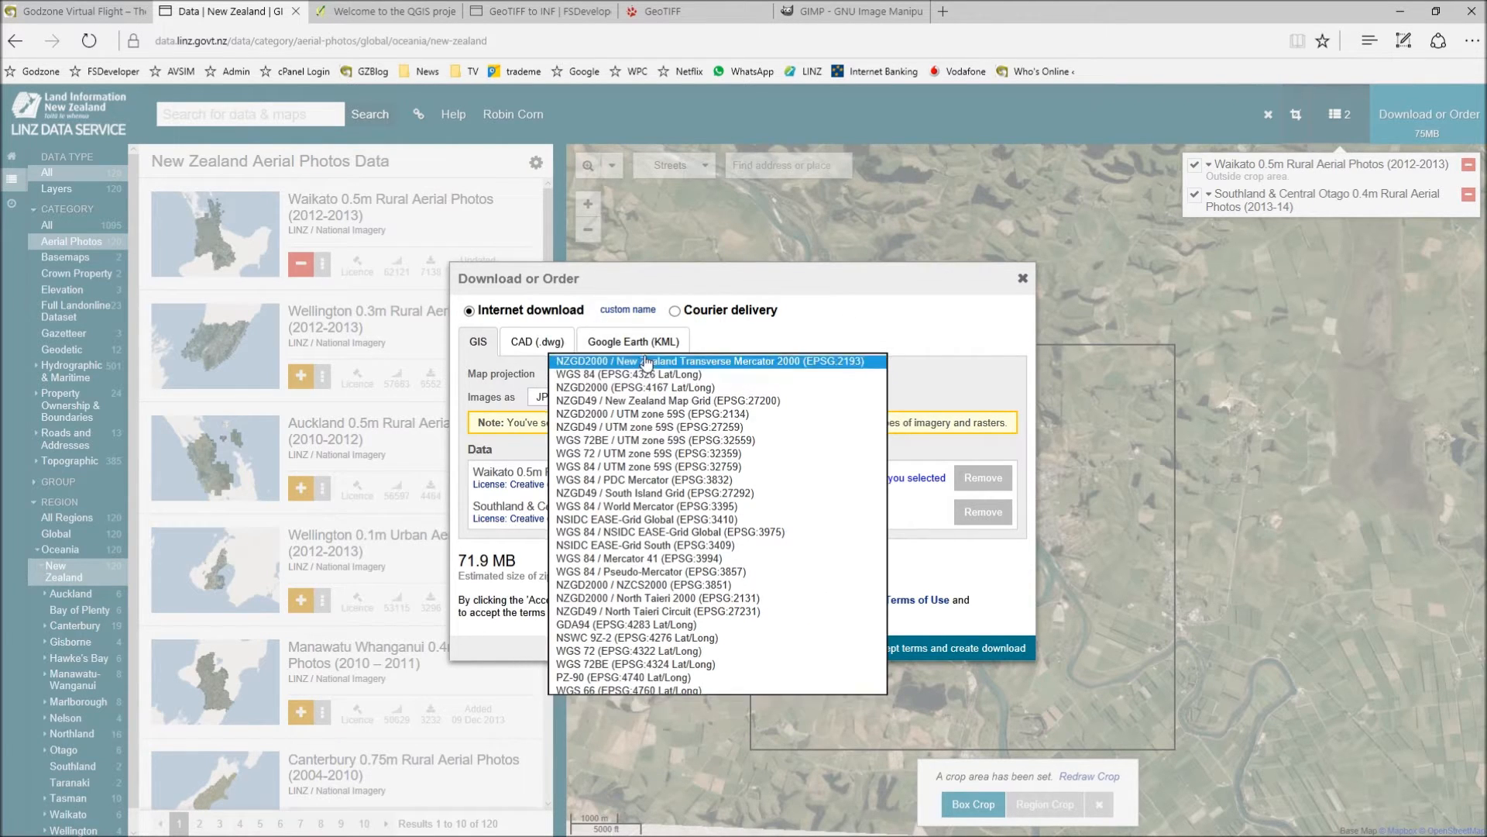
{"action": "left_click", "coordinate": [647, 361]}
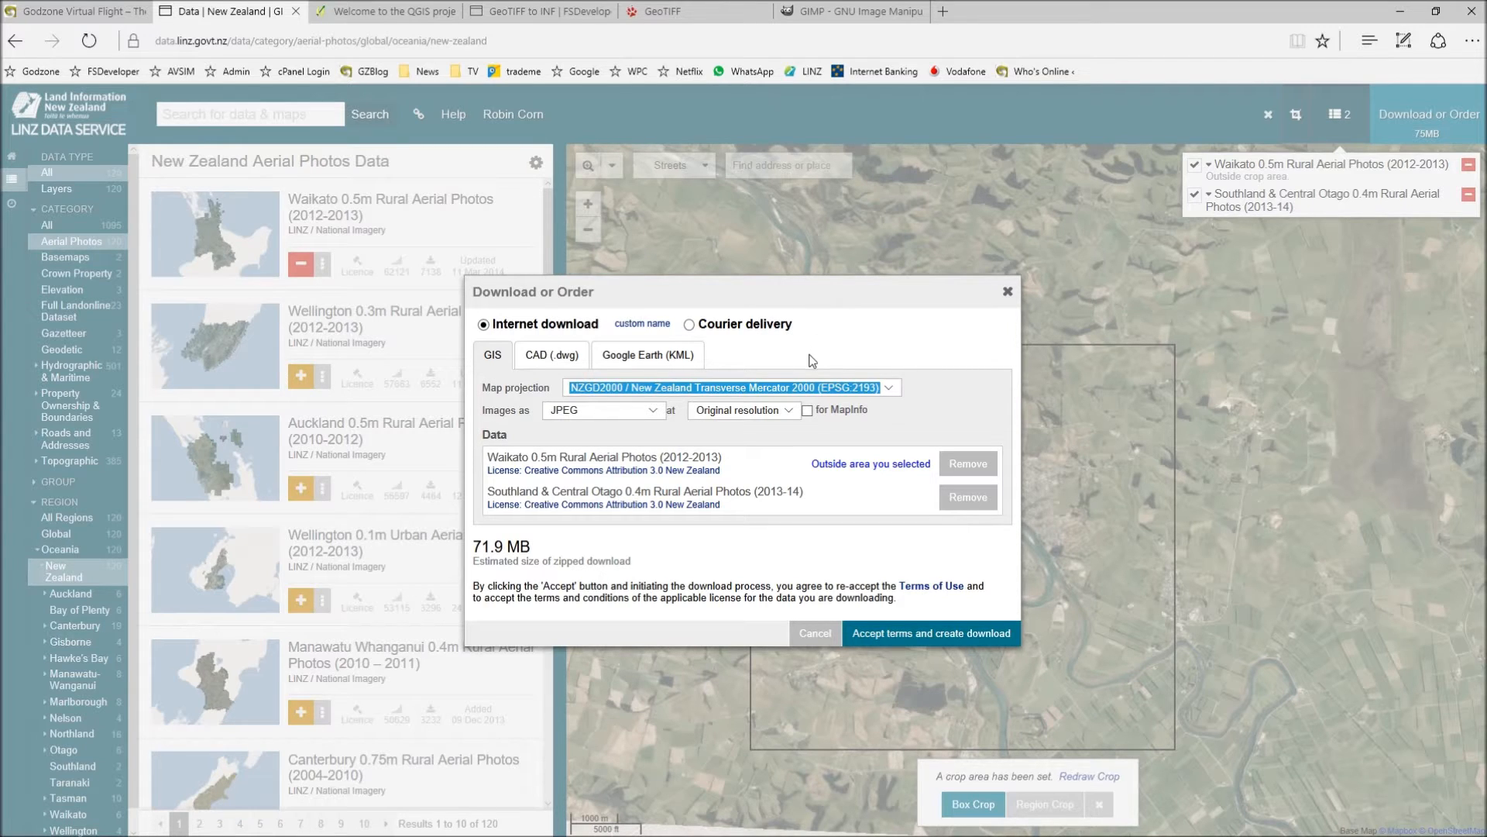
Step: Set the download's map projection to WGS 84 (EPSG:4326 Lat/Long)
{"action": "left_click_drag", "start_coordinate": [798, 286], "coordinate": [722, 316]}
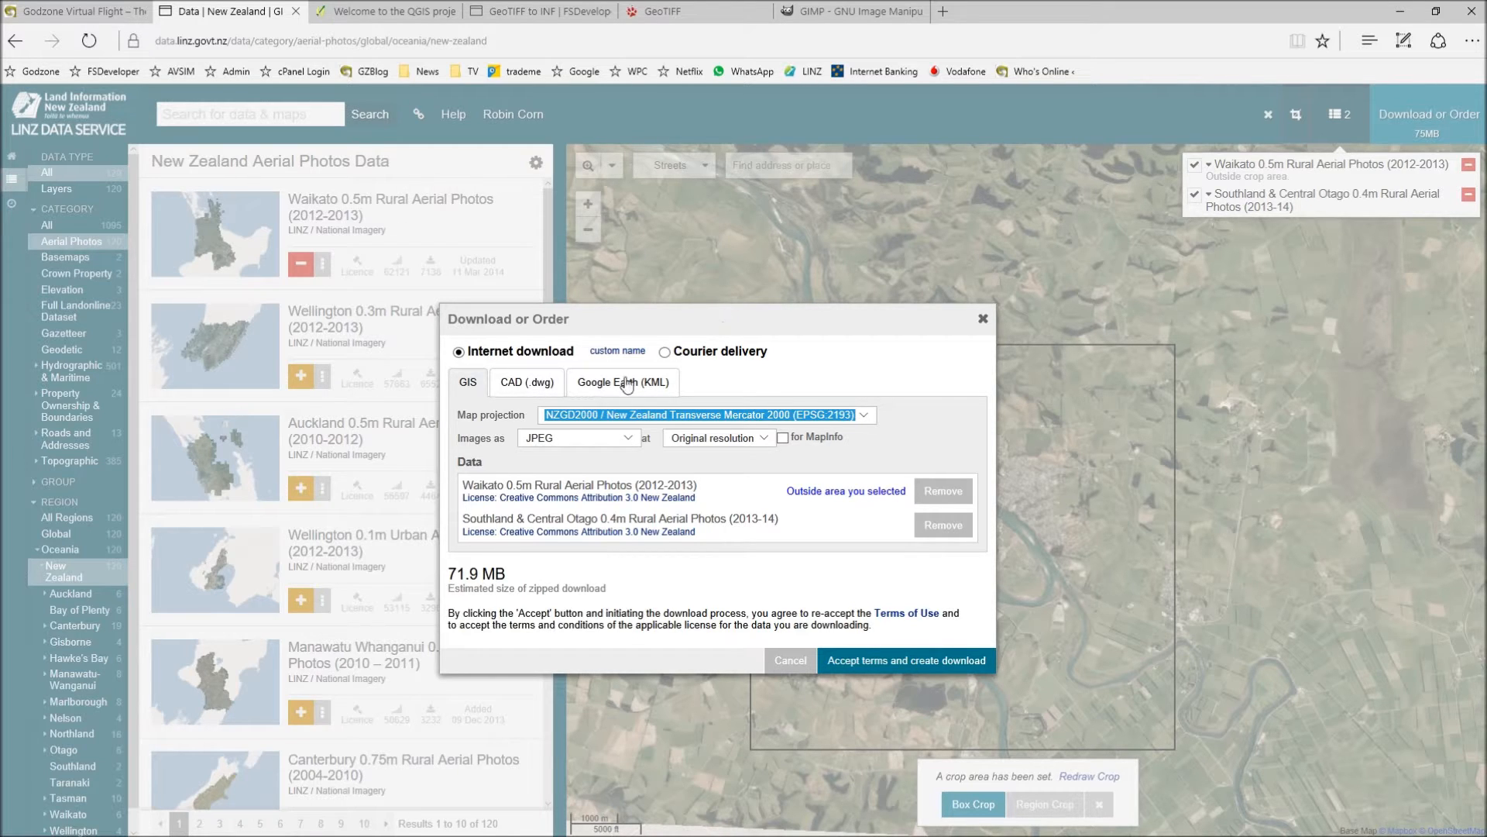
{"action": "left_click", "coordinate": [864, 417]}
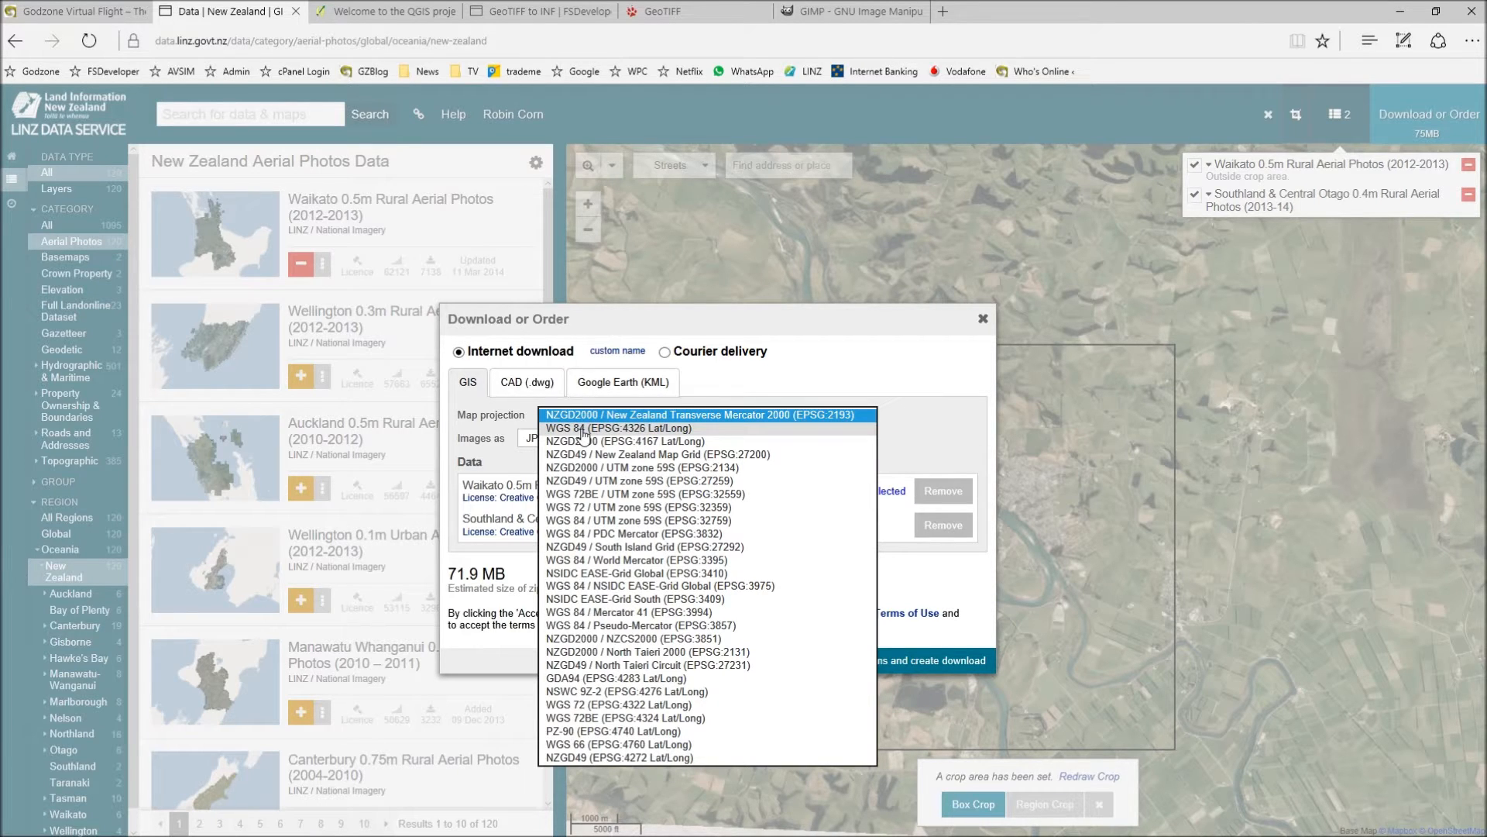
{"action": "left_click", "coordinate": [597, 429]}
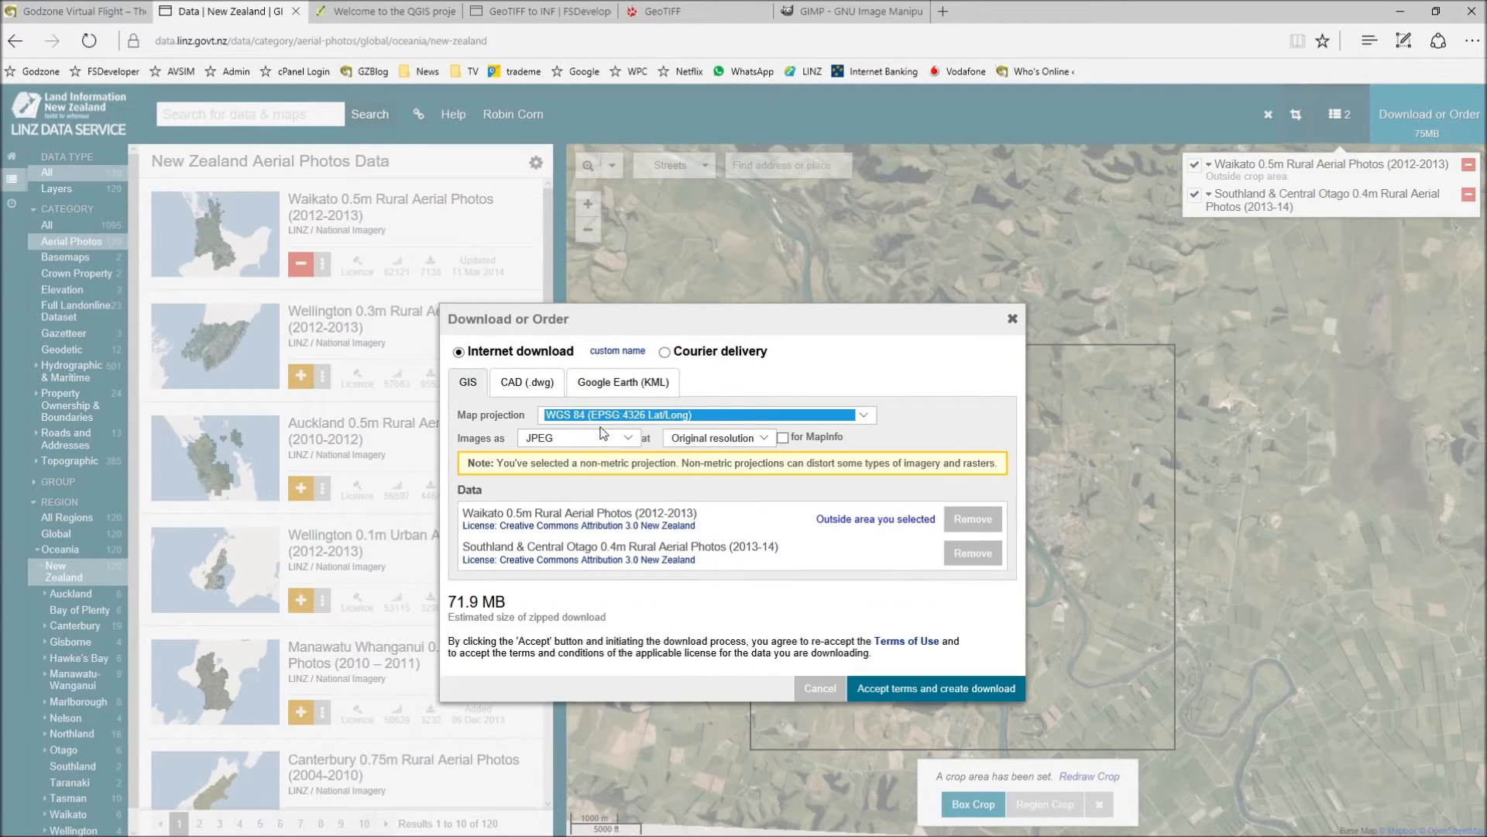
{"action": "left_click", "coordinate": [896, 389]}
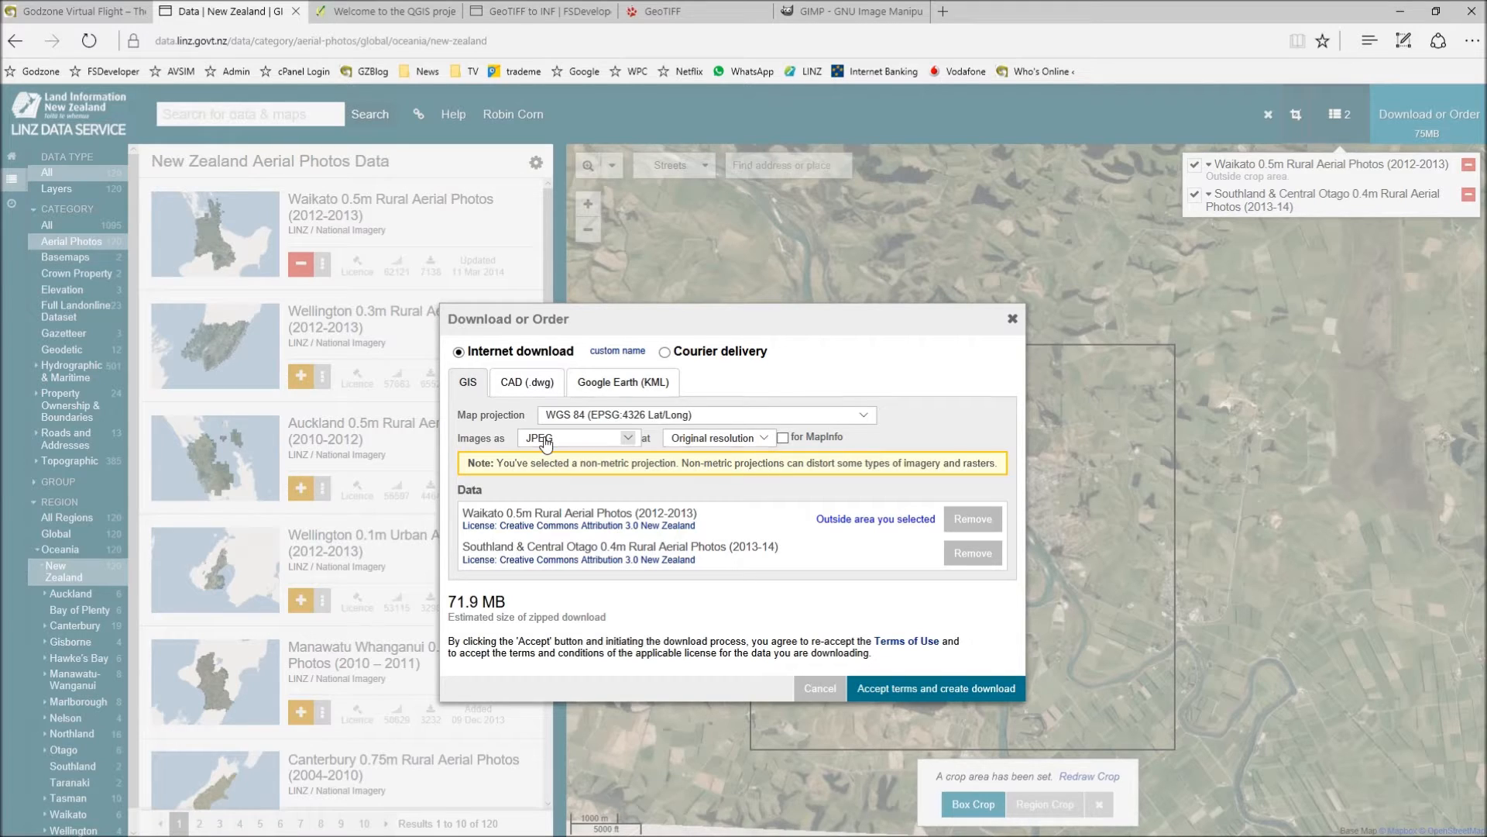
Step: Review the image format and resolution choices, keep JPEG at original resolution, and accept the terms to create the download
{"action": "left_click", "coordinate": [627, 440]}
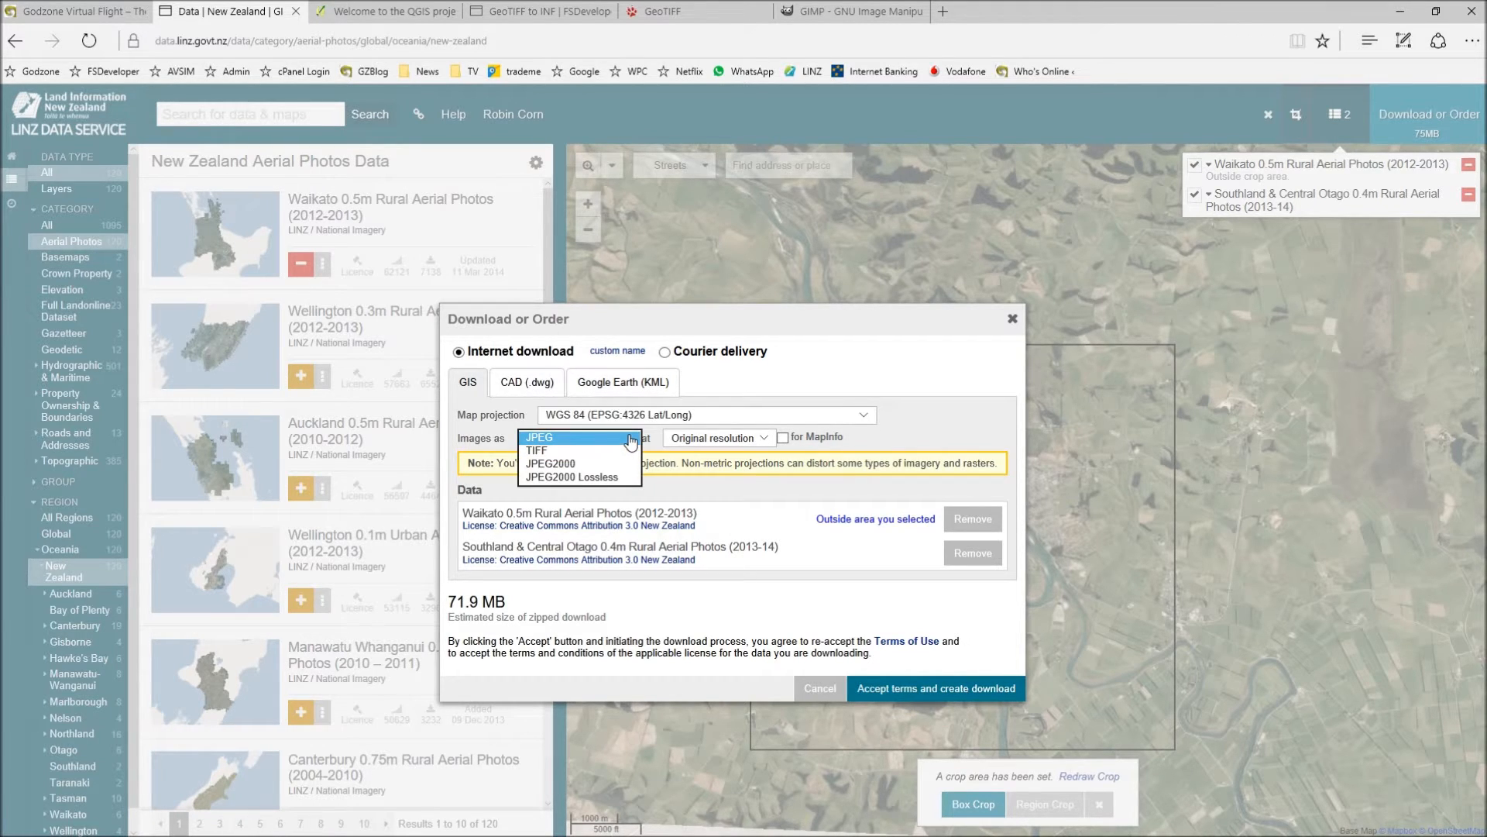
{"action": "left_click", "coordinate": [635, 439]}
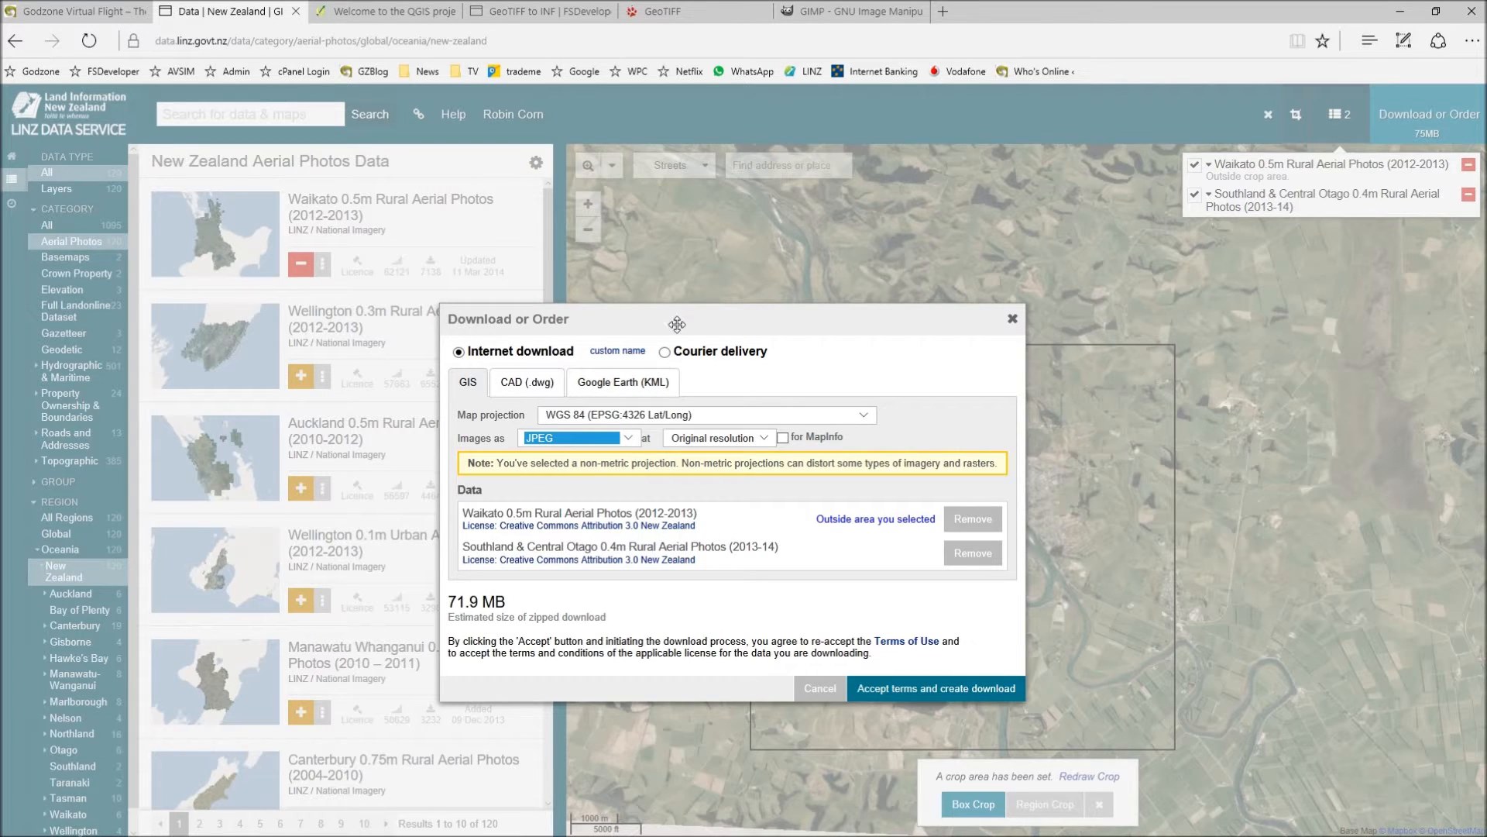
{"action": "left_click", "coordinate": [767, 439]}
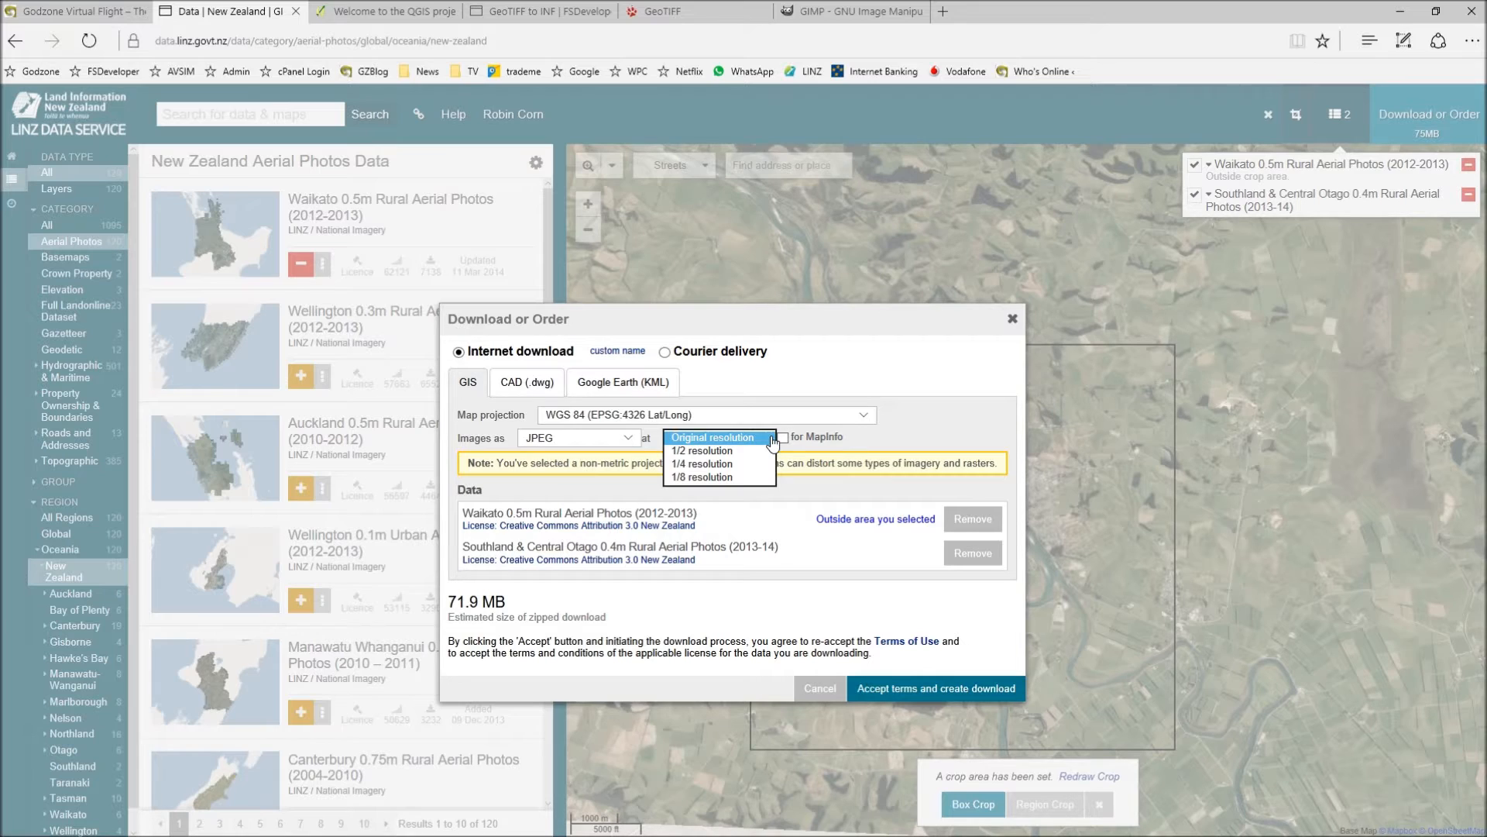
{"action": "left_click", "coordinate": [761, 314]}
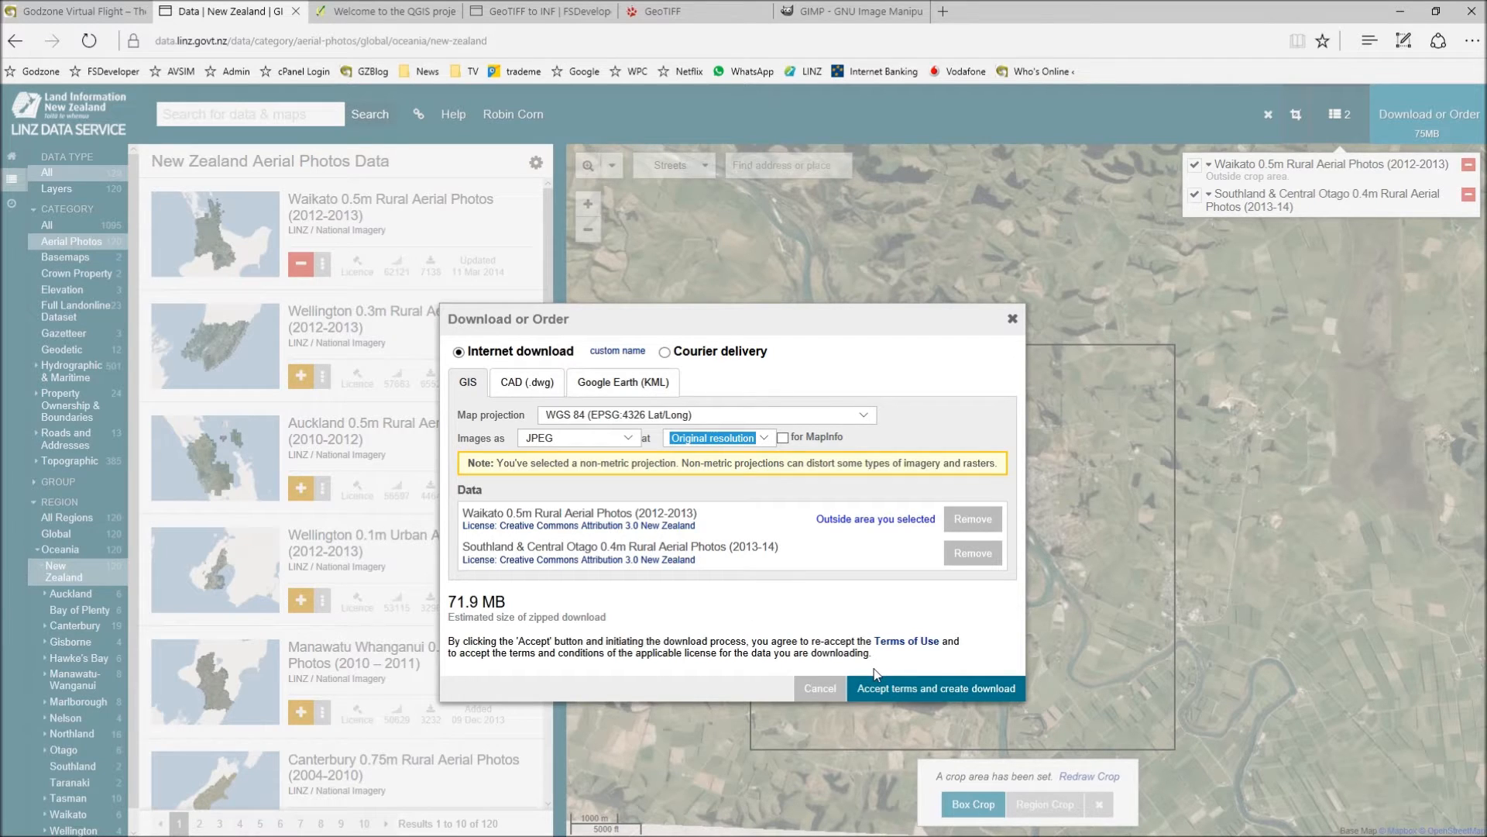
{"action": "left_click", "coordinate": [926, 697]}
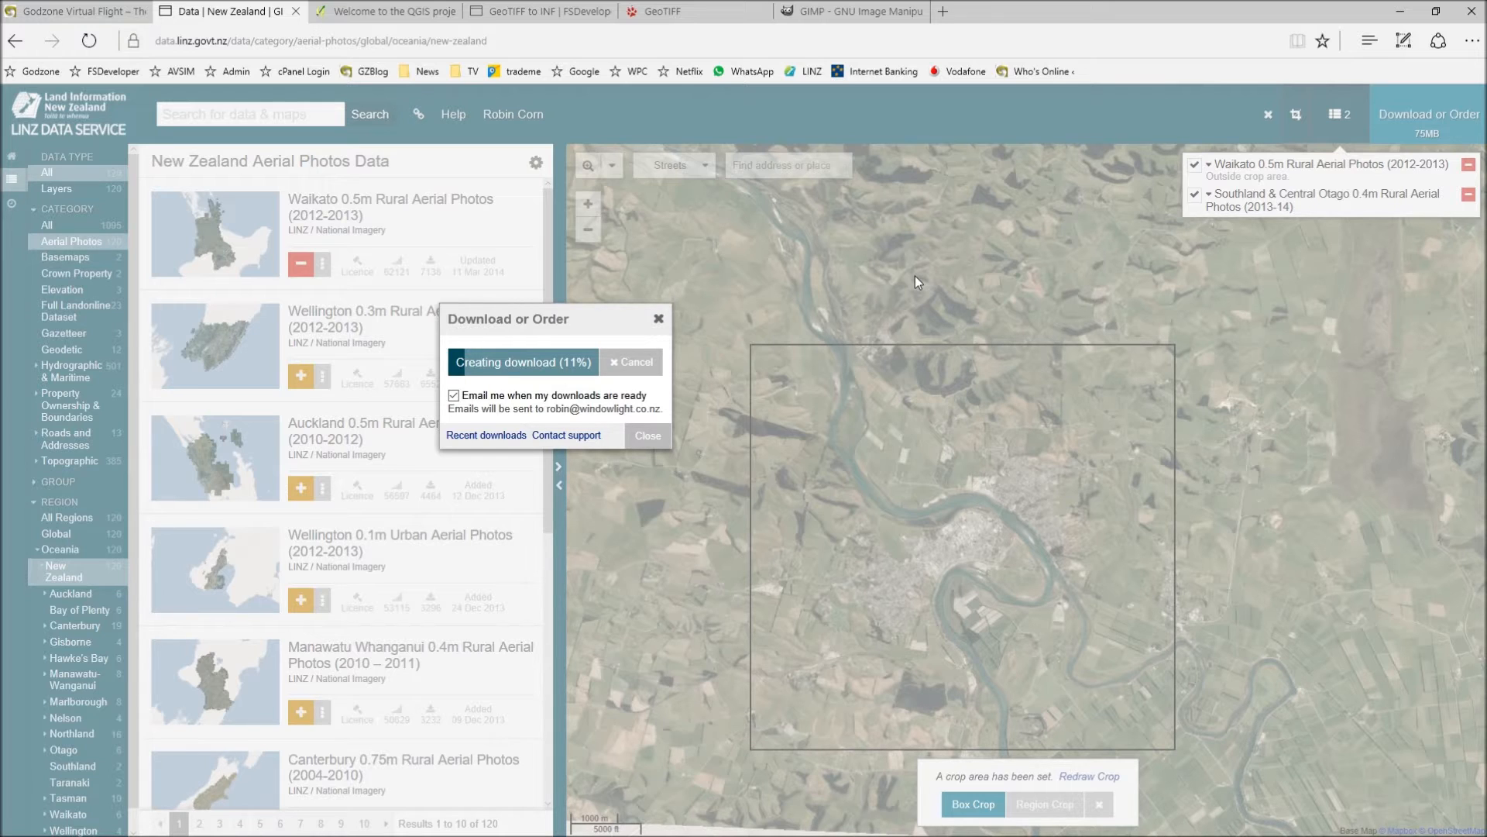
Step: Show the QGIS website, and bring up the balclutha folder from Downloads in File Explorer
{"action": "left_click", "coordinate": [391, 12]}
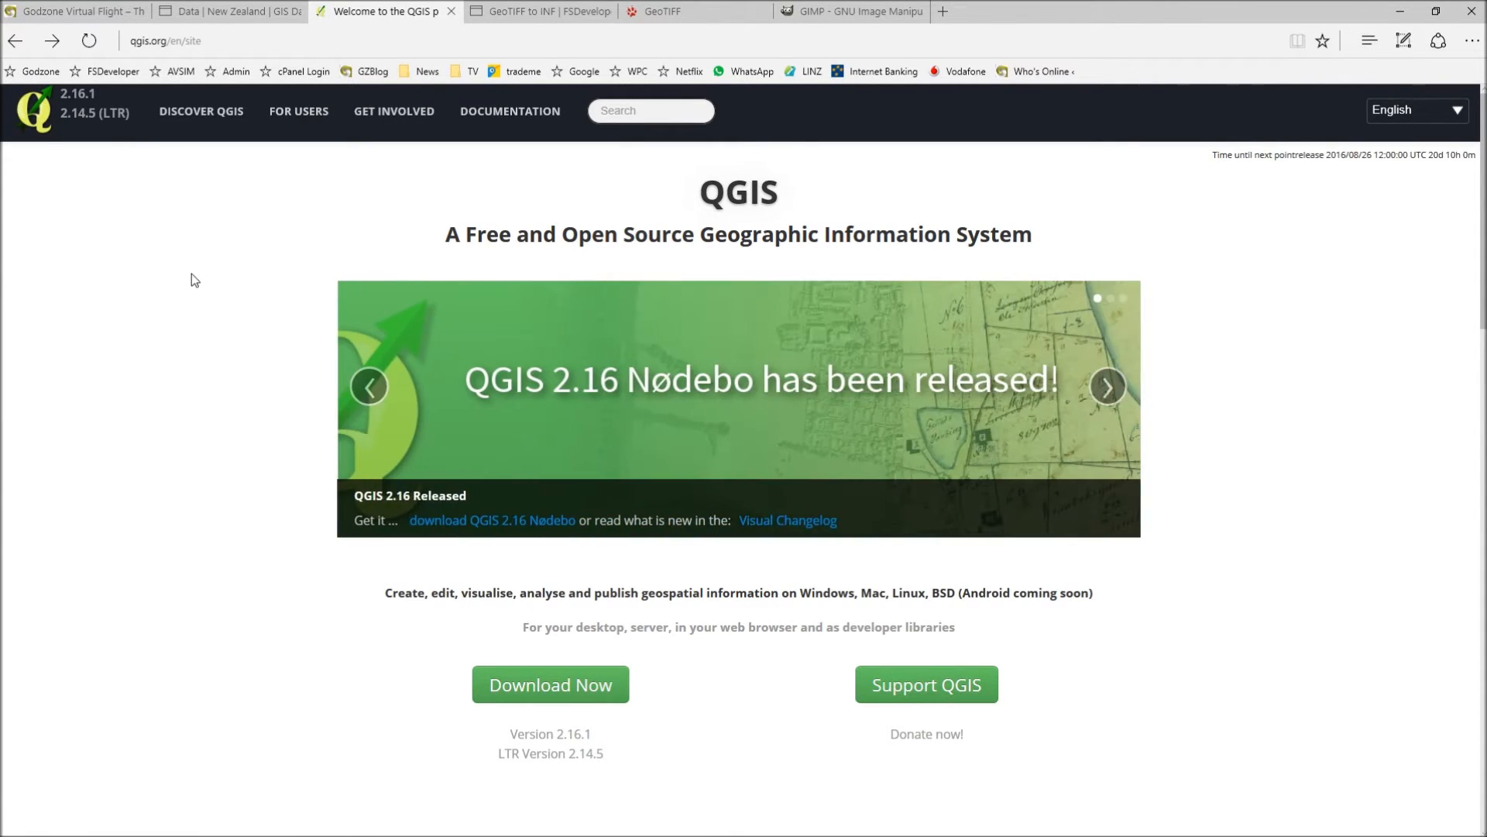
{"action": "mouse_move", "coordinate": [47, 829]}
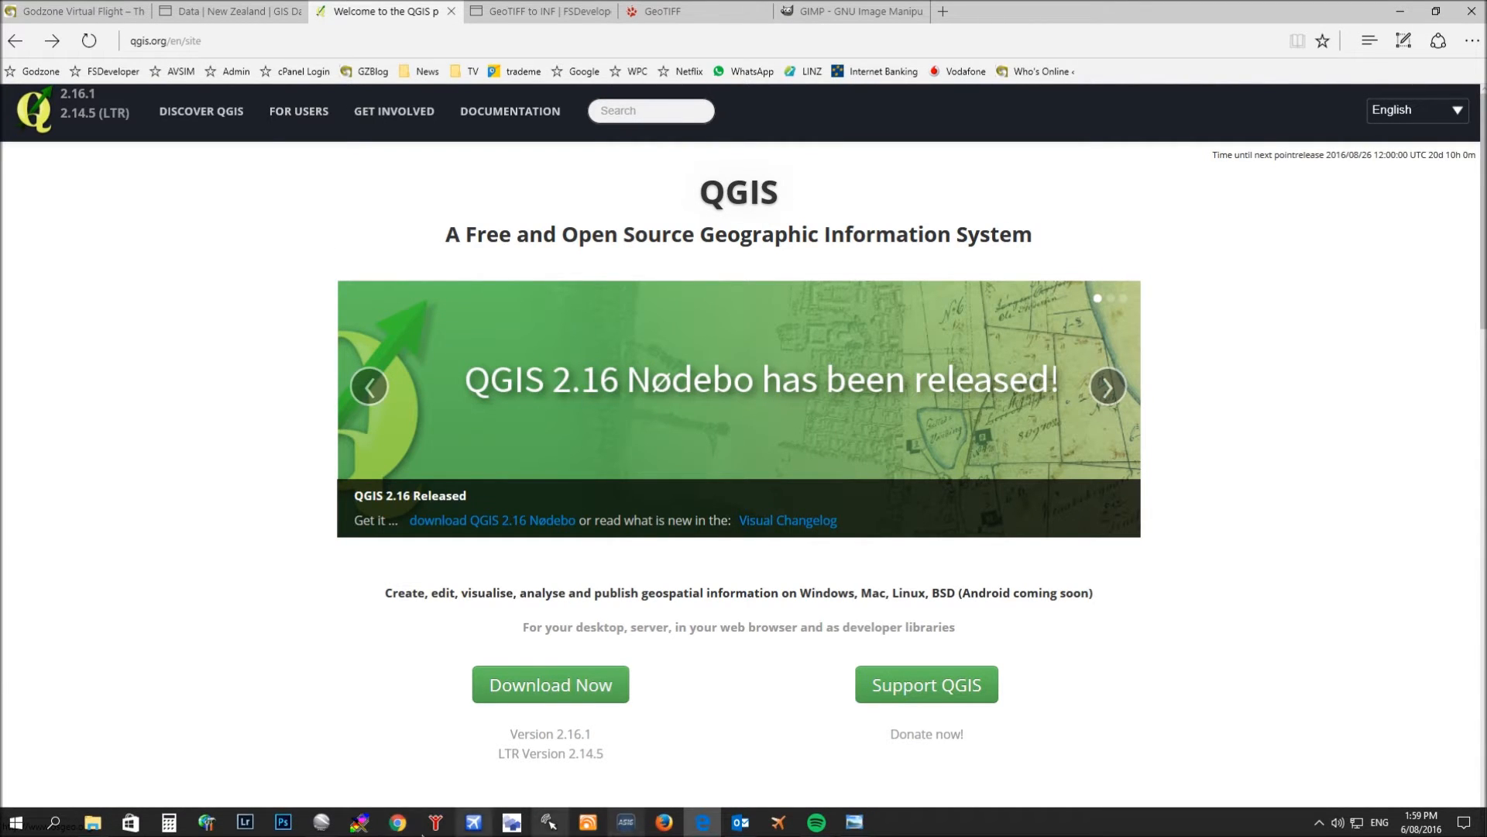
{"action": "left_click", "coordinate": [103, 828]}
{"action": "left_click_drag", "start_coordinate": [653, 178], "coordinate": [653, 153]}
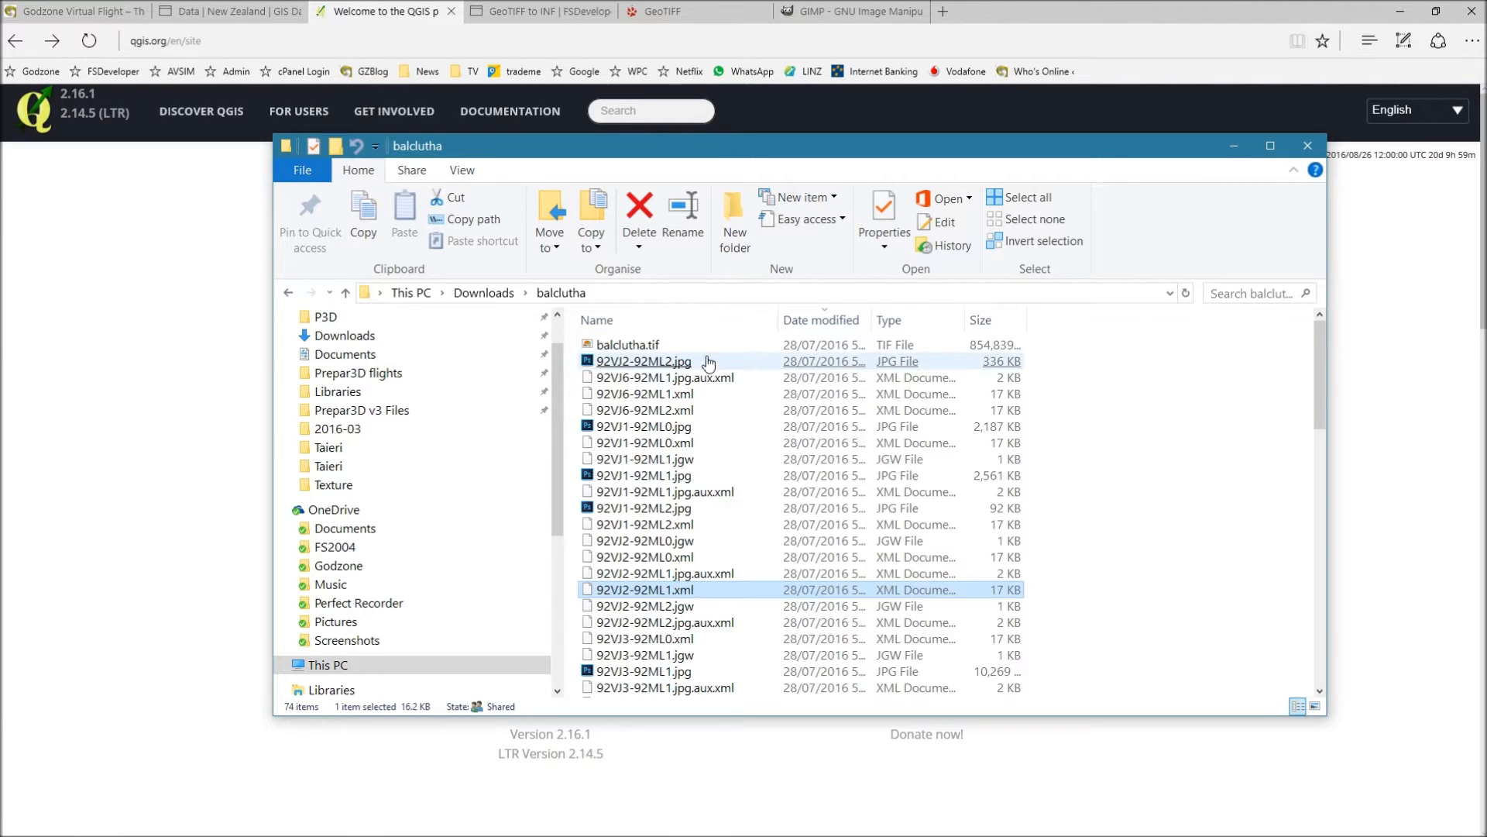
{"action": "left_click_drag", "start_coordinate": [686, 153], "coordinate": [780, 114]}
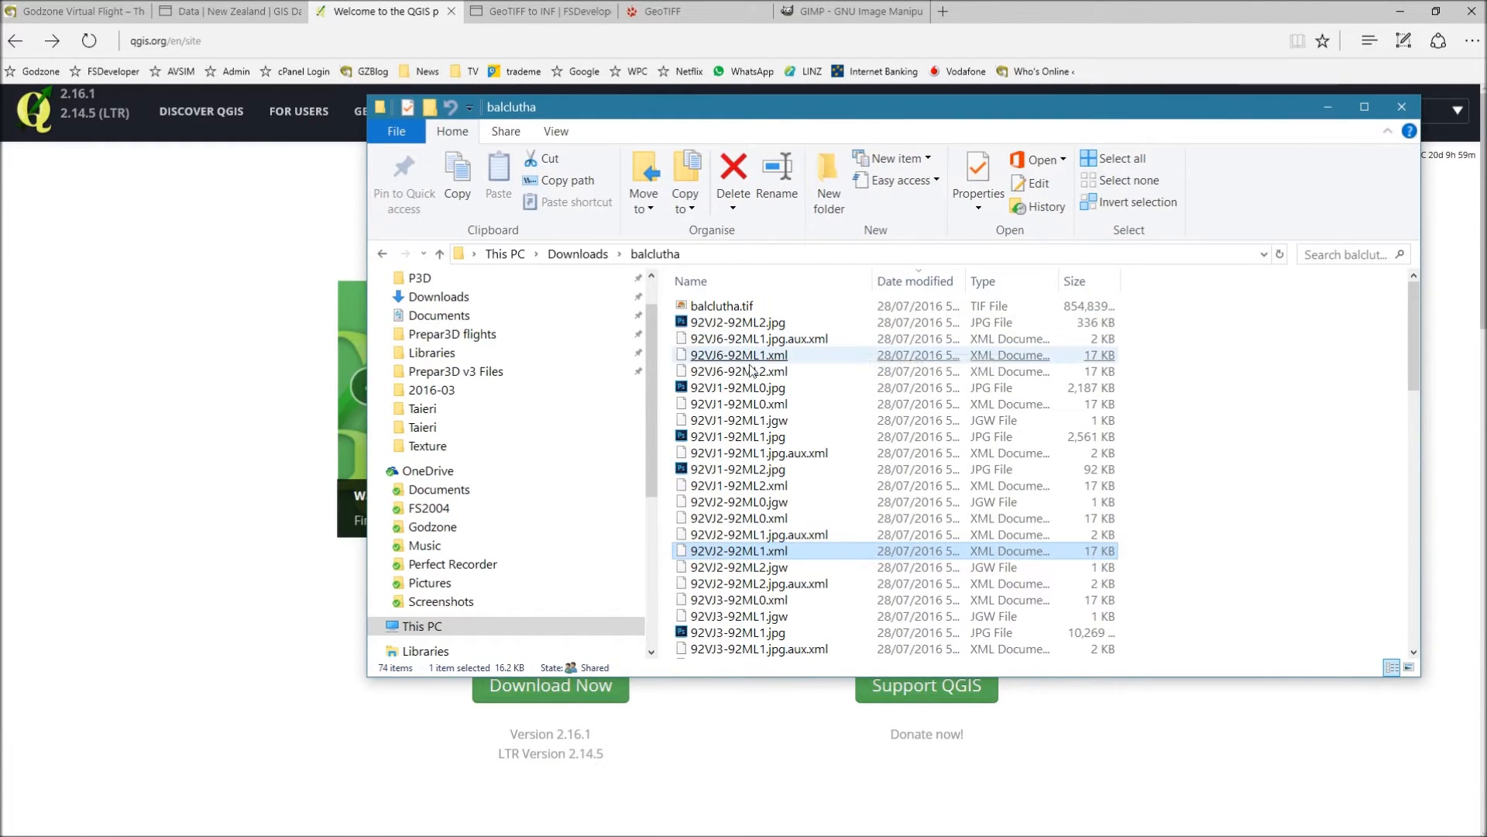
Step: Delete balclutha.tif from the balclutha downloads folder
{"action": "left_click", "coordinate": [713, 421]}
{"action": "scroll", "coordinate": [716, 338], "scroll_direction": "down", "scroll_amount": 1}
{"action": "left_click", "coordinate": [719, 330]}
{"action": "scroll", "coordinate": [720, 334], "scroll_direction": "up", "scroll_amount": 1}
{"action": "left_click", "coordinate": [721, 308]}
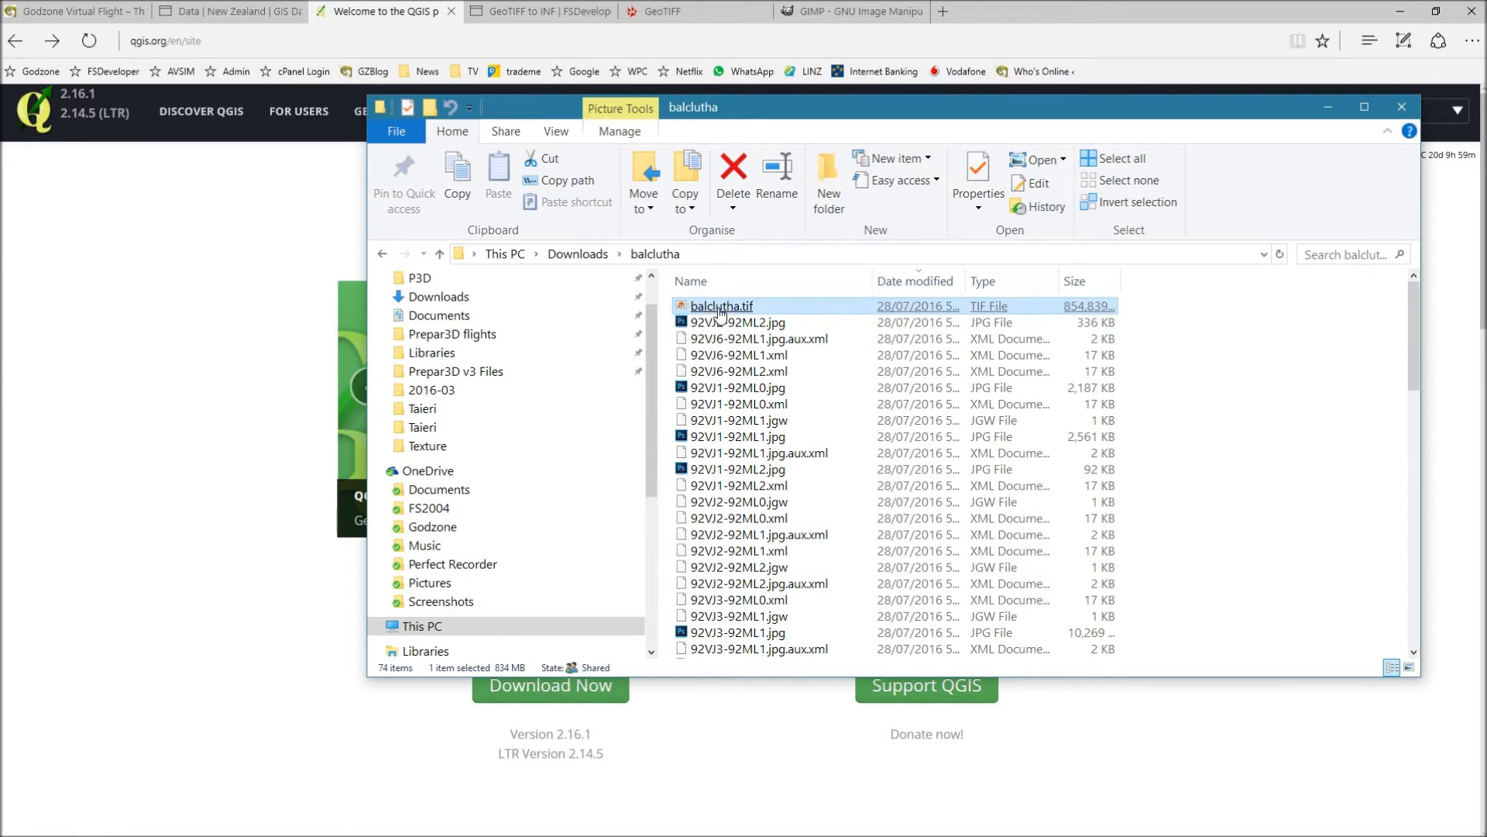
{"action": "key", "text": "Delete"}
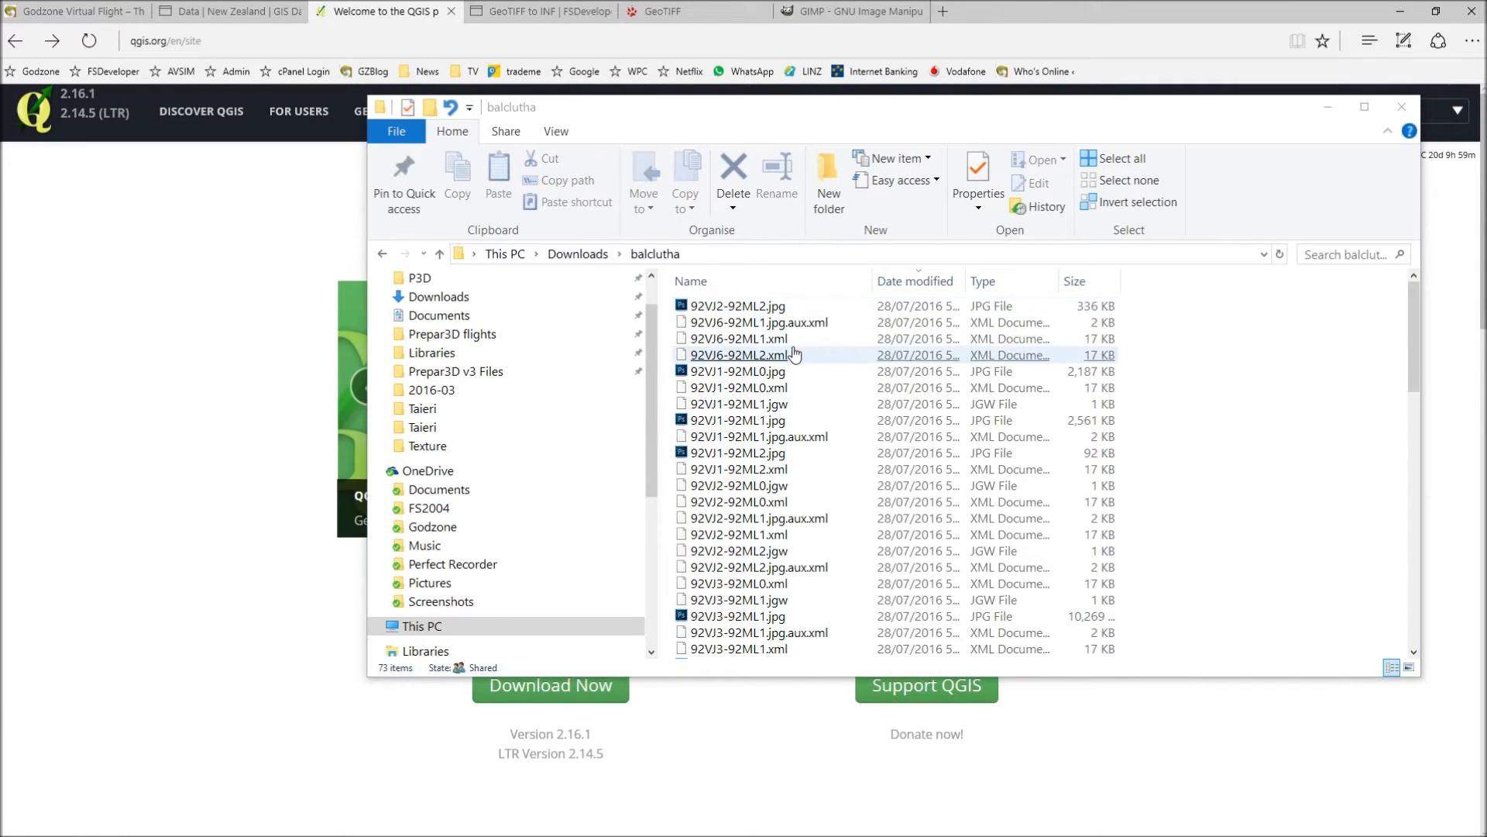
Step: Examine the remaining JPG, JGW and XML tile files in the balclutha folder
{"action": "left_click_drag", "start_coordinate": [1413, 370], "coordinate": [1414, 267]}
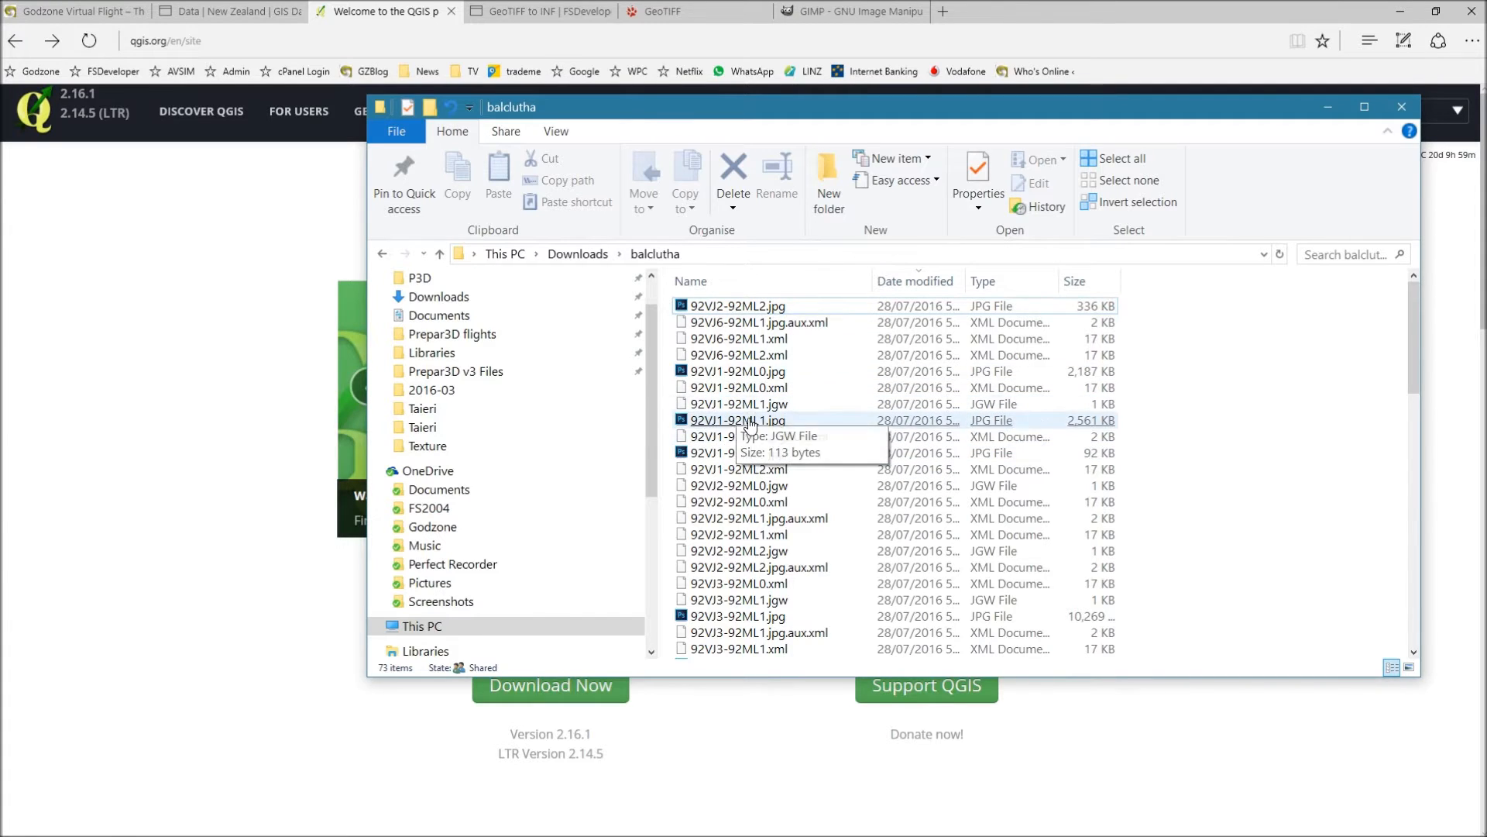
{"action": "left_click", "coordinate": [765, 341]}
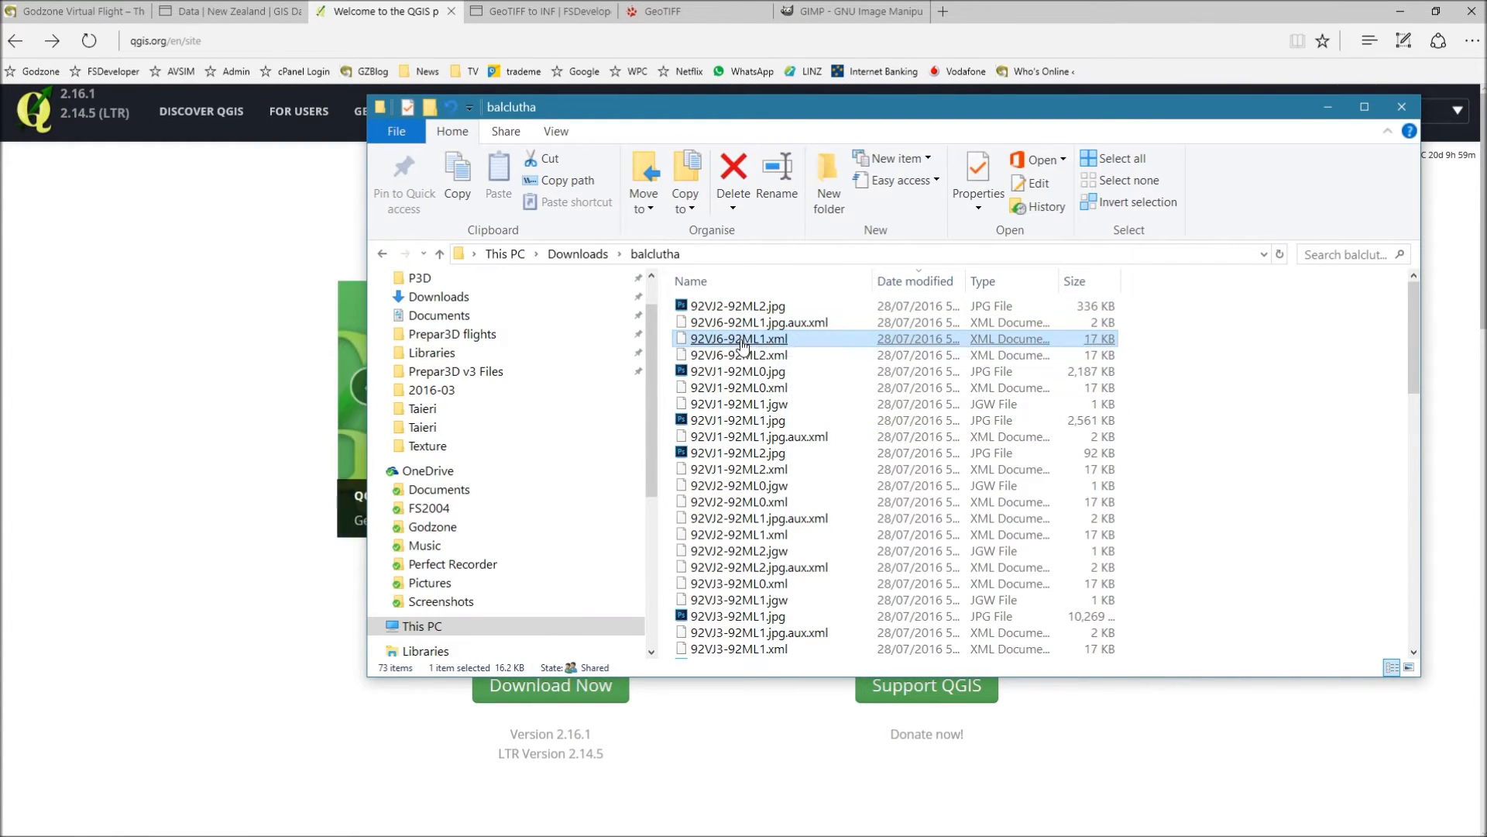
{"action": "left_click", "coordinate": [714, 354]}
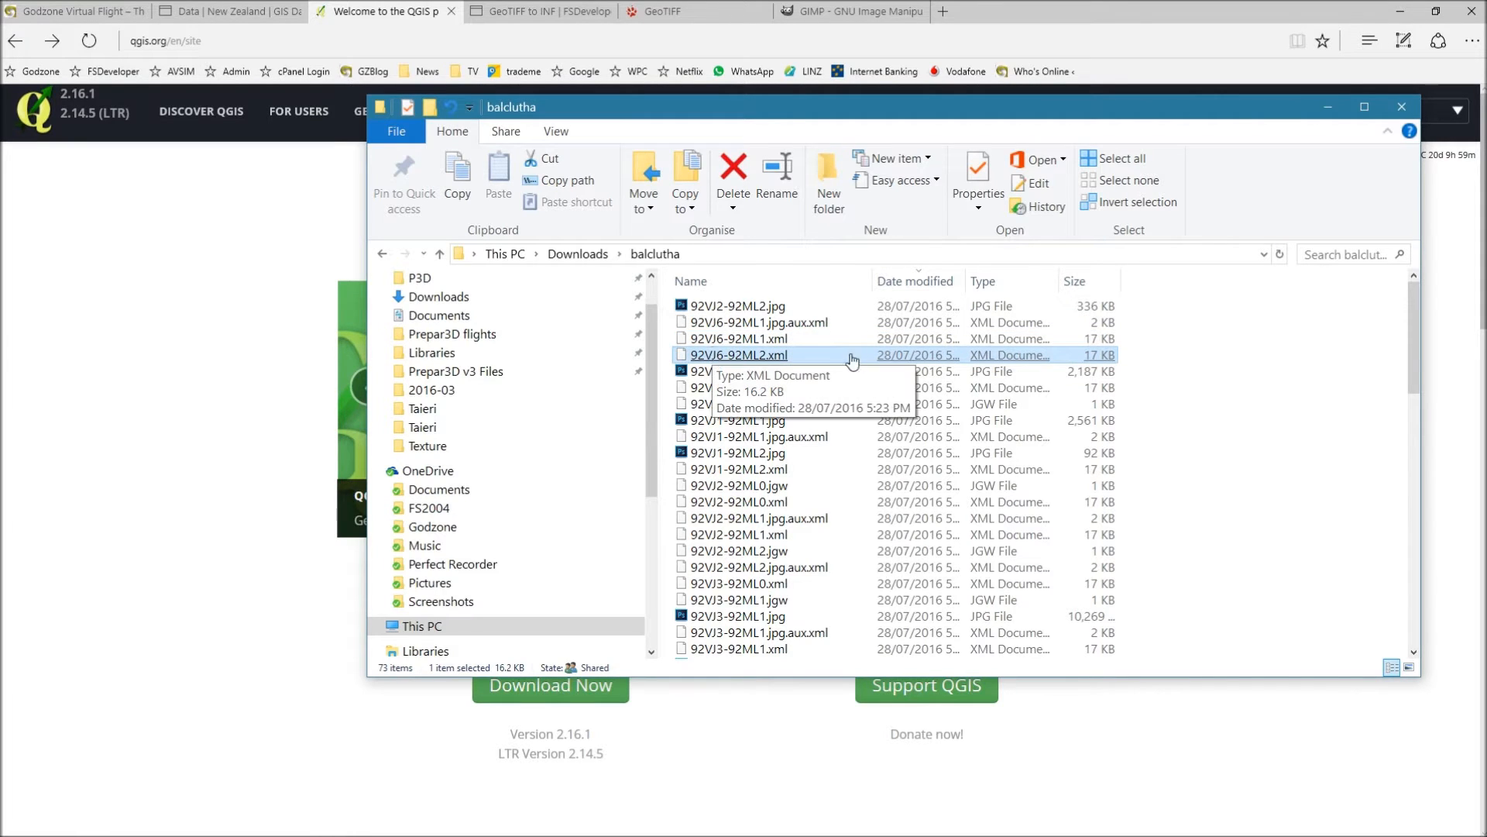
{"action": "left_click_drag", "start_coordinate": [737, 105], "coordinate": [682, 139]}
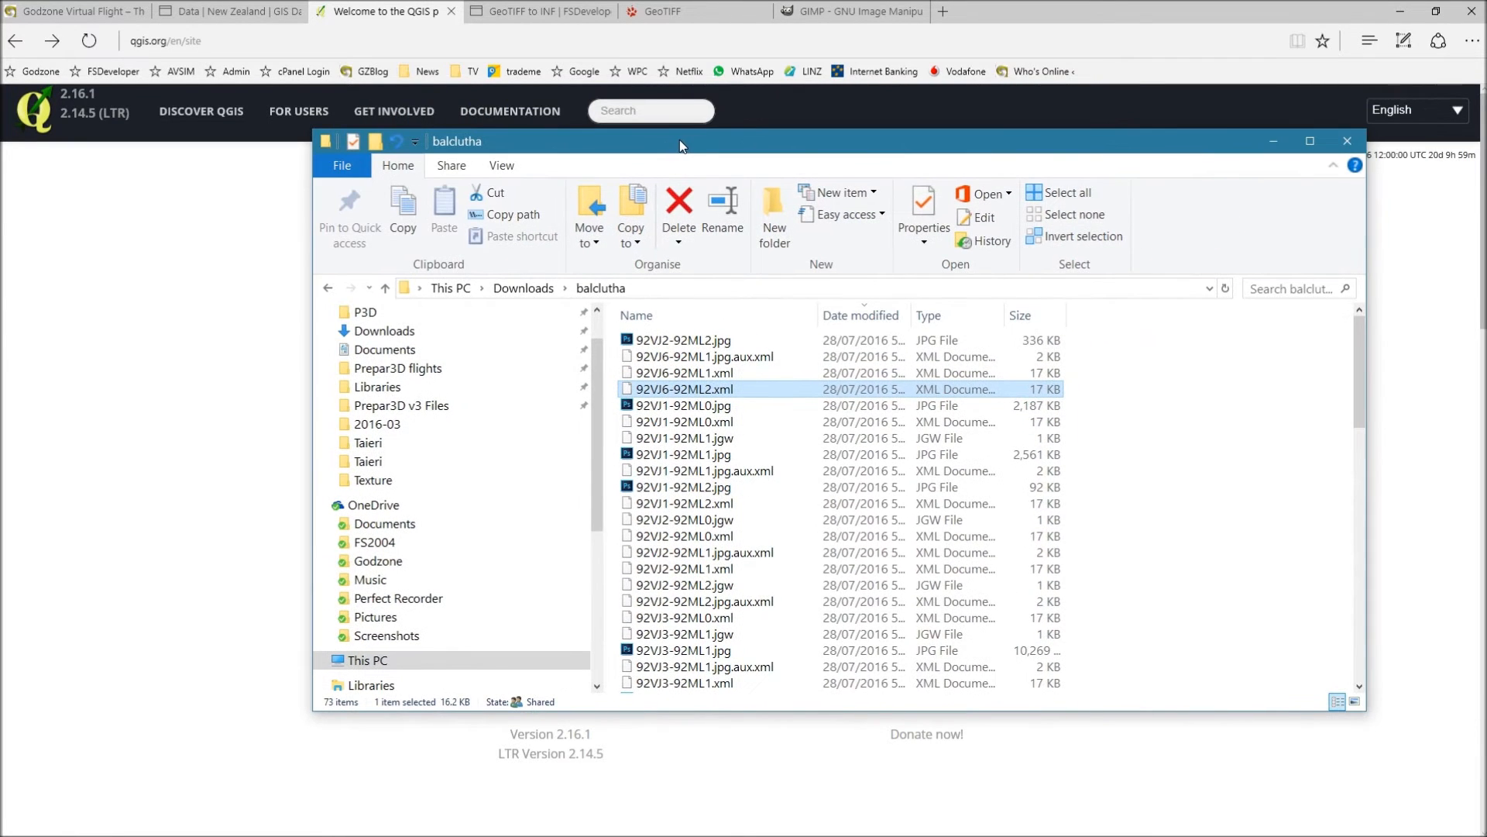
{"action": "left_click_drag", "start_coordinate": [667, 137], "coordinate": [713, 147]}
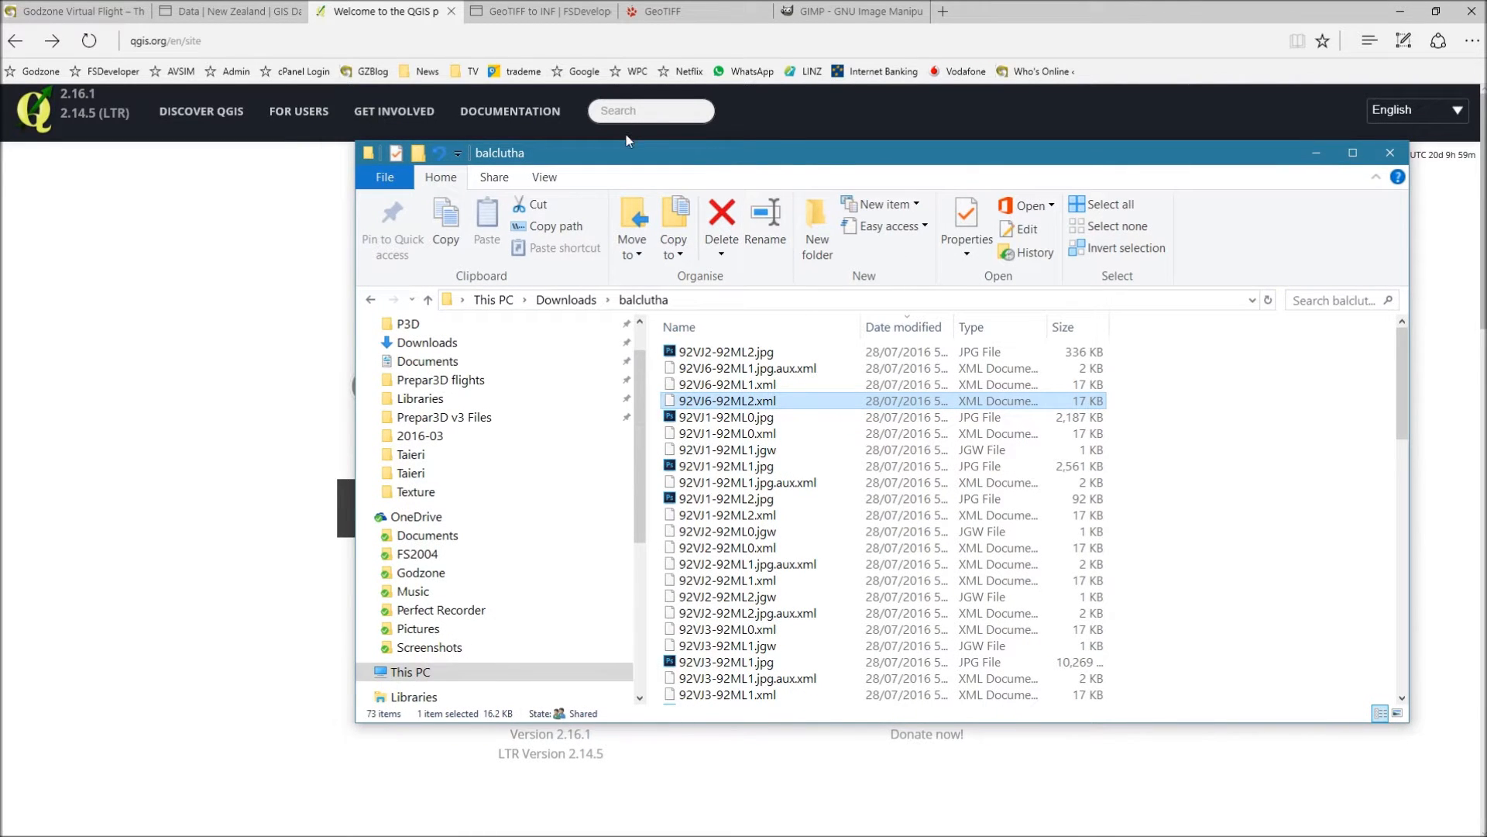
Step: Sort the balclutha folder by file type and select all the JPG tiles from 92VJ1-92ML0.jpg to 92VJ6-92ML2.jpg
{"action": "left_click", "coordinate": [980, 333]}
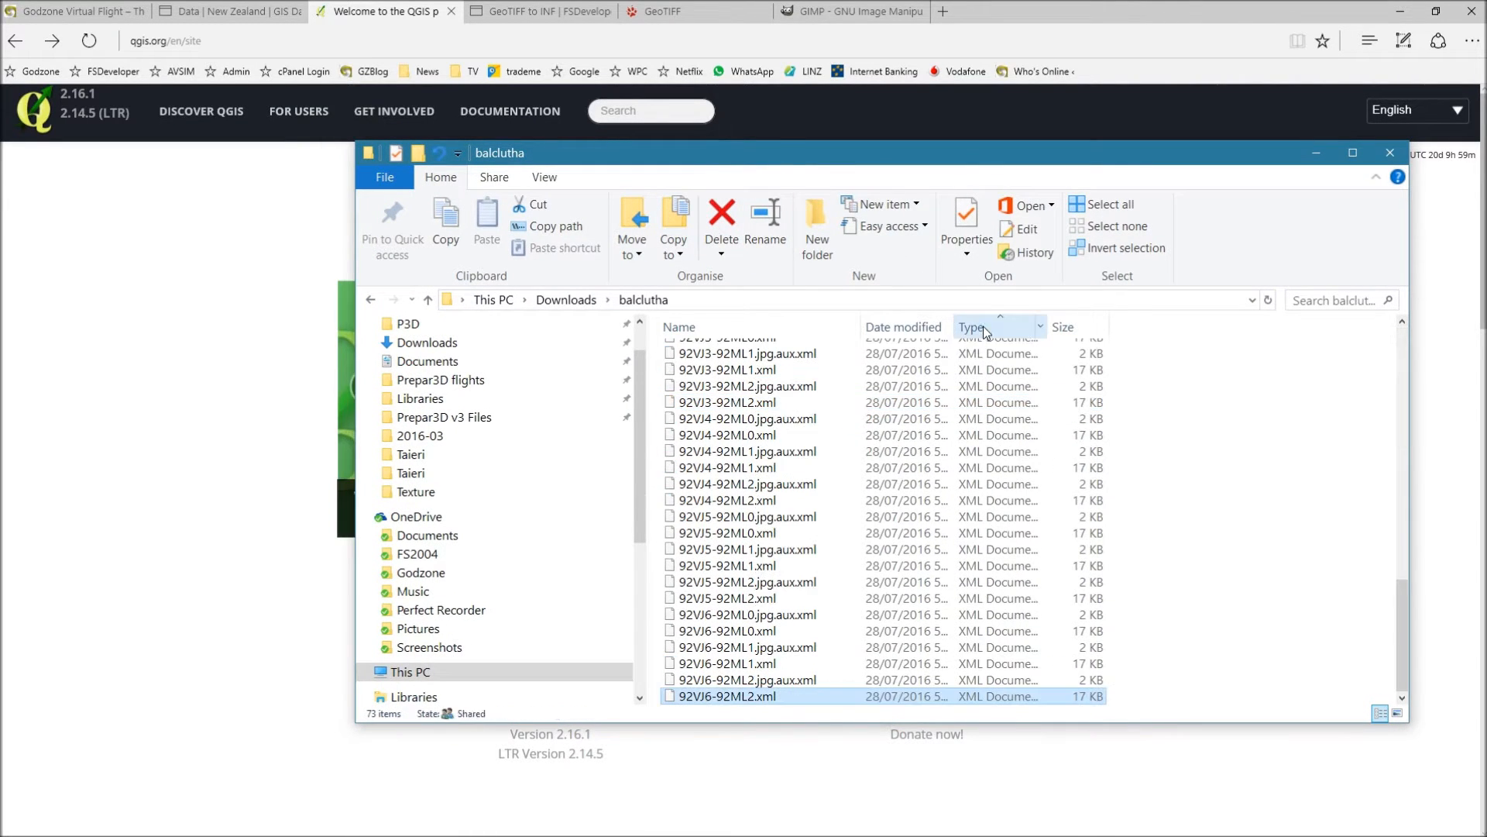
{"action": "left_click_drag", "start_coordinate": [1402, 598], "coordinate": [1418, 427]}
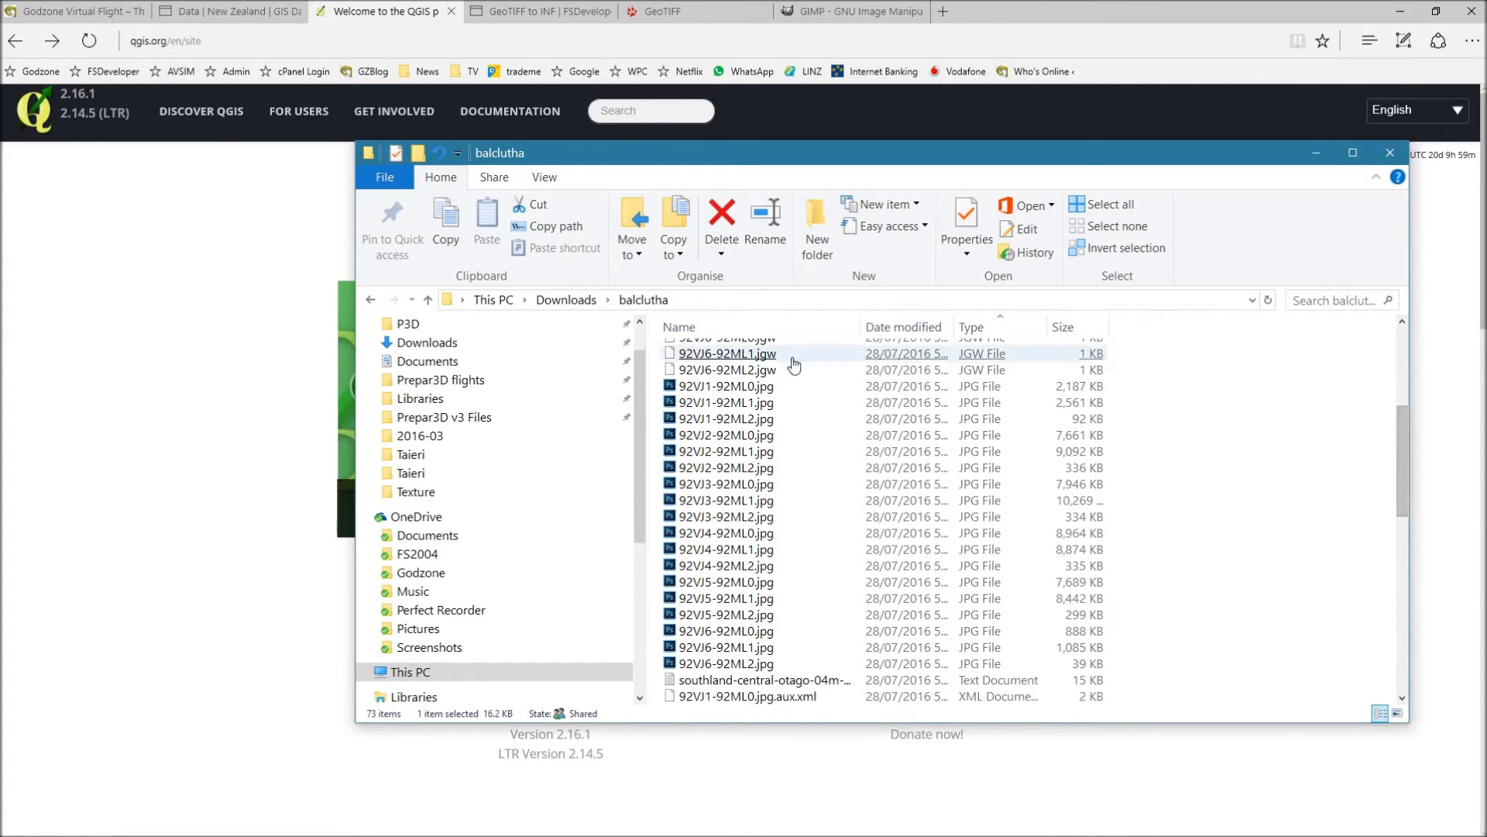
{"action": "left_click", "coordinate": [755, 386]}
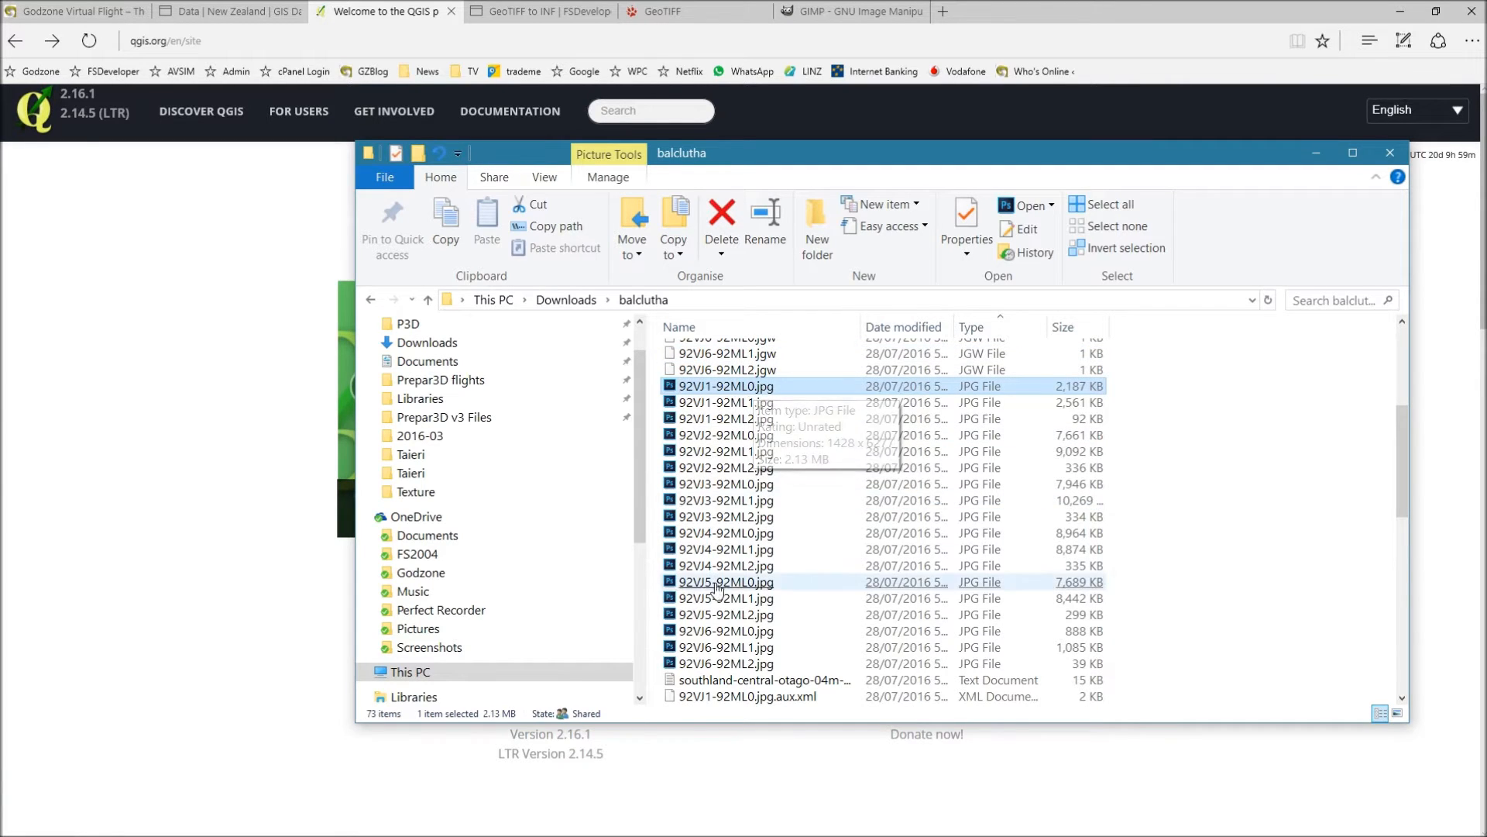
{"action": "left_click", "coordinate": [756, 663], "text": "shift"}
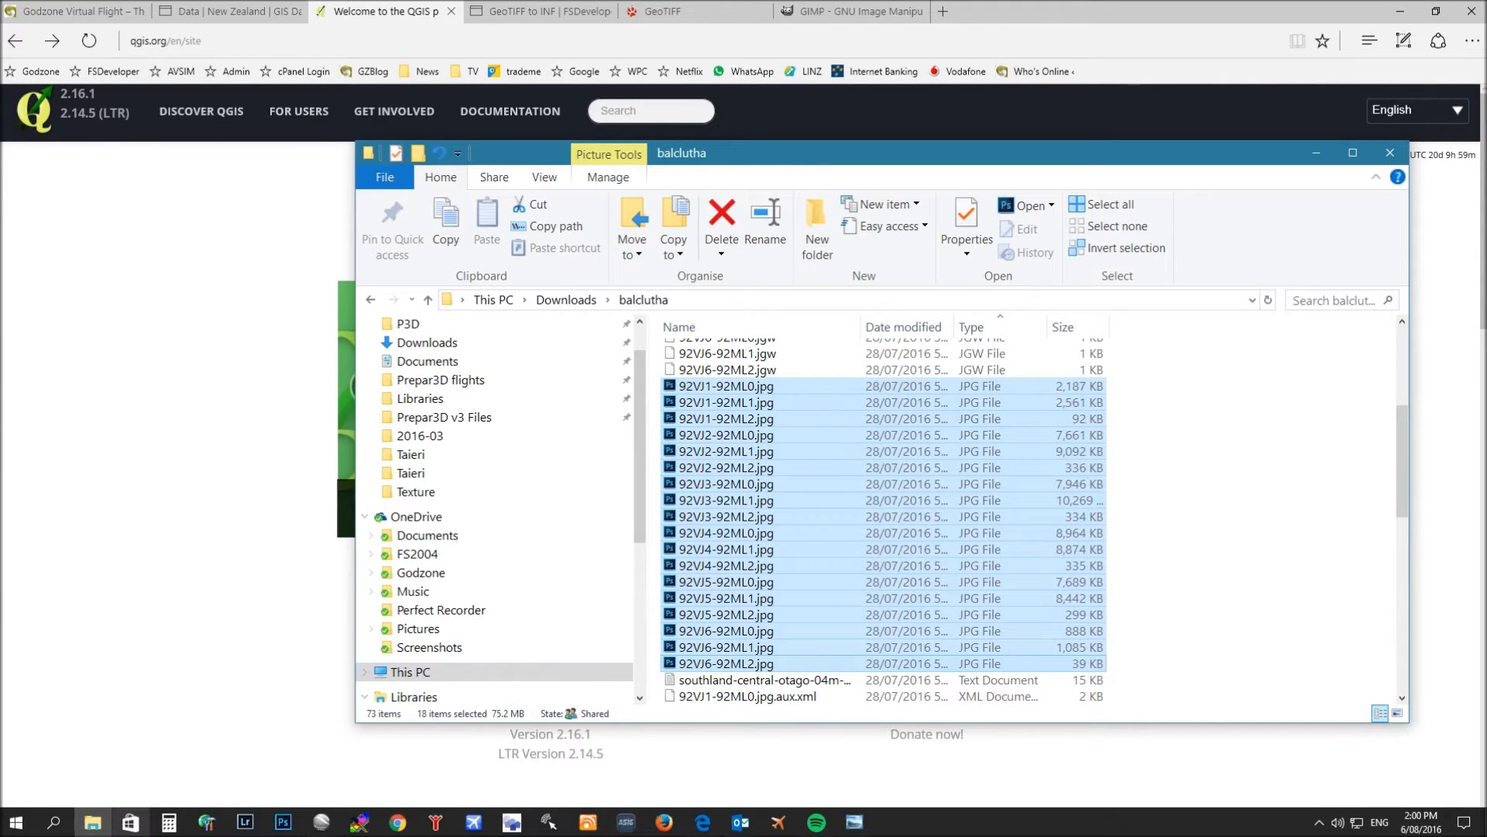
Step: Launch QGIS Desktop 2.14.3 from the QGIS Essen program group, switch to it and dismiss the startup tips
{"action": "mouse_move", "coordinate": [552, 820]}
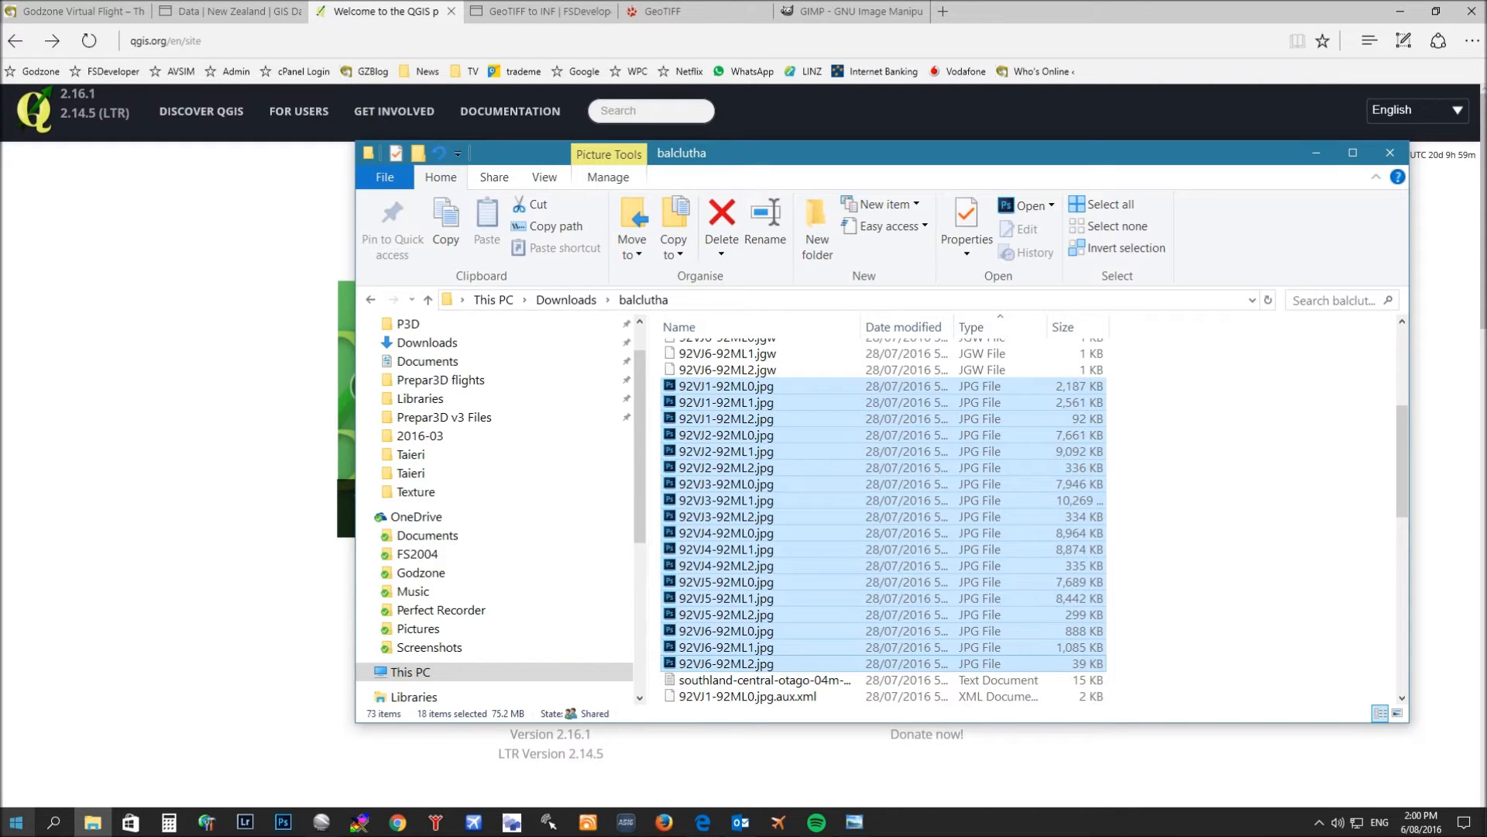
{"action": "left_click", "coordinate": [15, 821]}
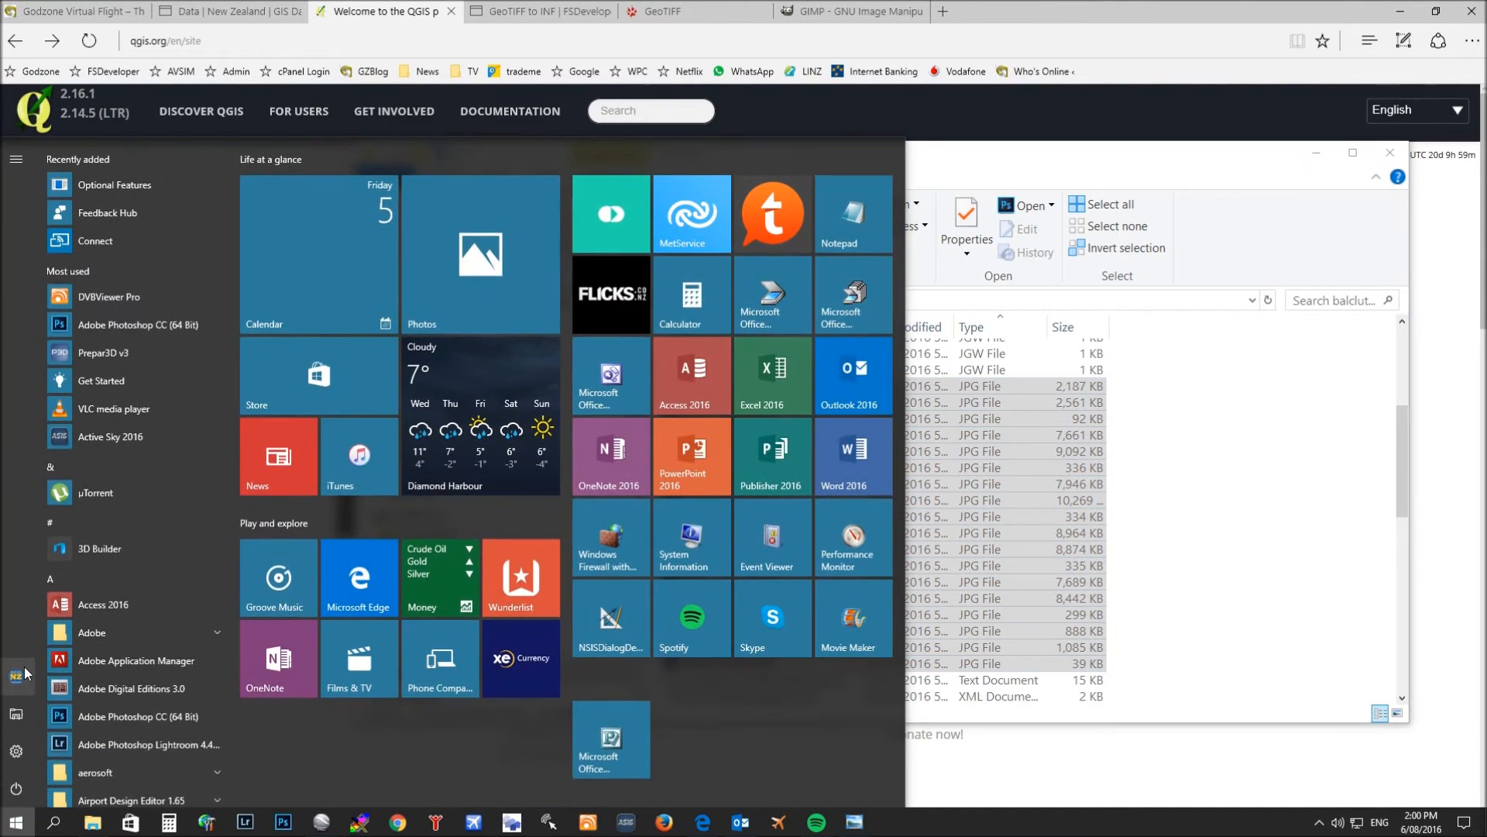
{"action": "left_click", "coordinate": [54, 579]}
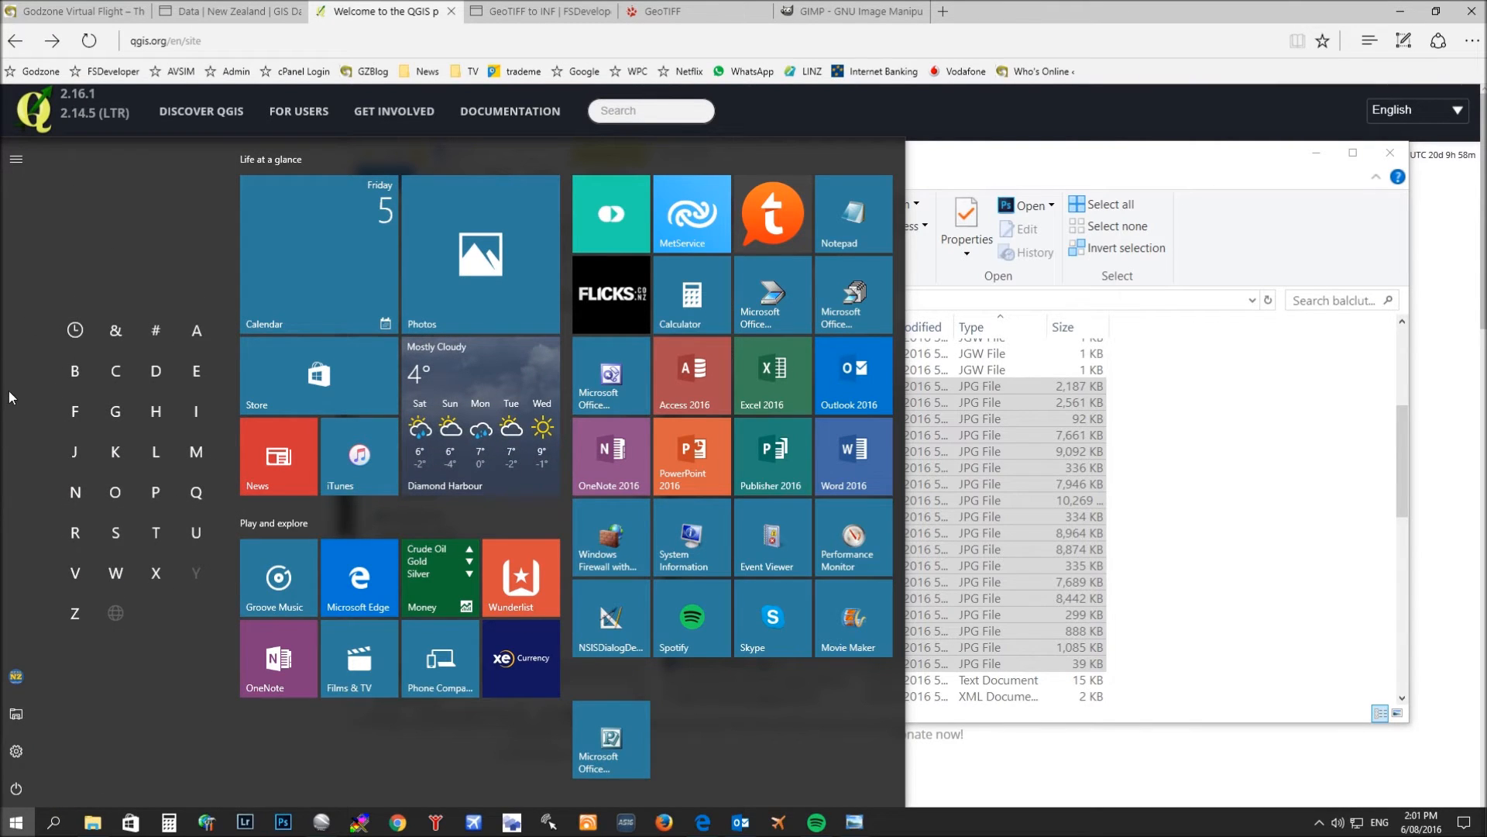
{"action": "left_click", "coordinate": [194, 489]}
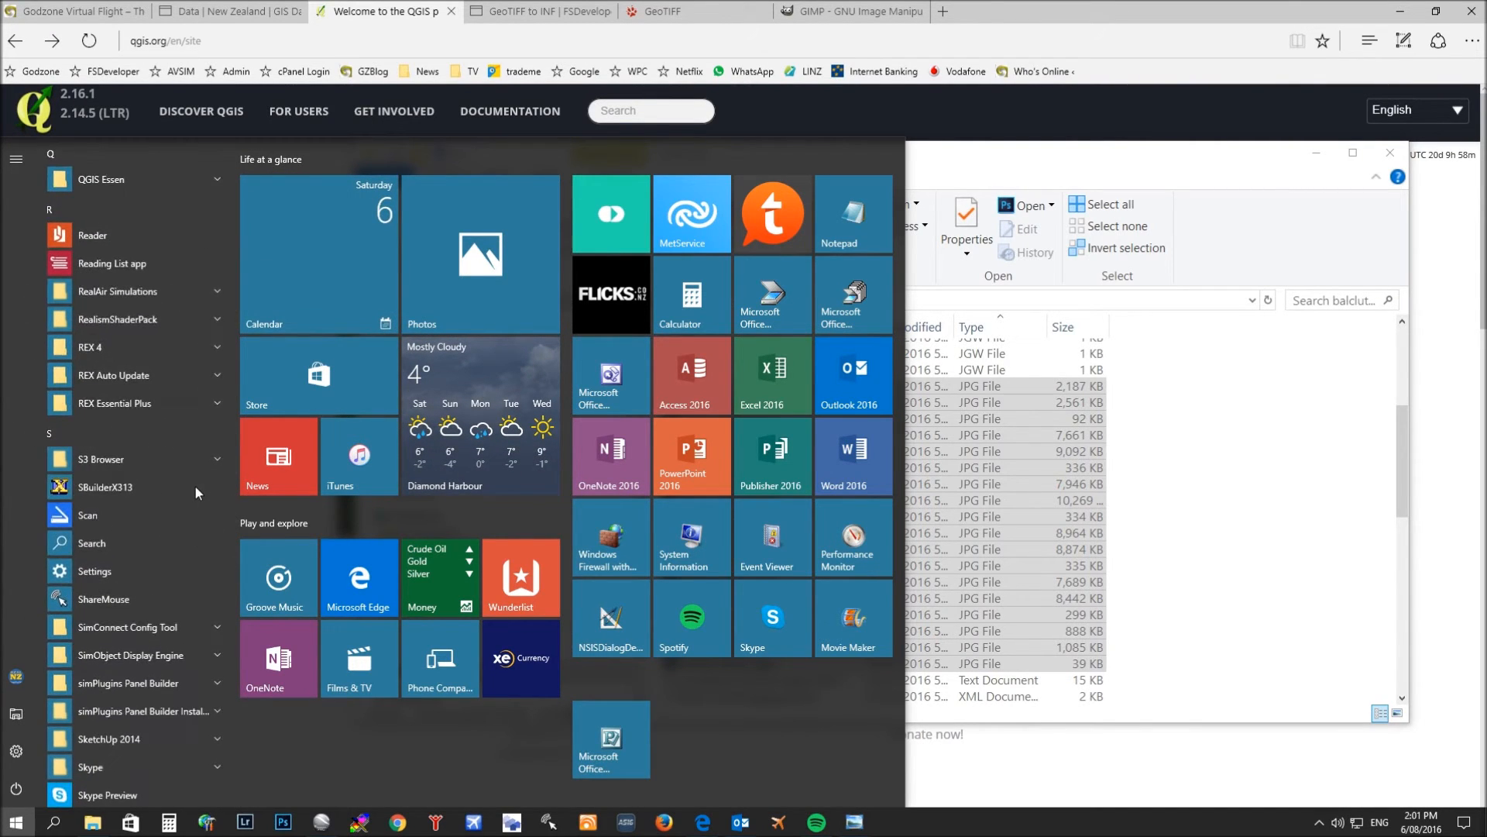
{"action": "left_click", "coordinate": [122, 179]}
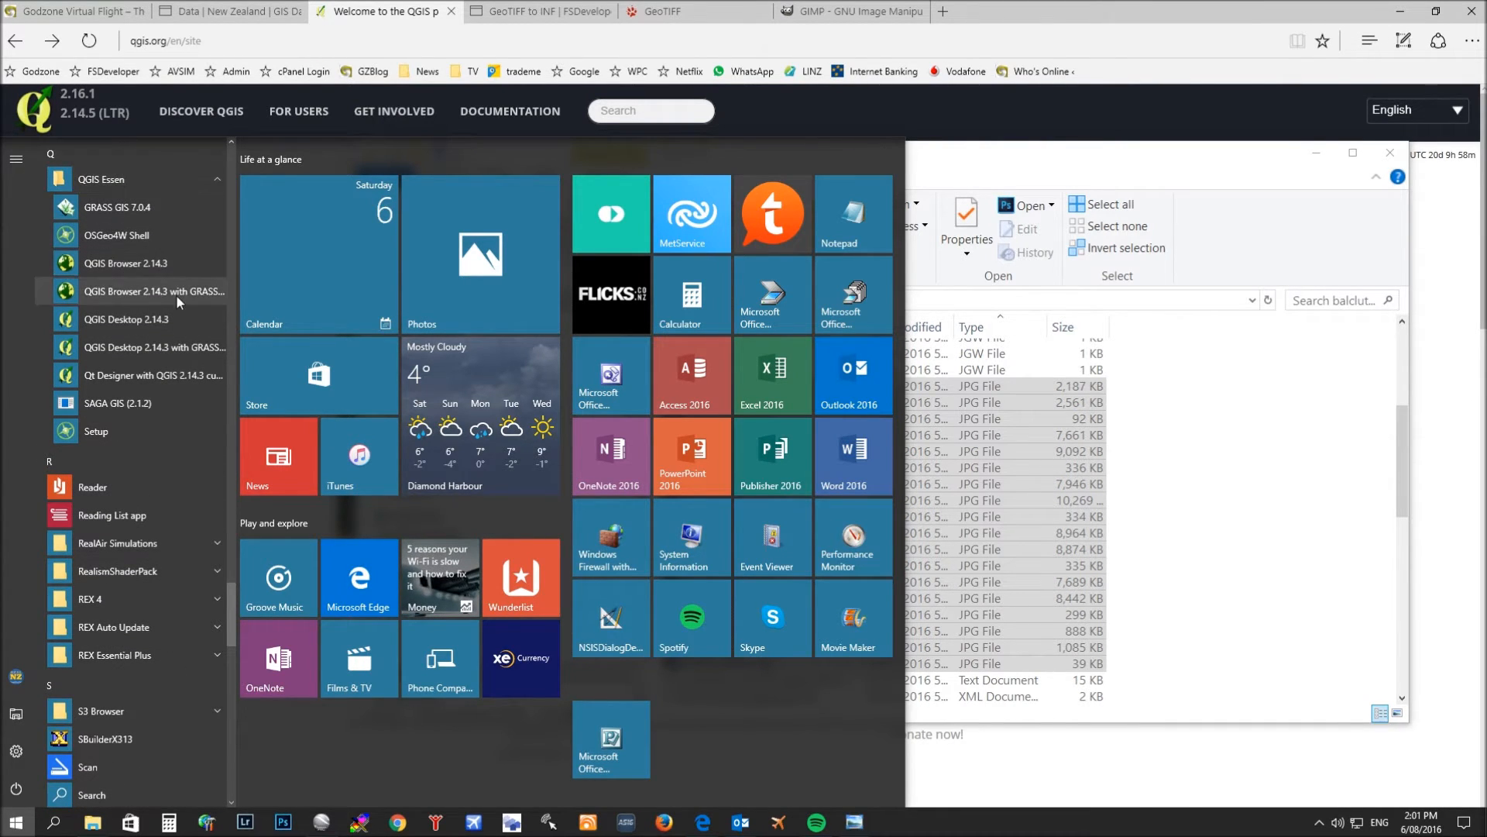
{"action": "left_click", "coordinate": [148, 331]}
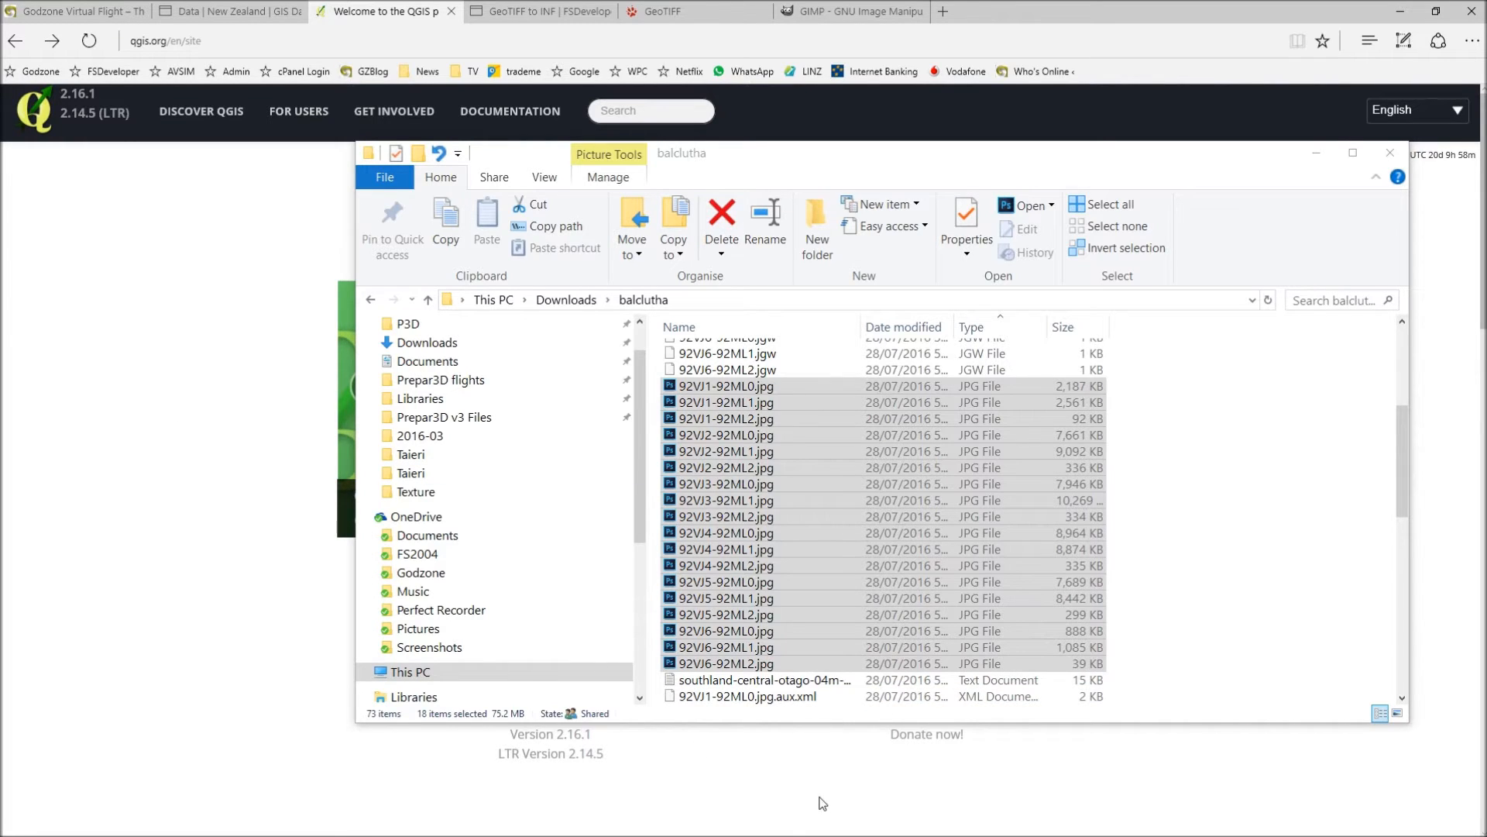
{"action": "mouse_move", "coordinate": [824, 833]}
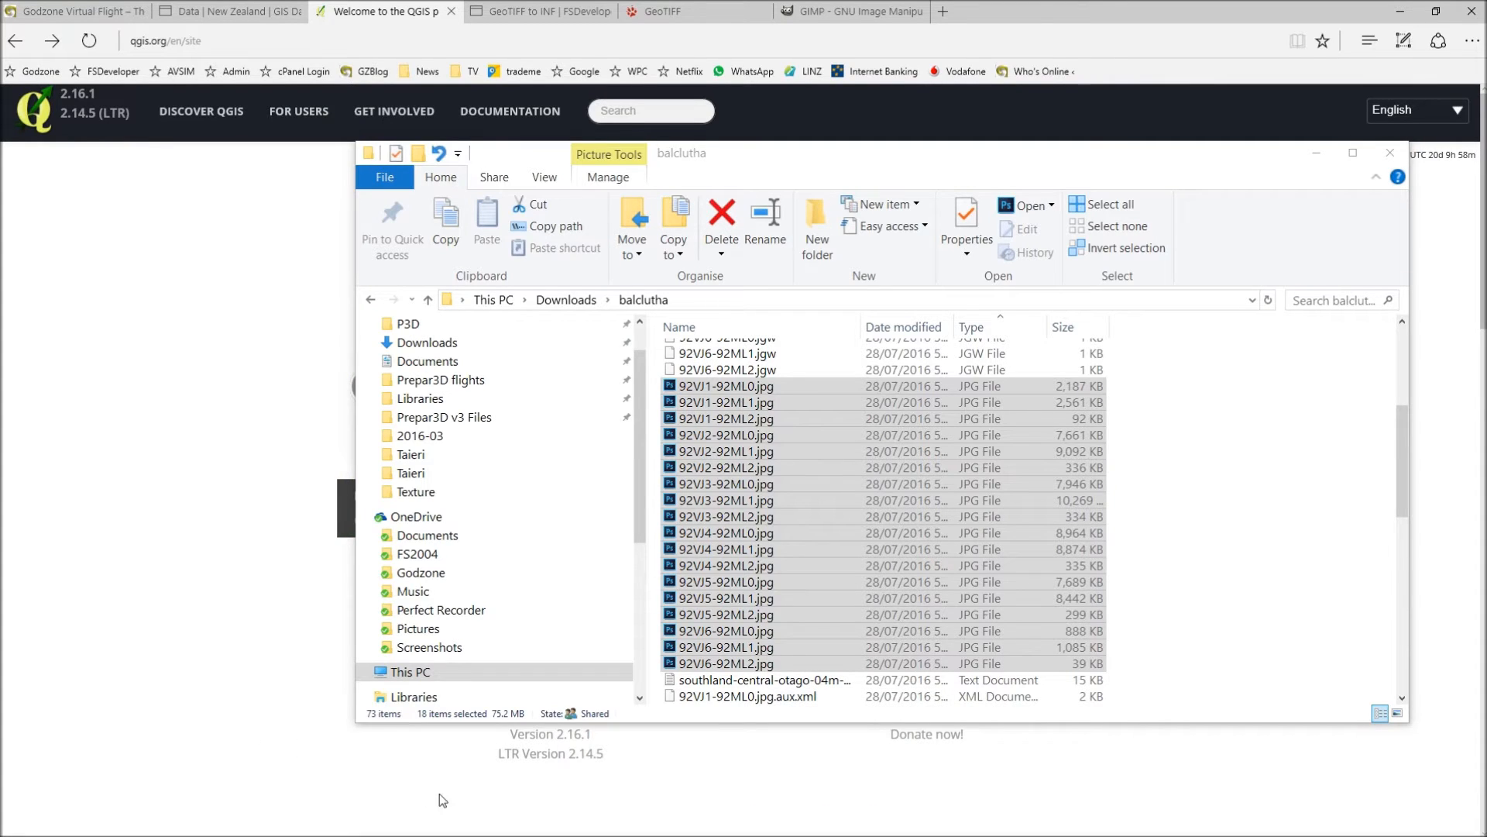
{"action": "mouse_move", "coordinate": [625, 835]}
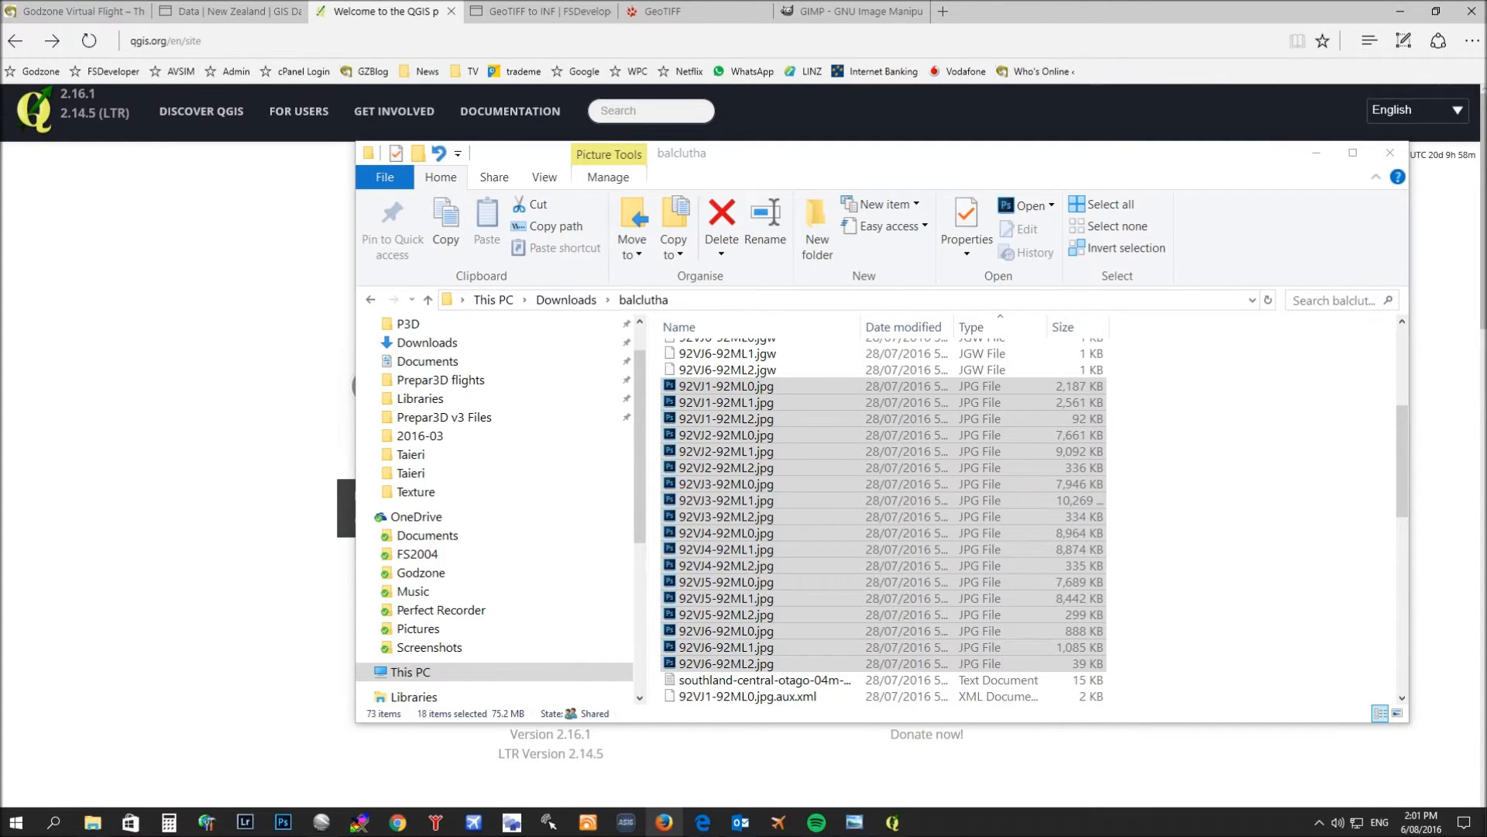
{"action": "left_click", "coordinate": [893, 823]}
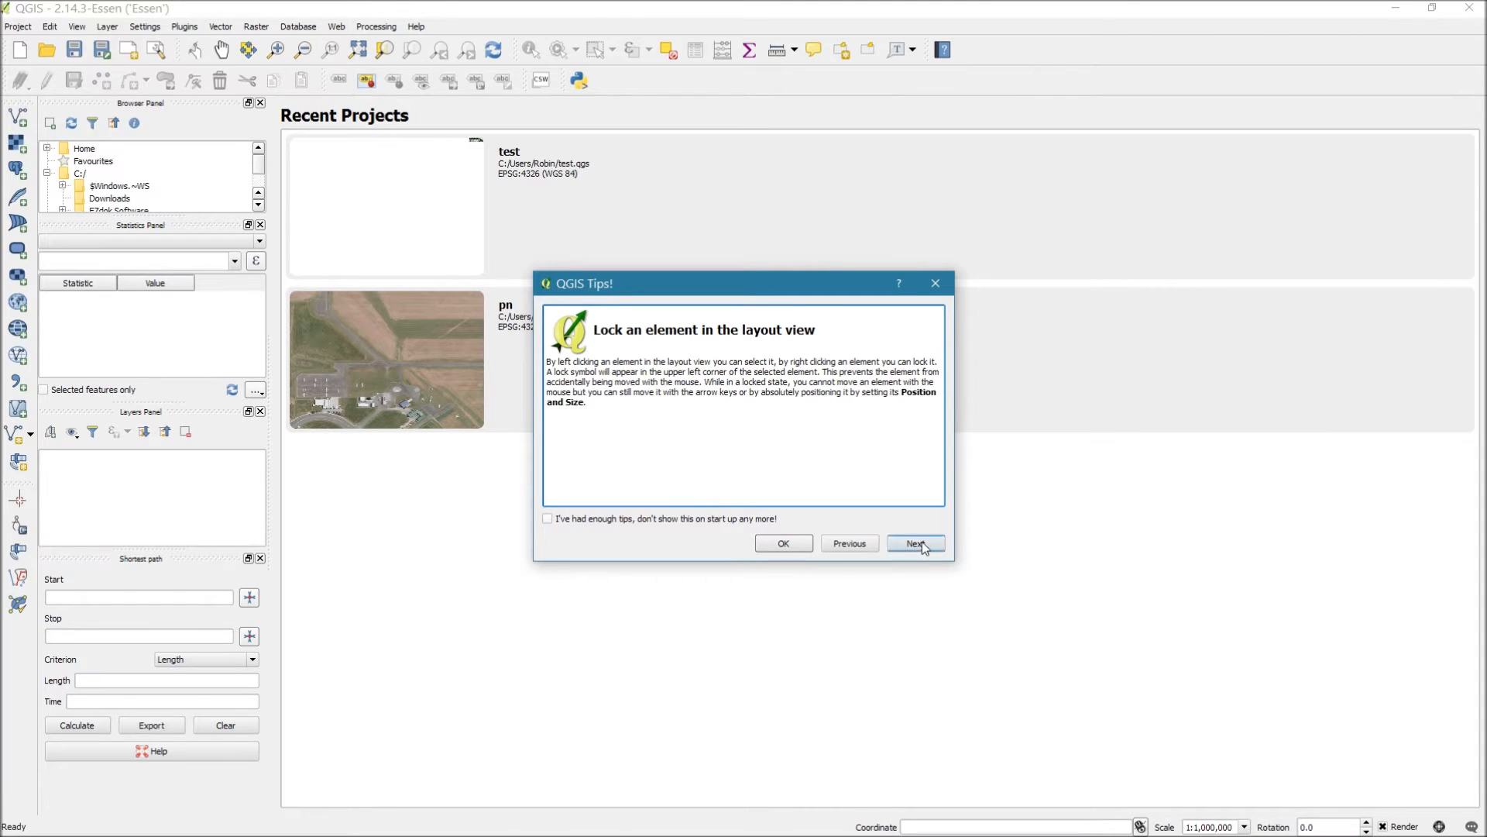
{"action": "left_click", "coordinate": [766, 543]}
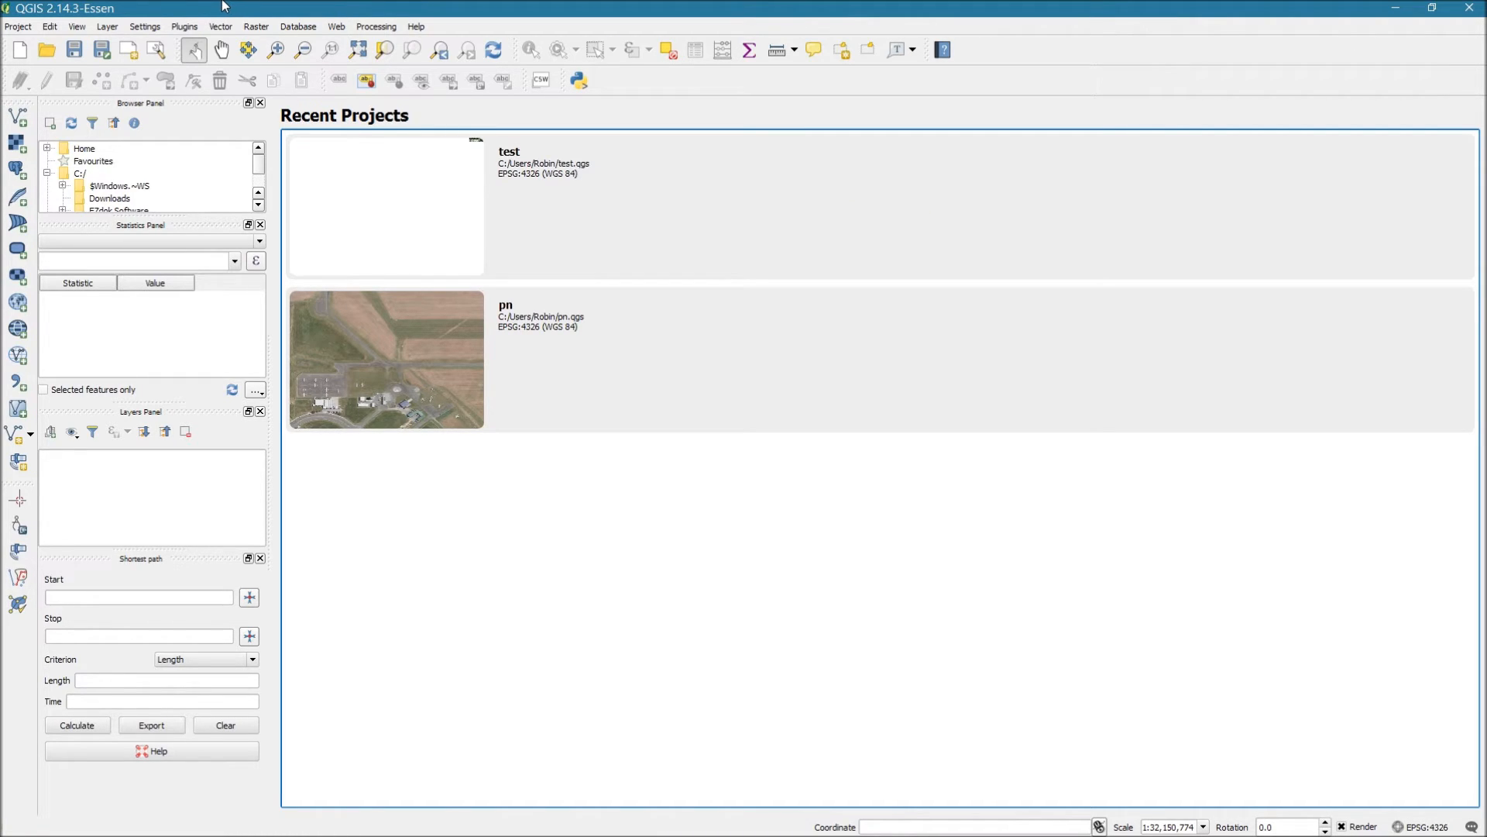
Step: Start a raster Merge that takes an input directory instead of files, using the balclutha folder in Downloads
{"action": "left_click", "coordinate": [264, 31]}
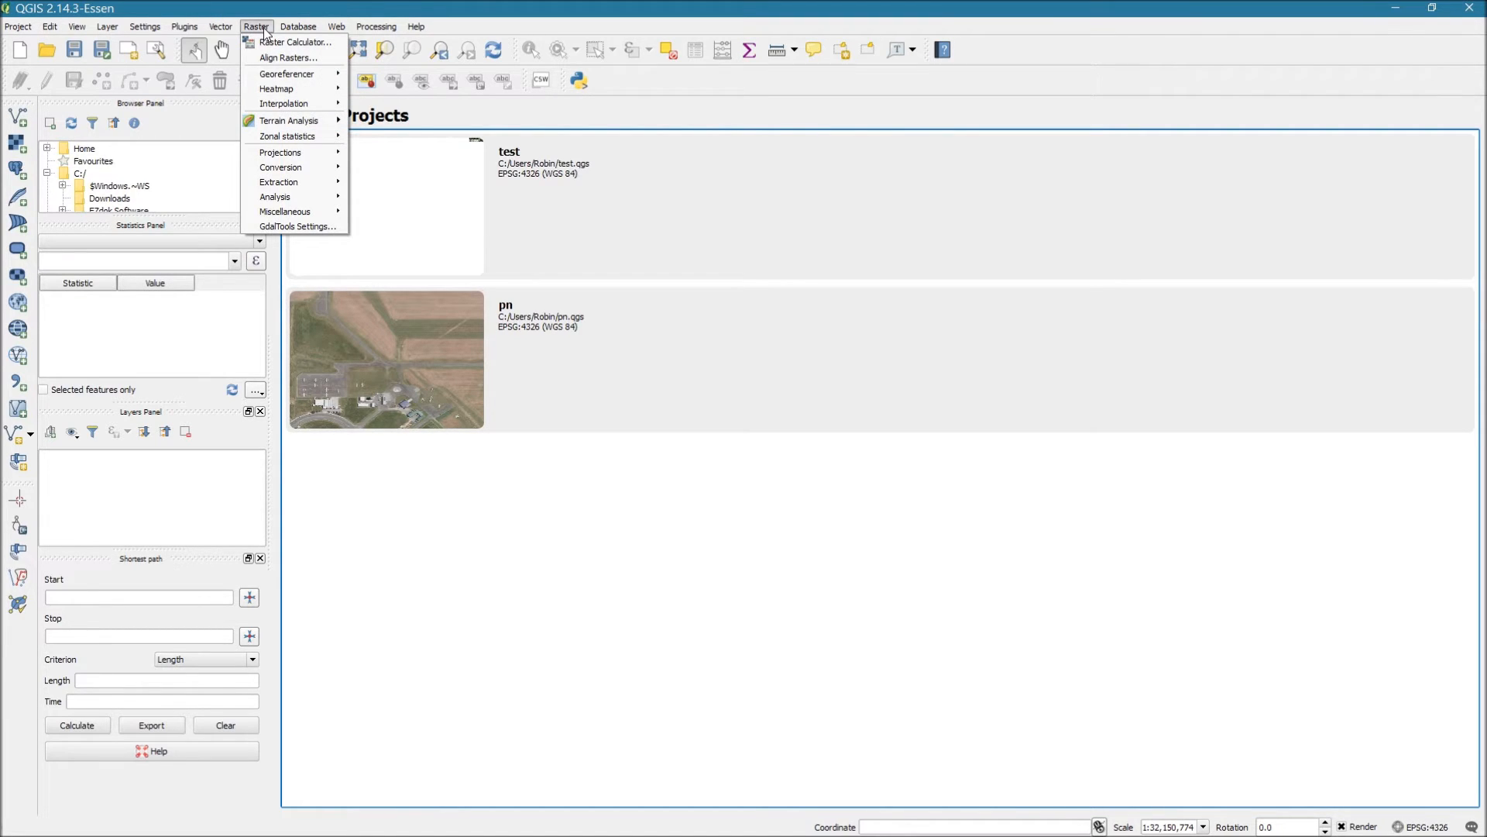
{"action": "mouse_move", "coordinate": [285, 217]}
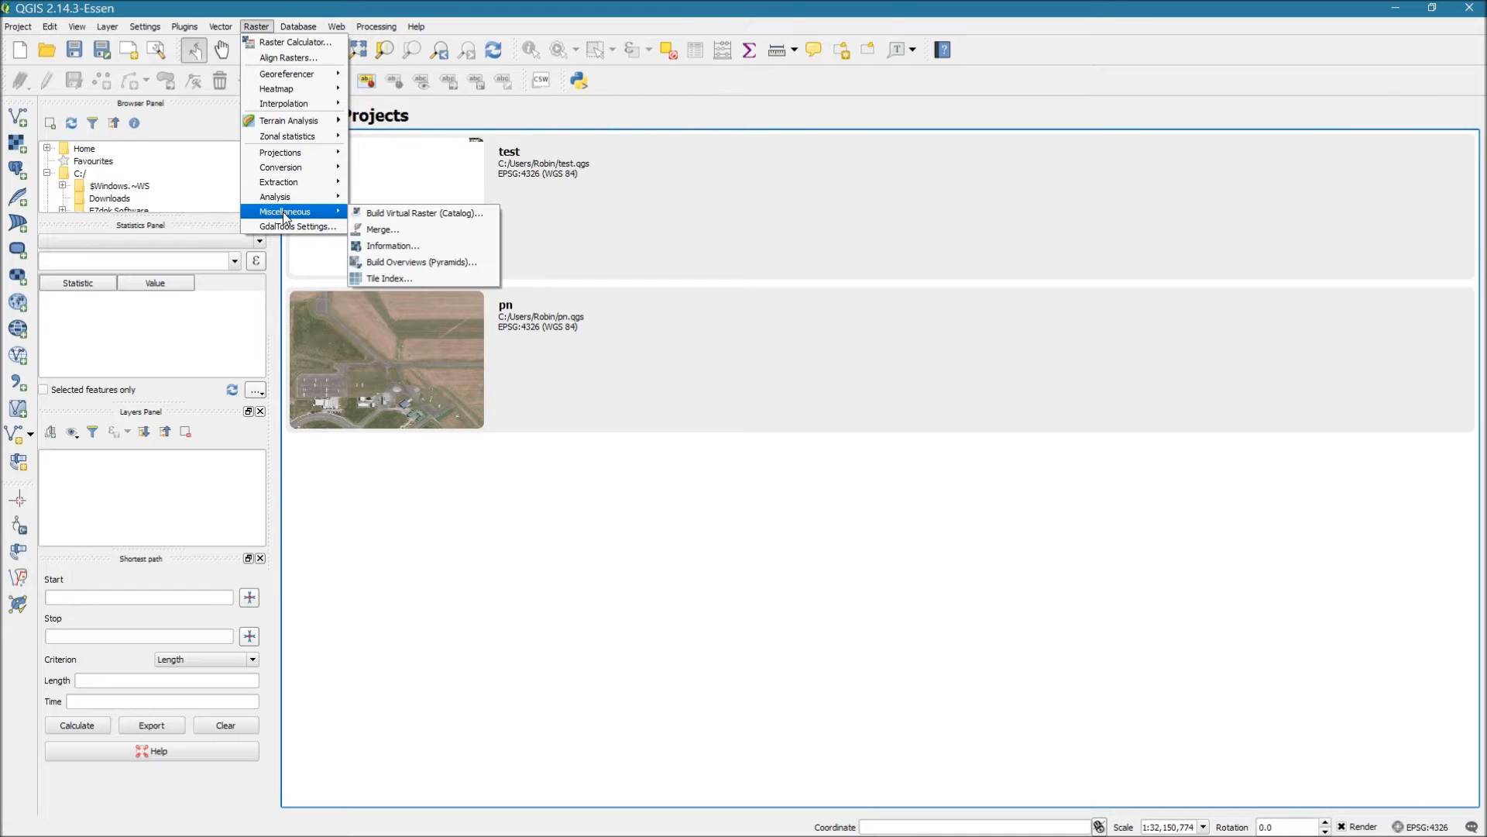
{"action": "left_click", "coordinate": [399, 233]}
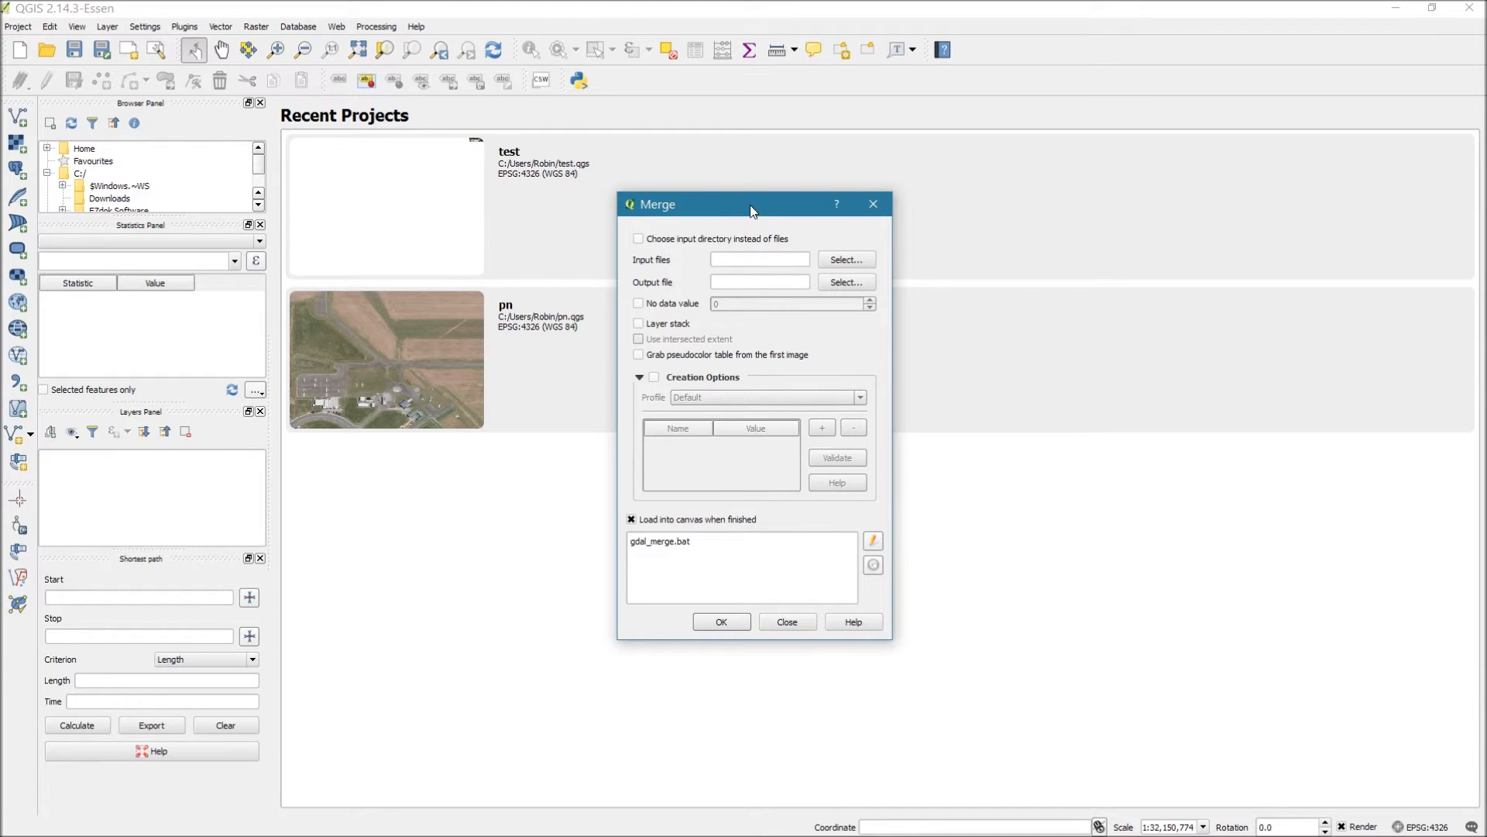
{"action": "left_click_drag", "start_coordinate": [753, 211], "coordinate": [844, 239]}
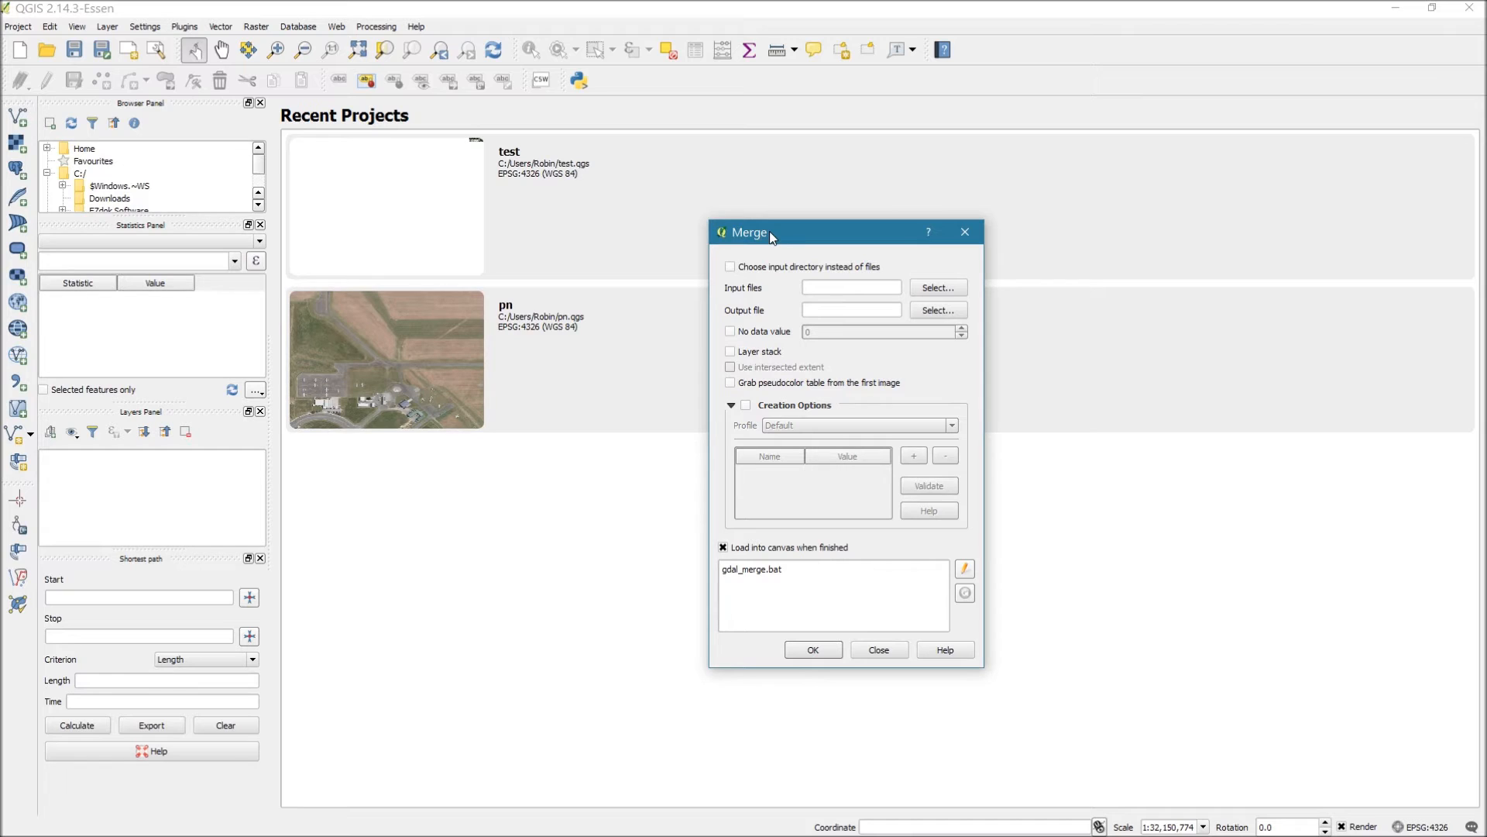
{"action": "left_click_drag", "start_coordinate": [820, 234], "coordinate": [821, 241]}
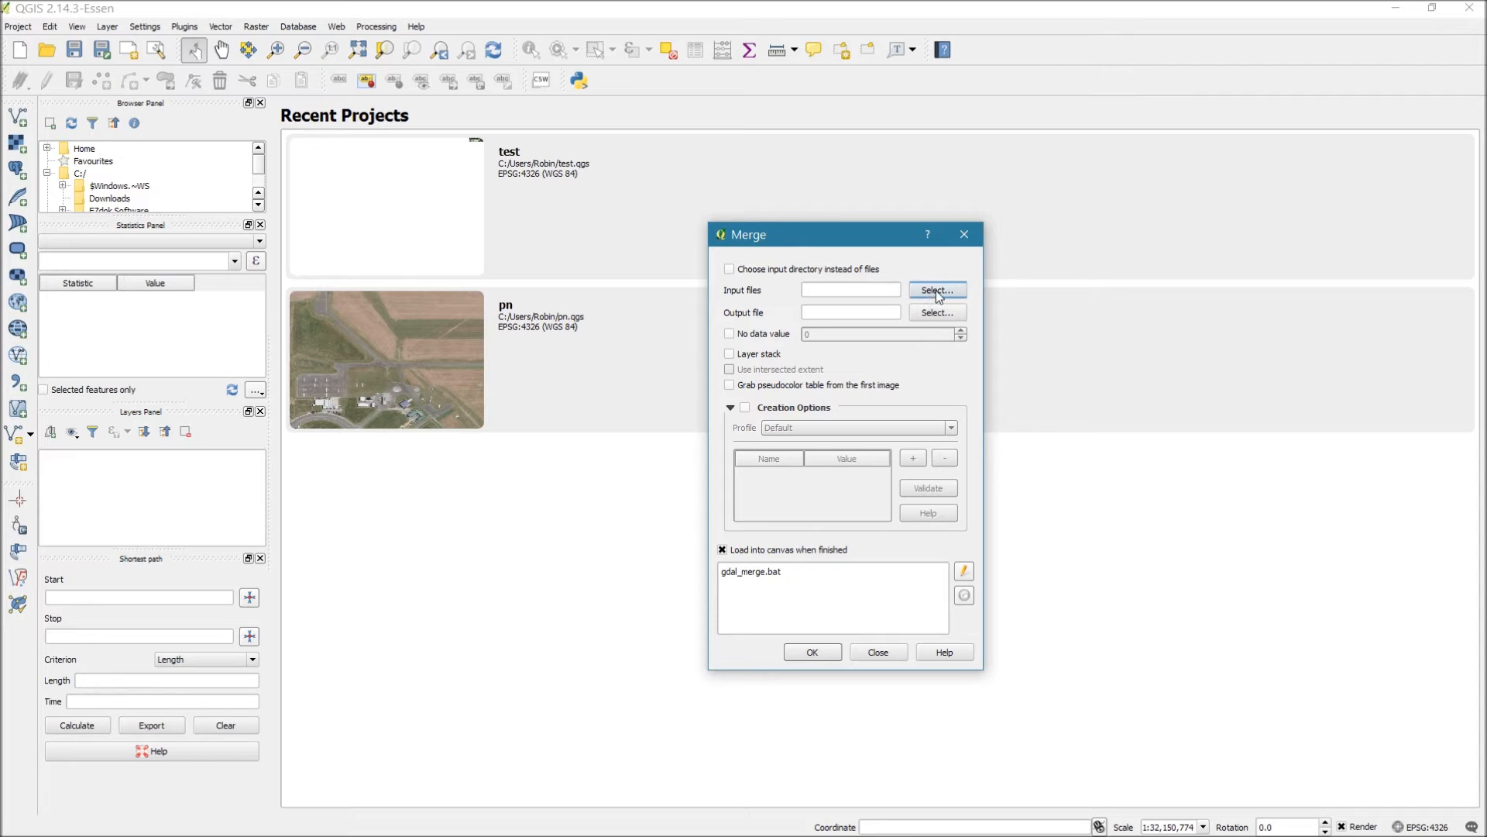
{"action": "left_click_drag", "start_coordinate": [832, 234], "coordinate": [898, 250]}
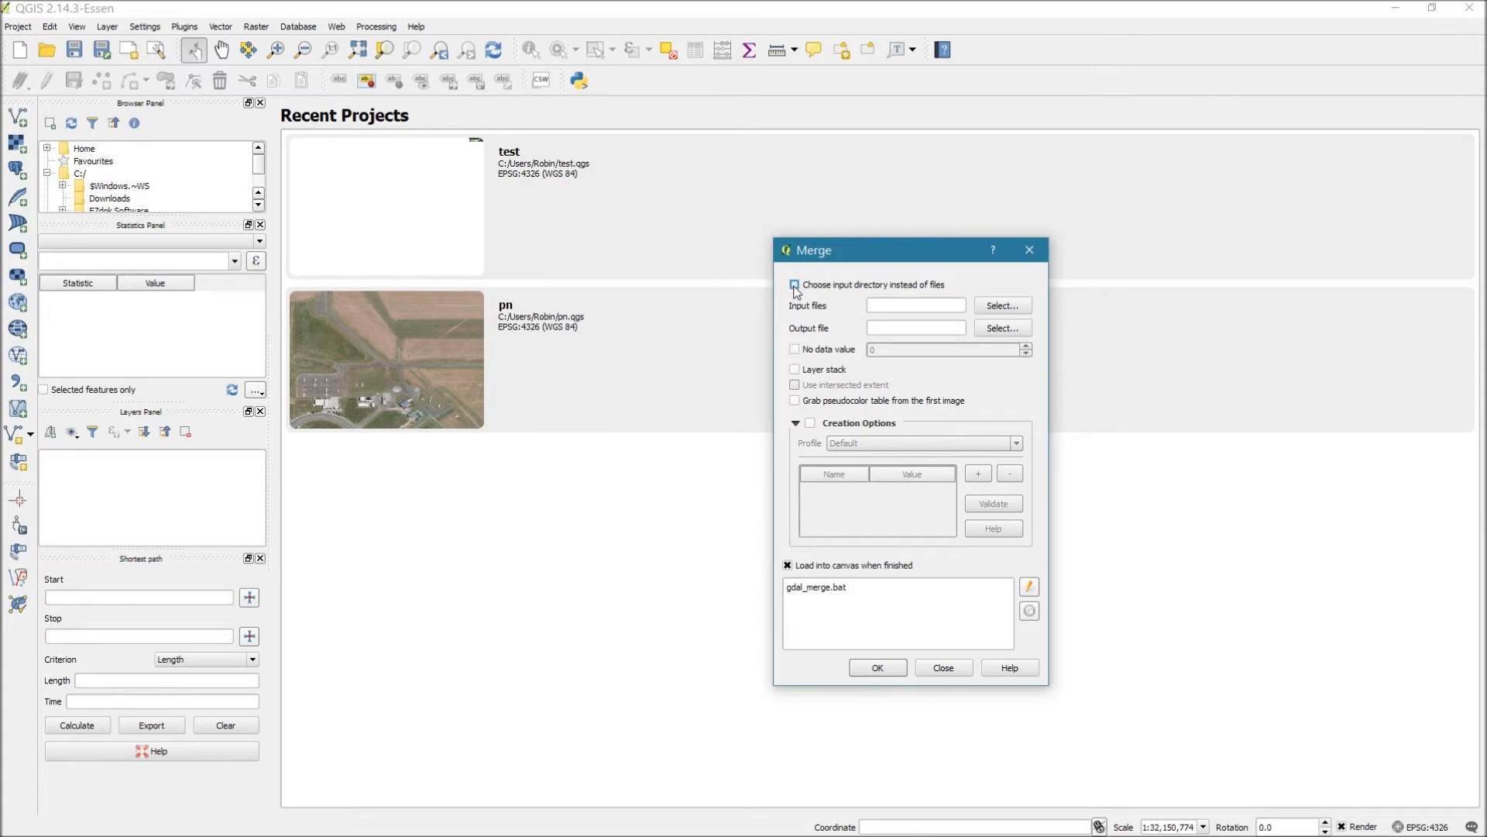
{"action": "left_click", "coordinate": [795, 286]}
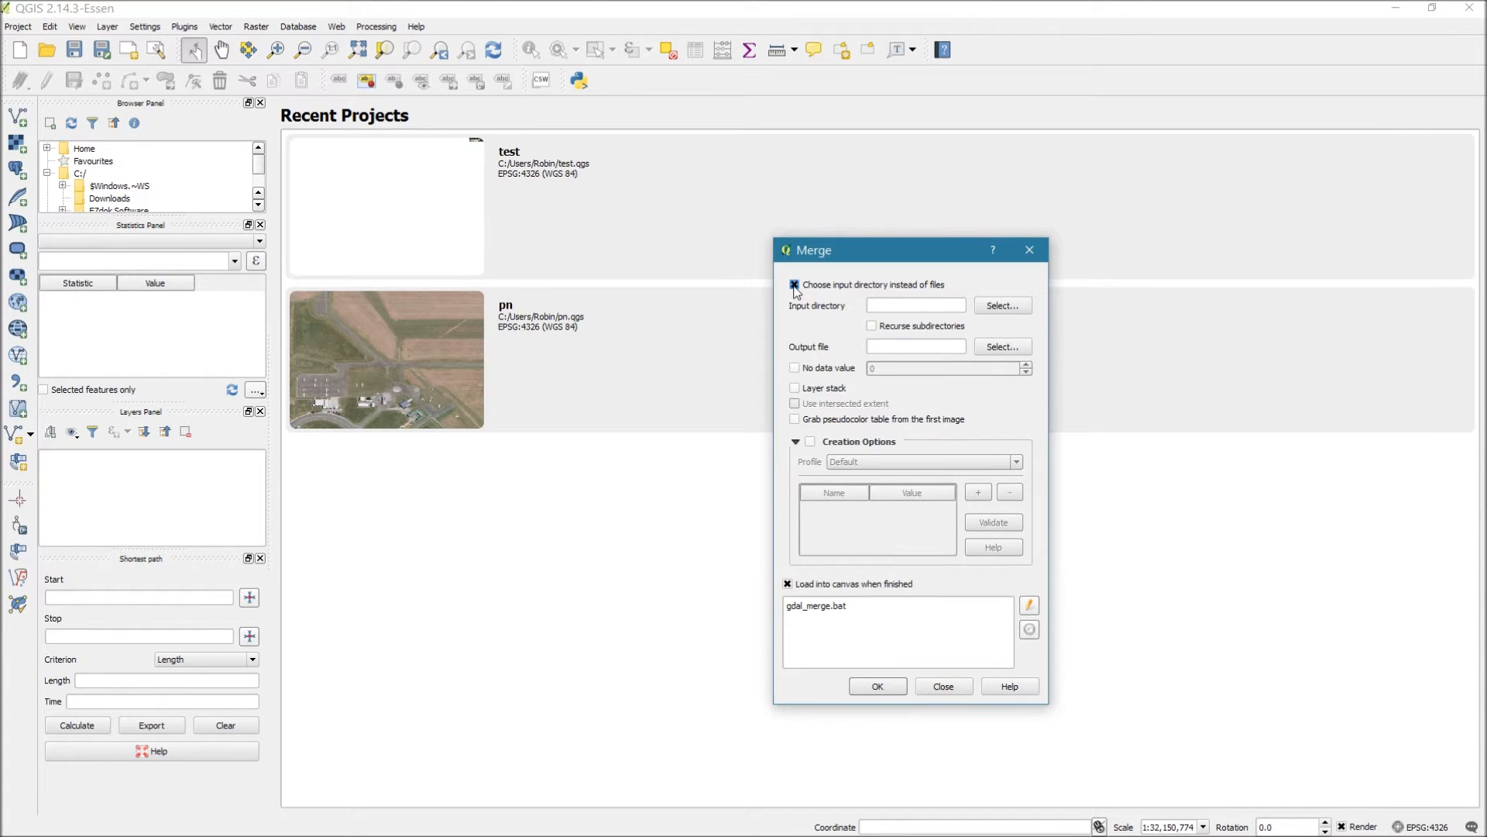
{"action": "left_click", "coordinate": [1004, 306]}
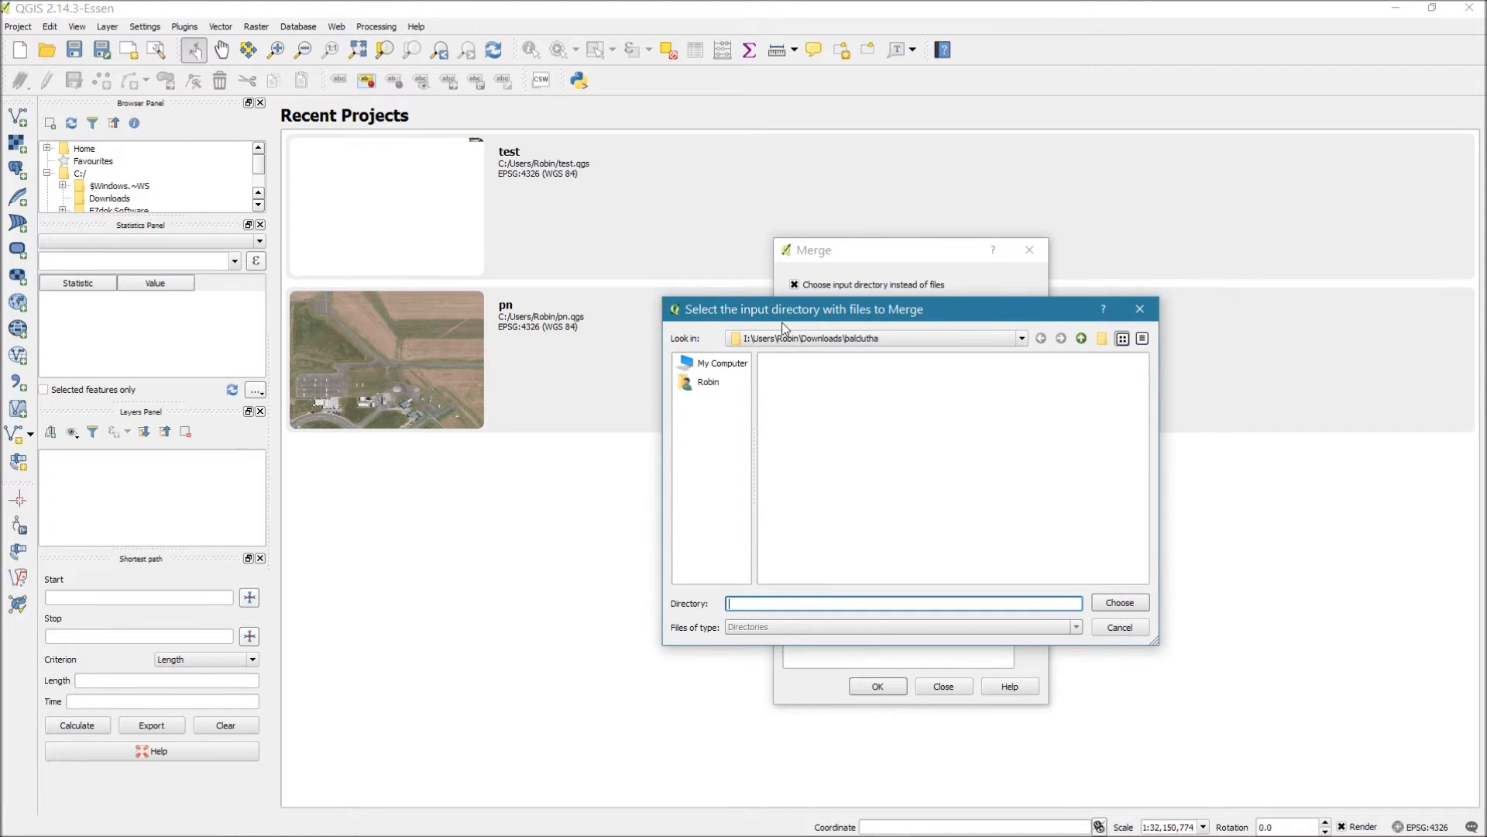
{"action": "left_click", "coordinate": [1121, 601]}
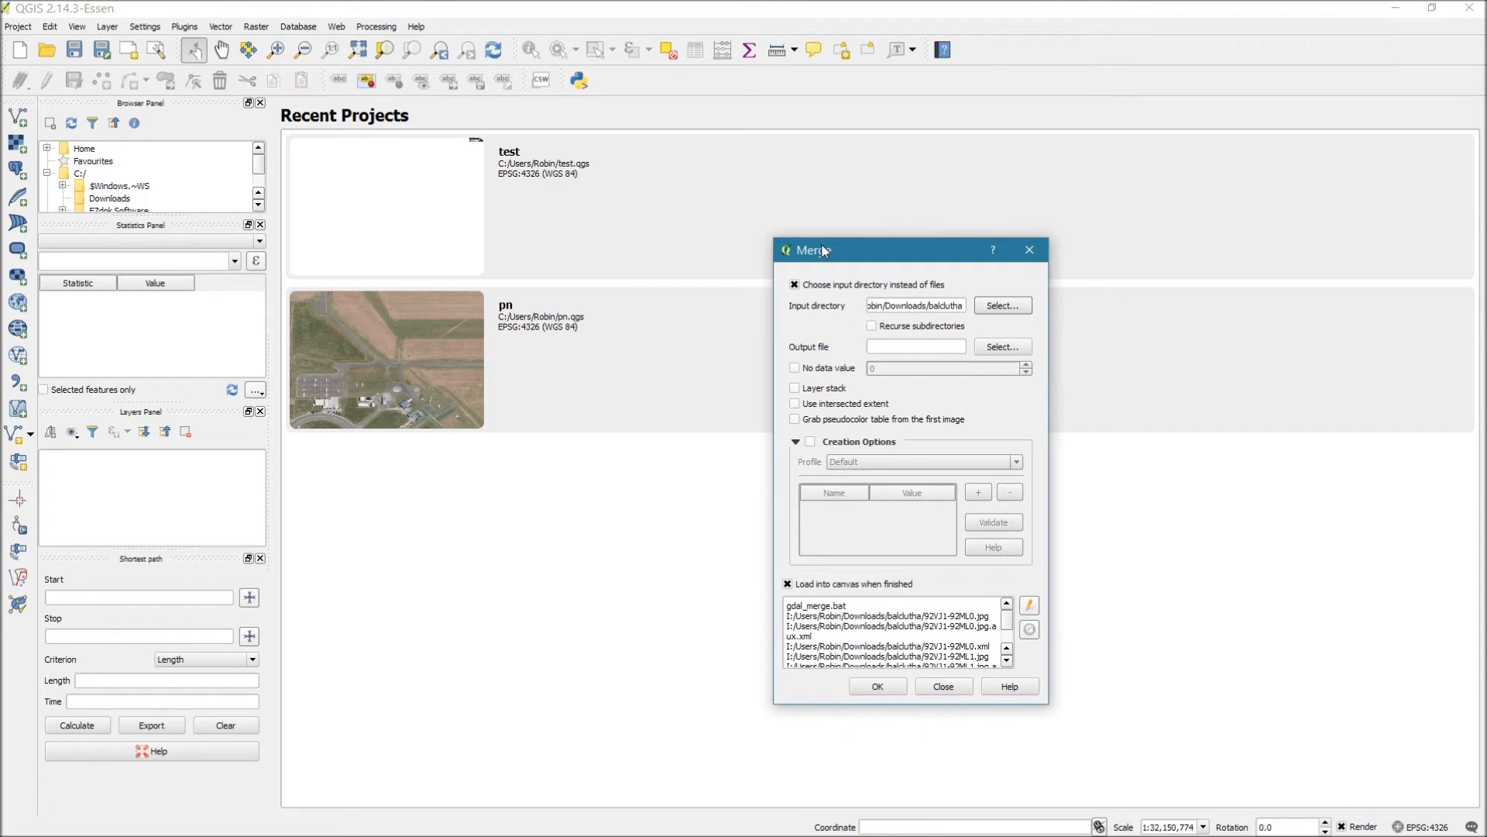
Step: Set the merge output to a GeoTIFF file named balclutha in the balclutha downloads folder
{"action": "left_click_drag", "start_coordinate": [825, 250], "coordinate": [790, 236]}
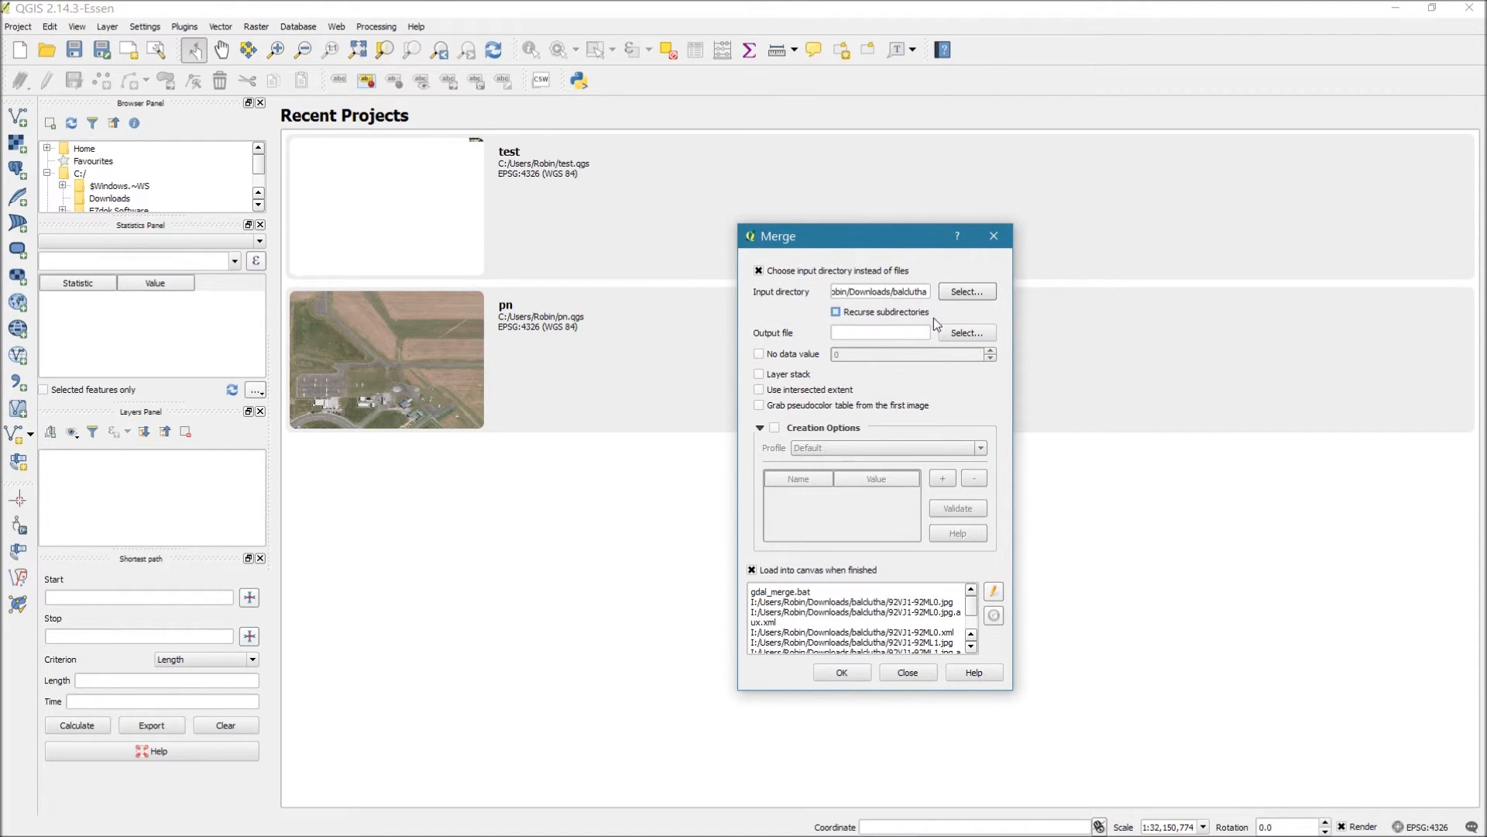
{"action": "left_click", "coordinate": [962, 332]}
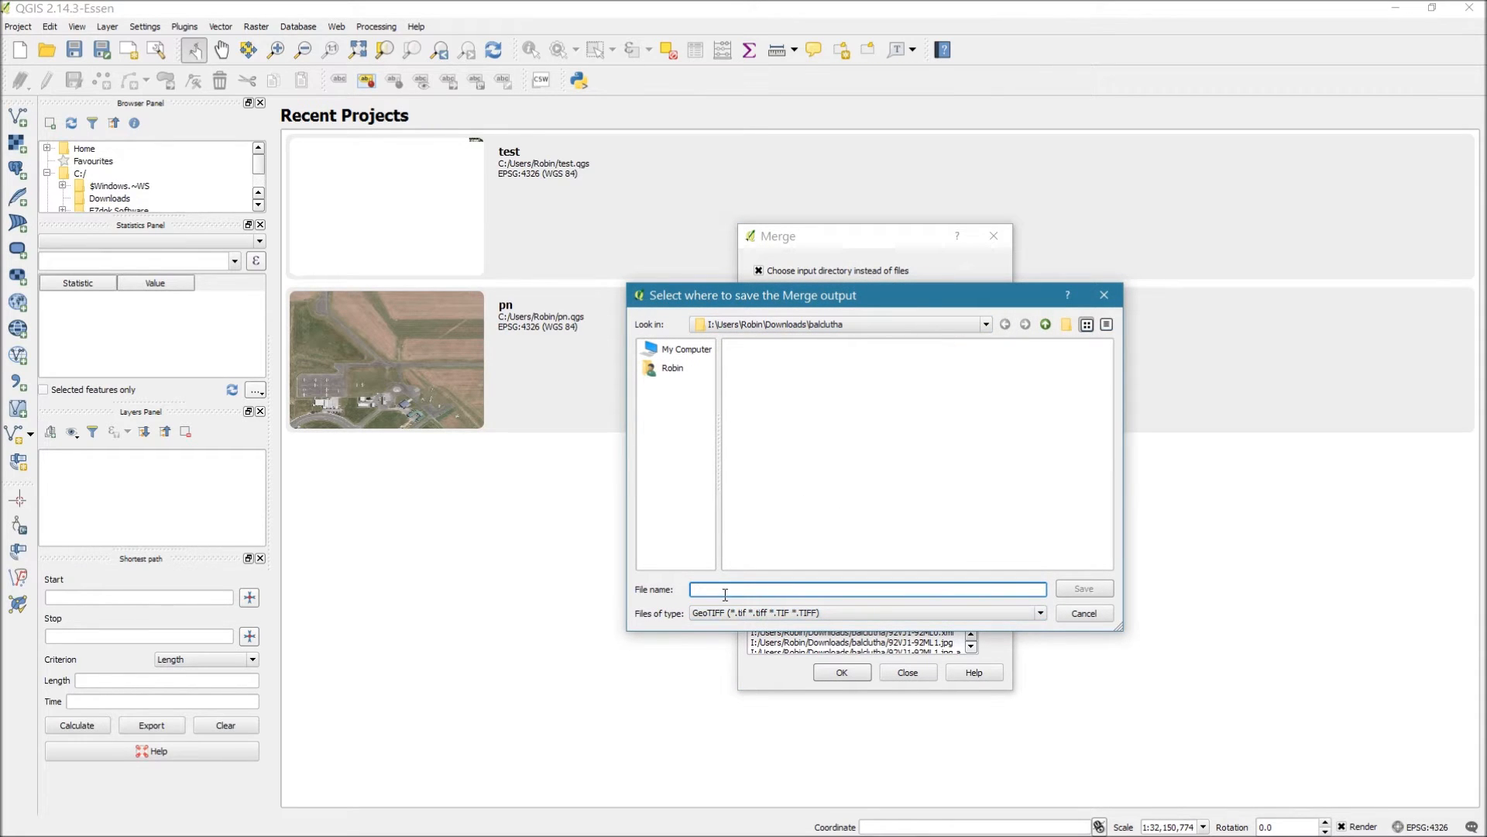
{"action": "type", "text": "balclutha"}
{"action": "left_click", "coordinate": [1083, 592]}
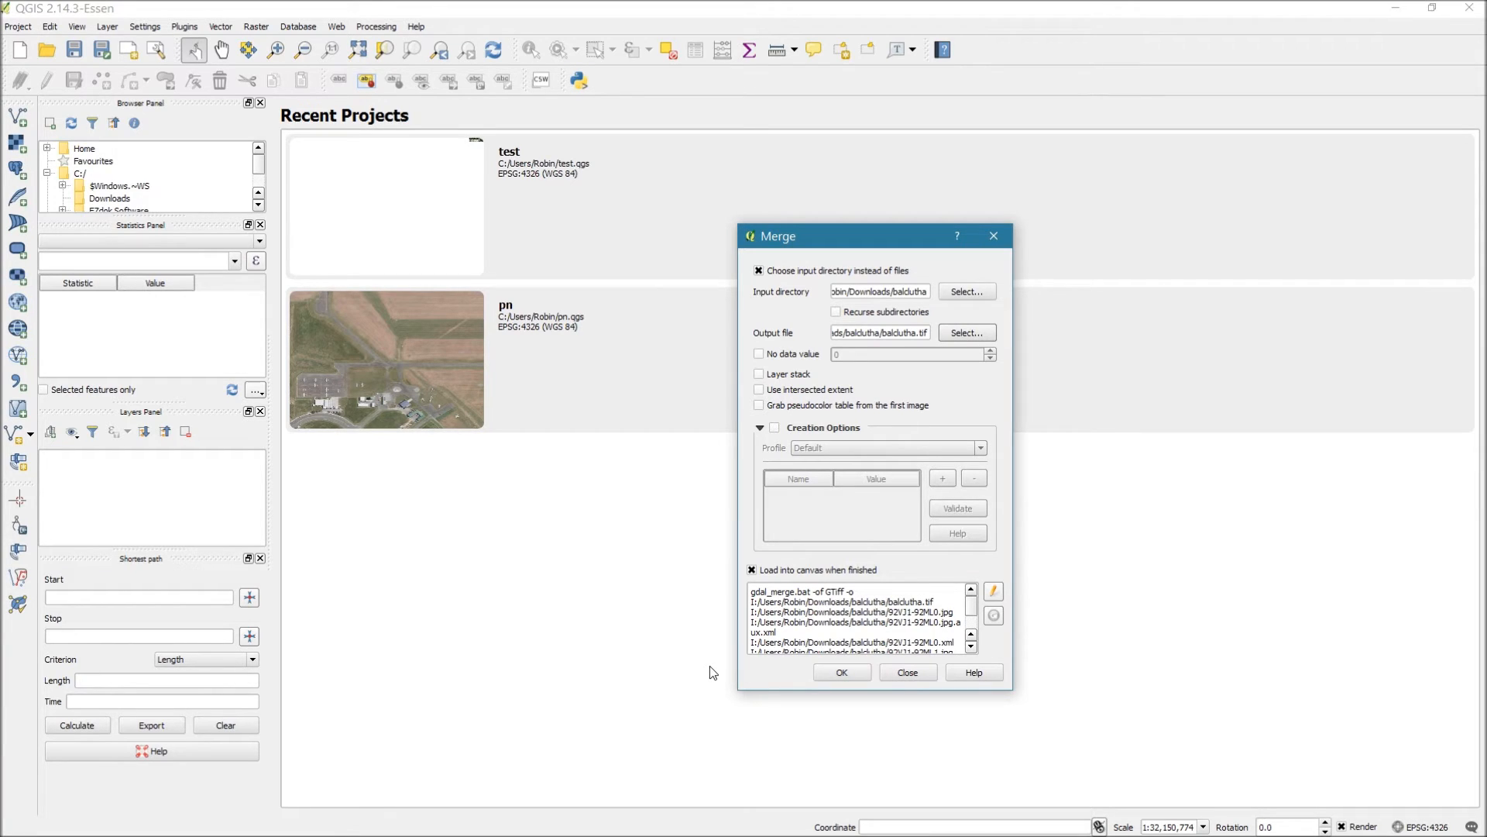
Step: Run the merge with the result loaded into the canvas, dismiss its messages and close the Merge tool
{"action": "left_click", "coordinate": [848, 671]}
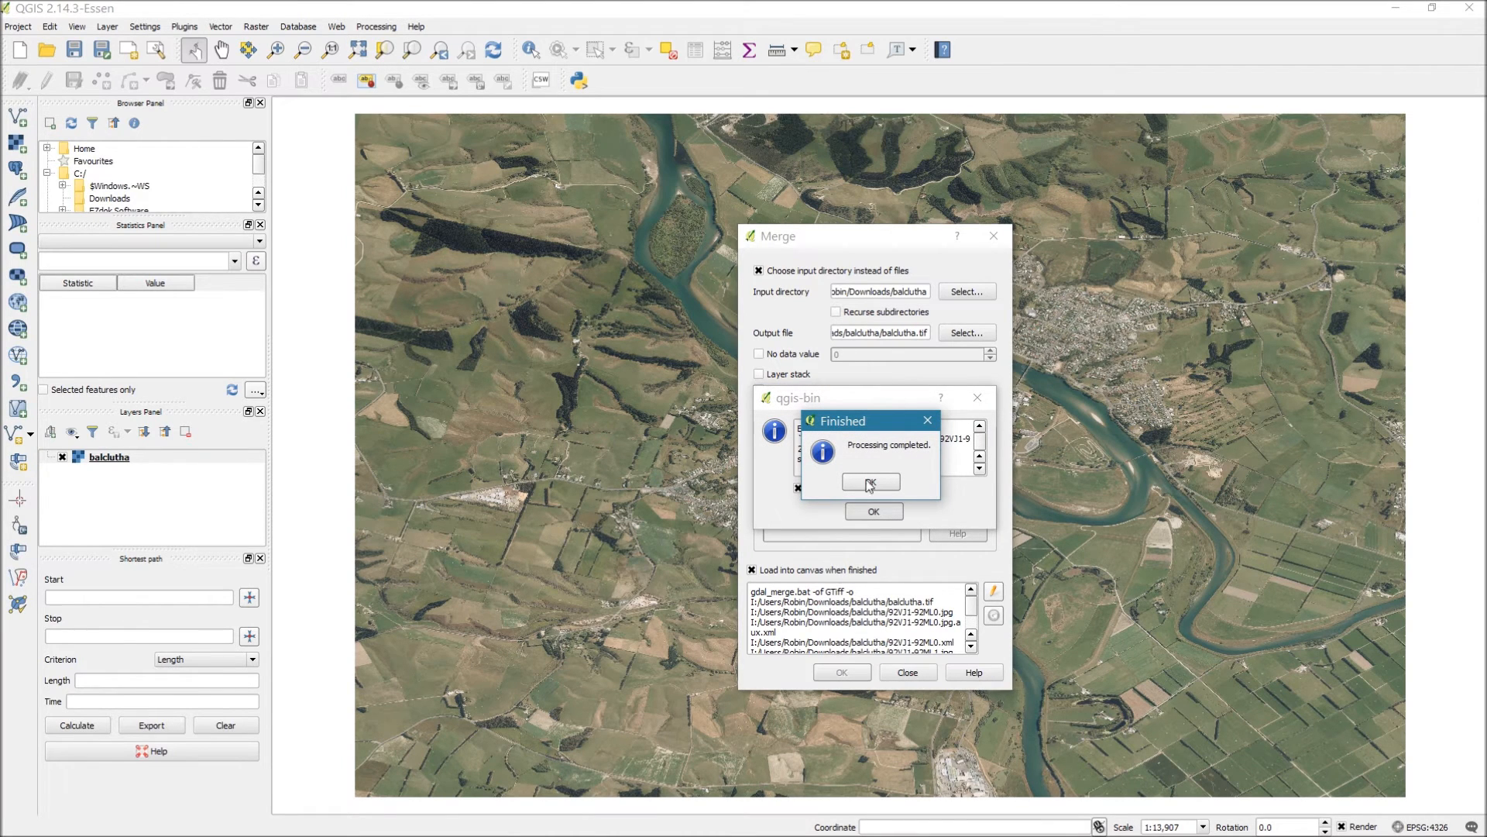
{"action": "key", "text": "Return"}
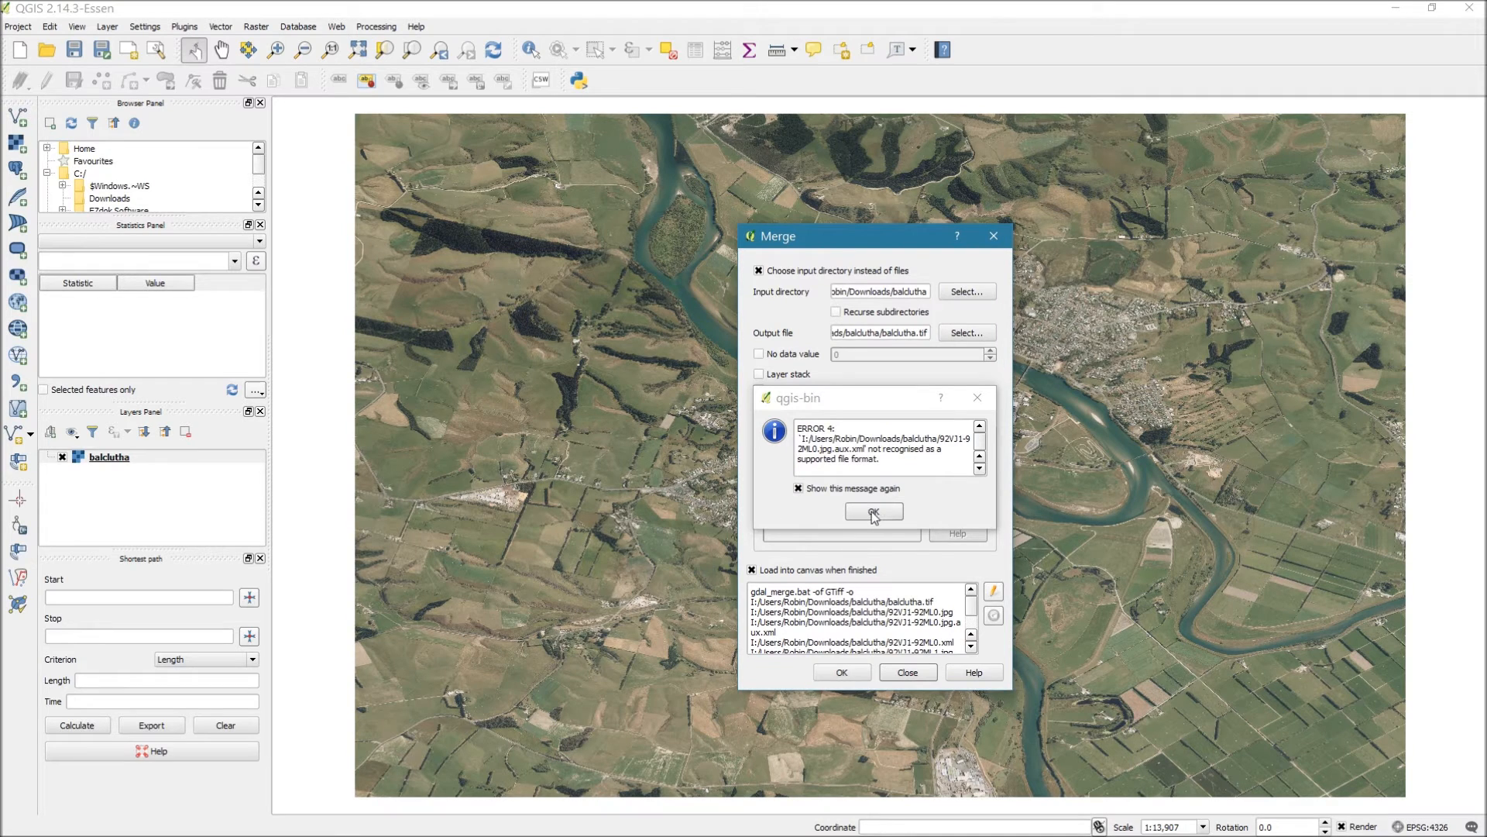
{"action": "left_click", "coordinate": [874, 512]}
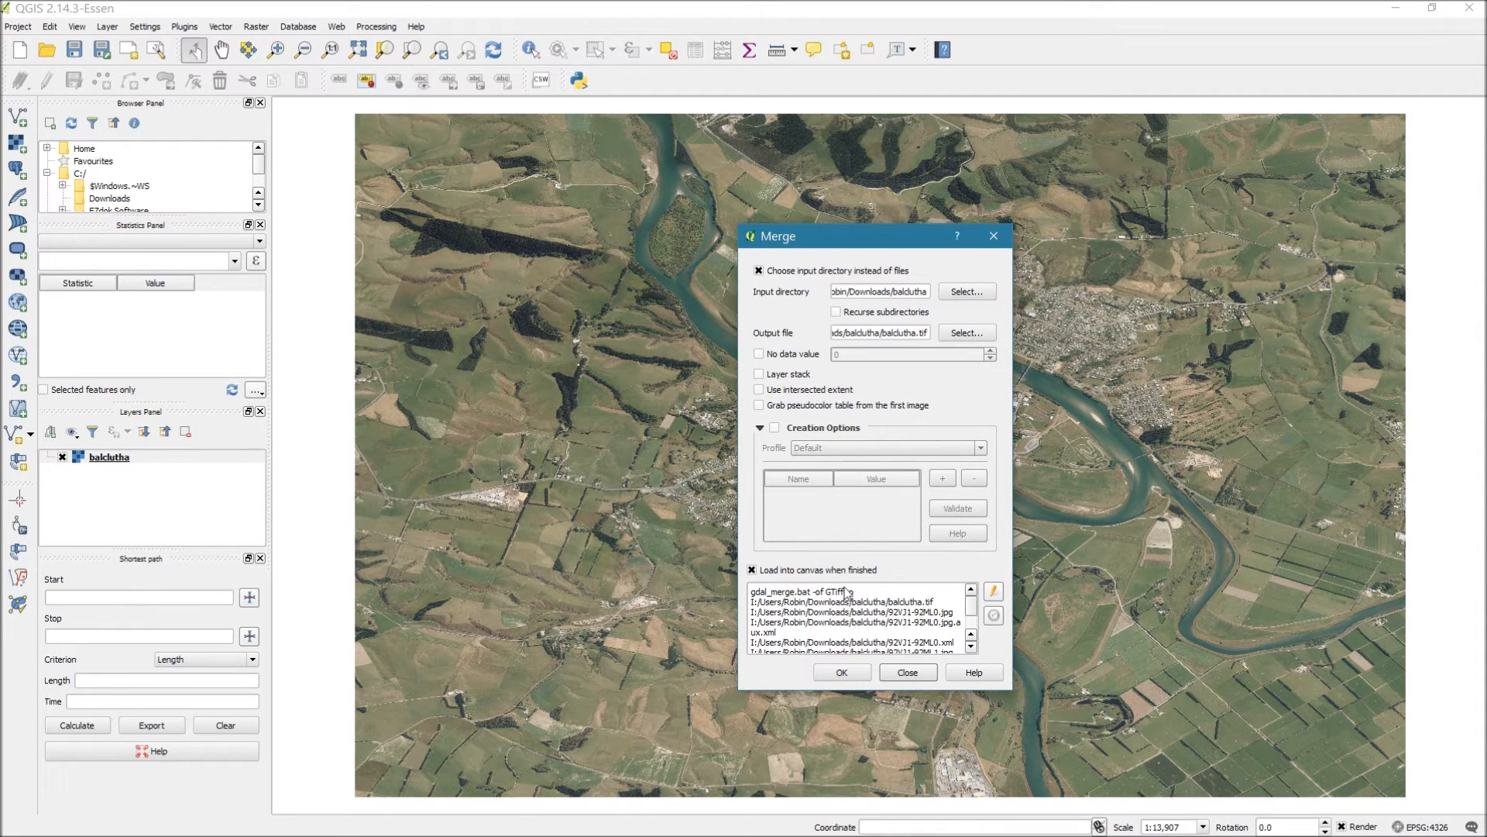
{"action": "left_click", "coordinate": [908, 672]}
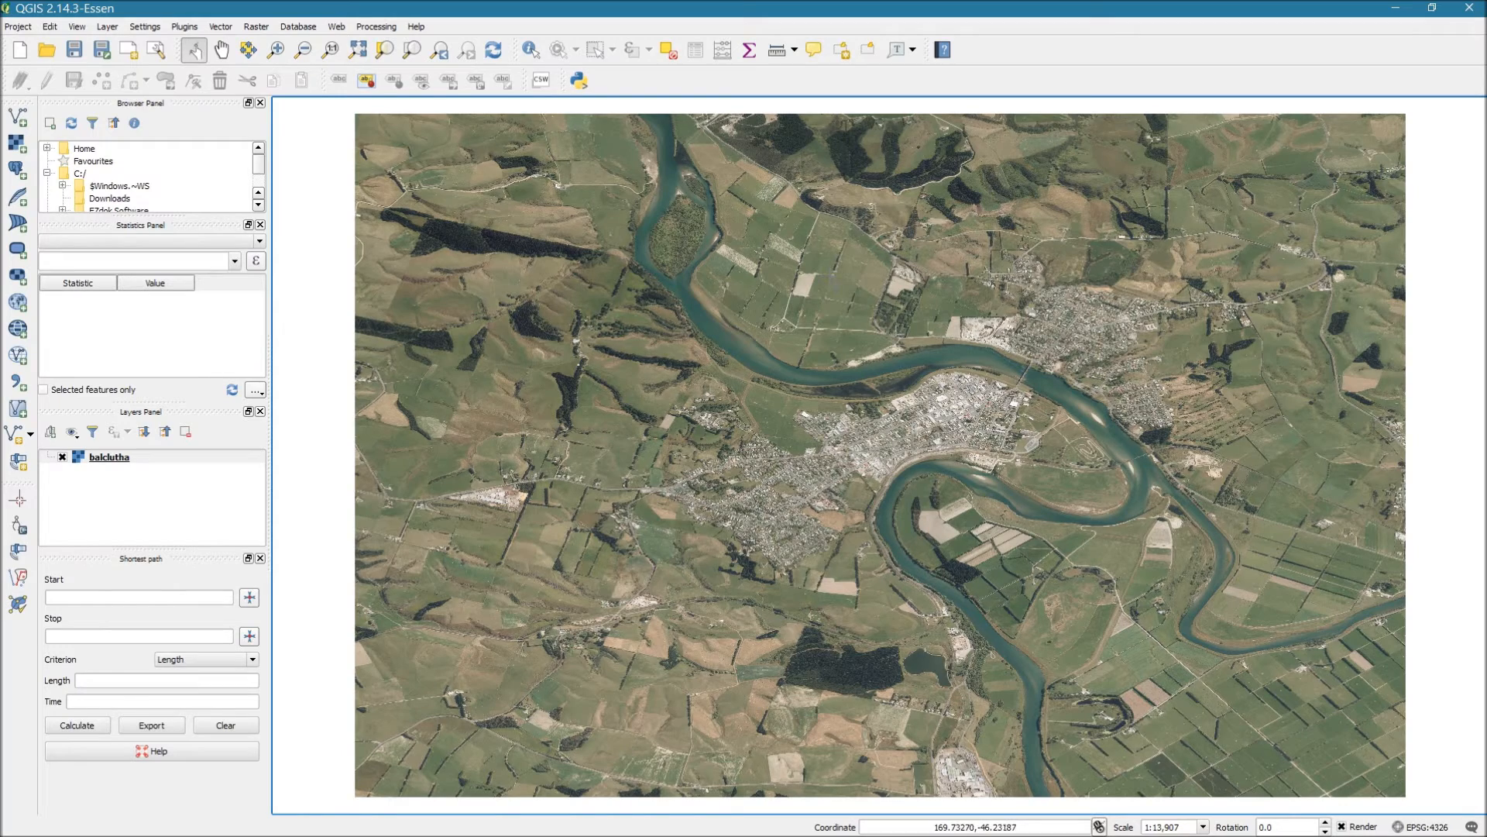
Step: Close QGIS without saving the project and select the merged balclutha.tif in the balclutha downloads folder
{"action": "left_click", "coordinate": [1470, 8]}
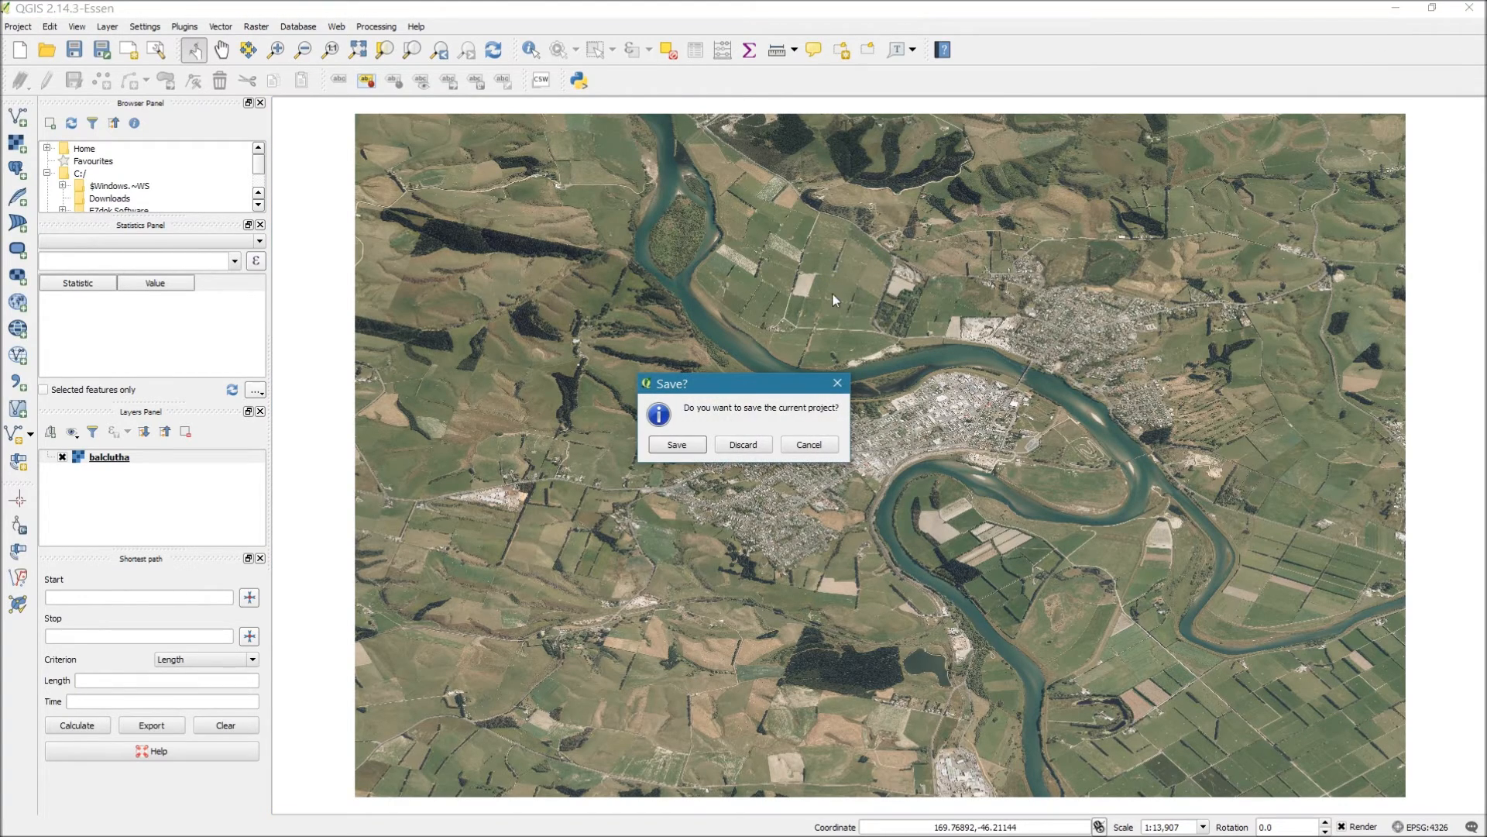
{"action": "left_click", "coordinate": [743, 444]}
{"action": "scroll", "coordinate": [946, 475], "scroll_direction": "up", "scroll_amount": 5}
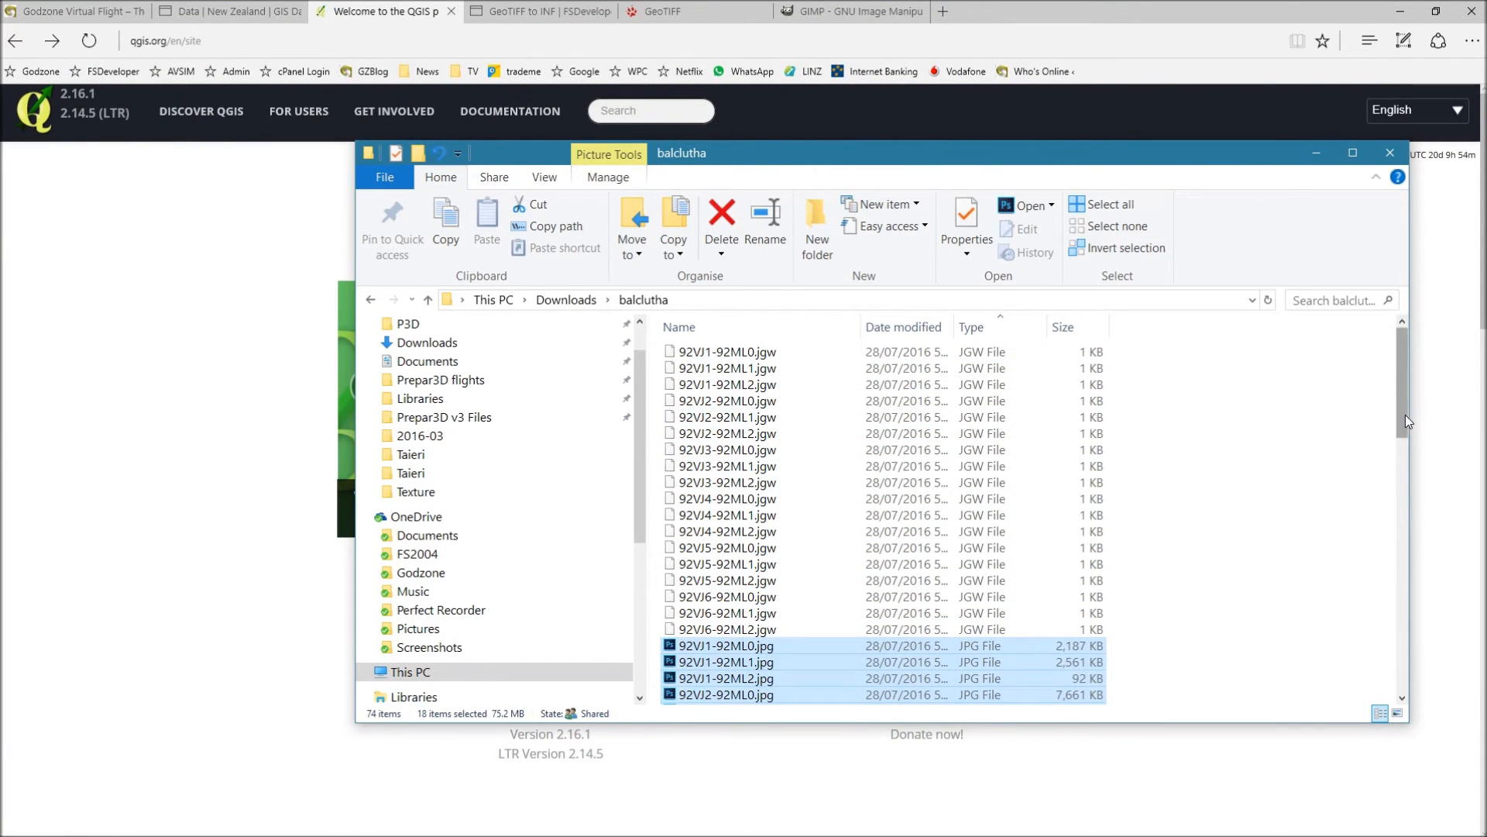
{"action": "left_click_drag", "start_coordinate": [1406, 416], "coordinate": [1414, 692]}
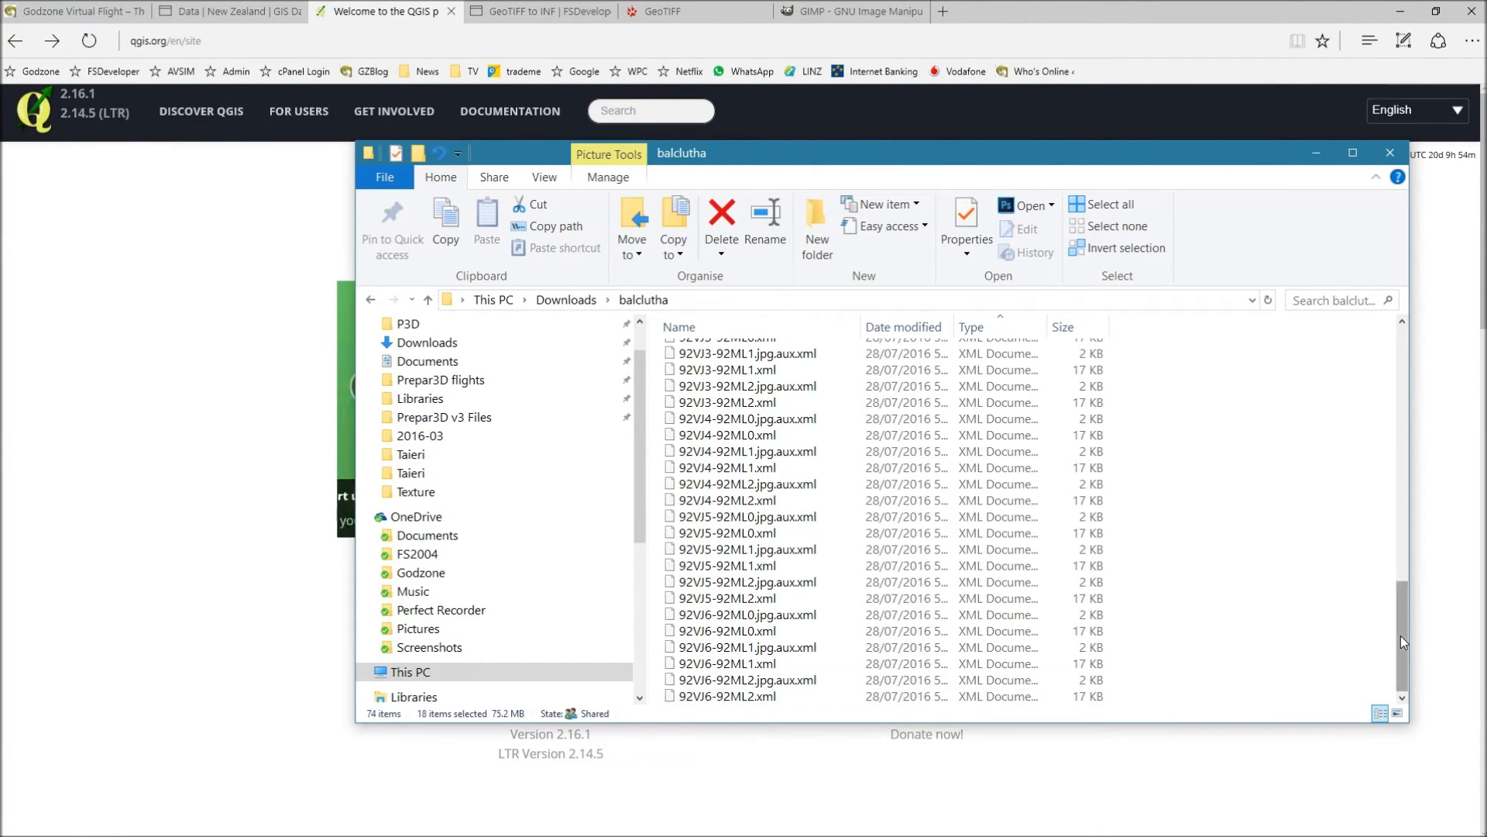
{"action": "left_click_drag", "start_coordinate": [1400, 635], "coordinate": [1384, 351]}
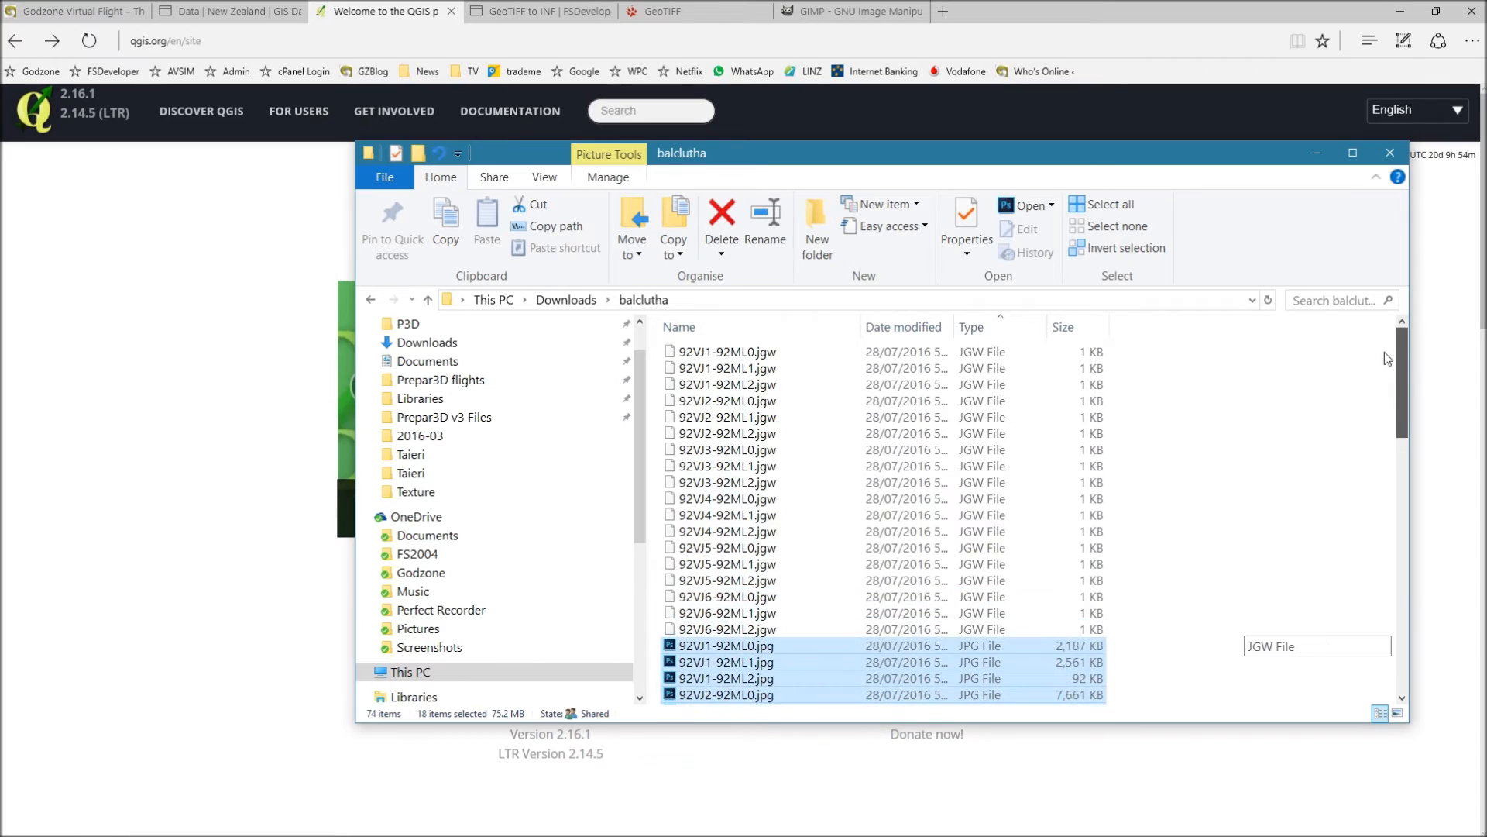
{"action": "left_click", "coordinate": [1348, 458]}
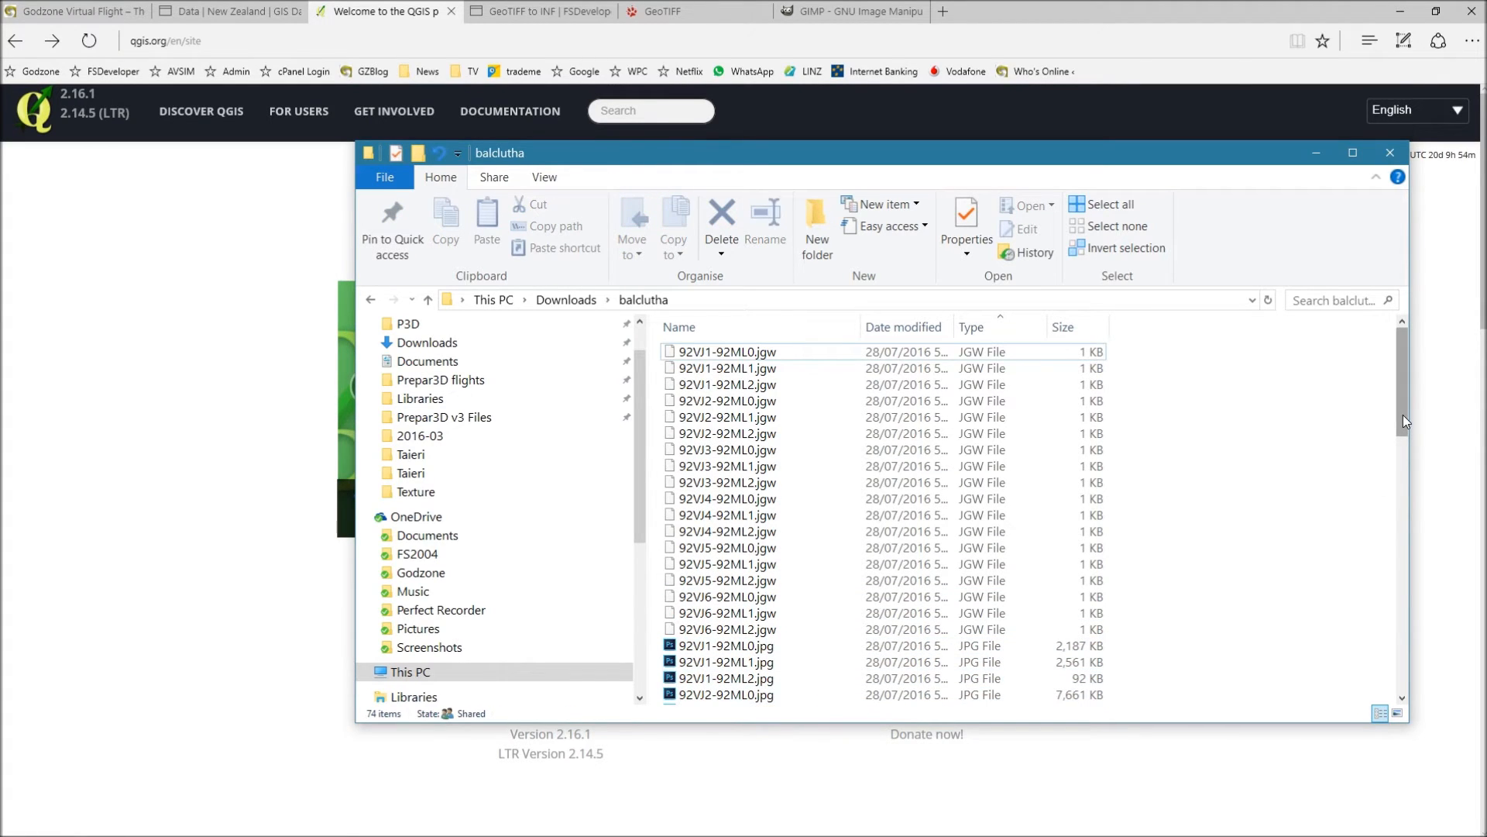
{"action": "left_click_drag", "start_coordinate": [1403, 415], "coordinate": [1409, 560]}
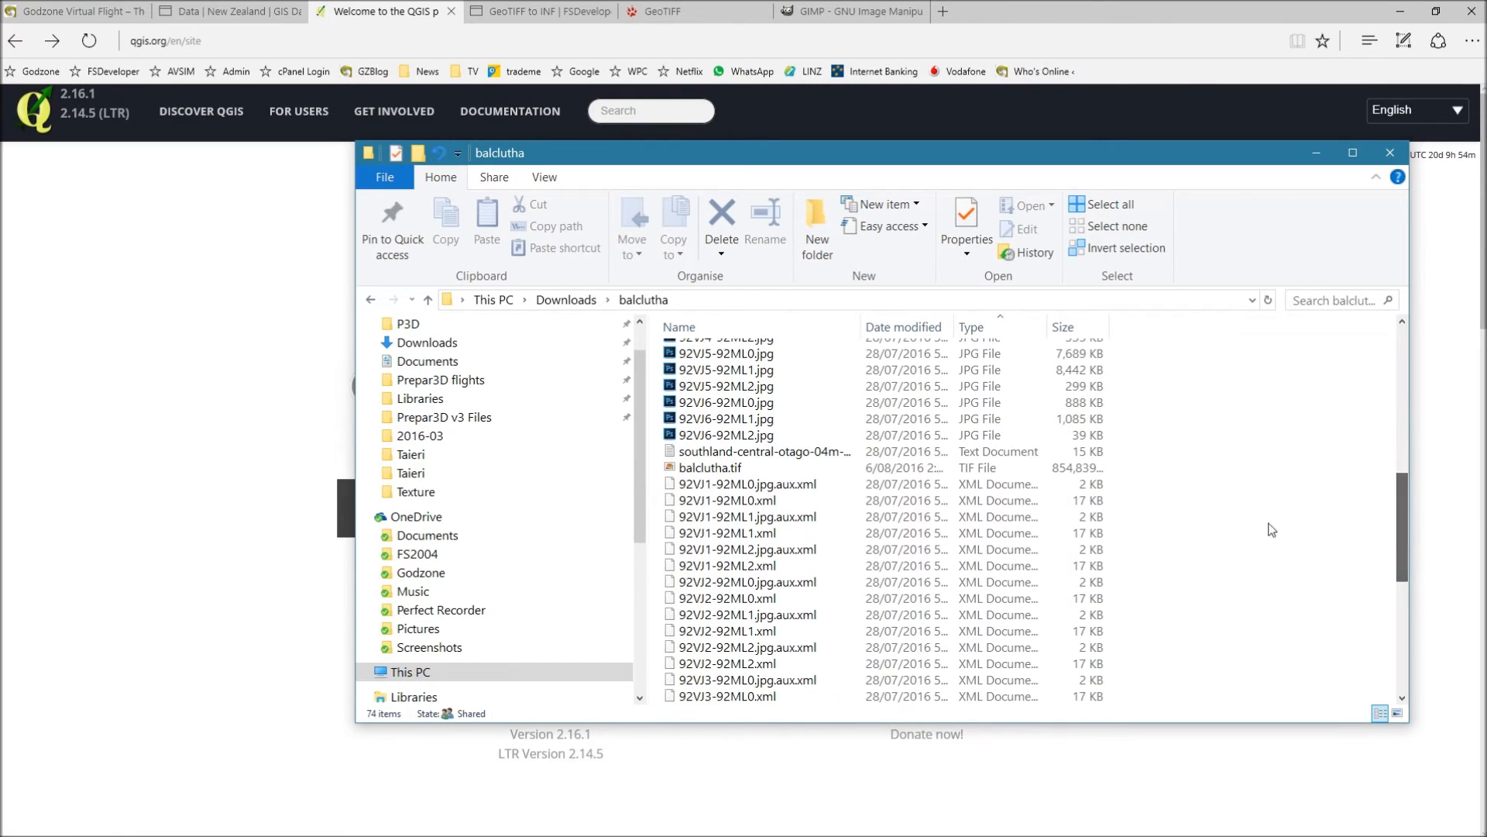
{"action": "left_click", "coordinate": [711, 468]}
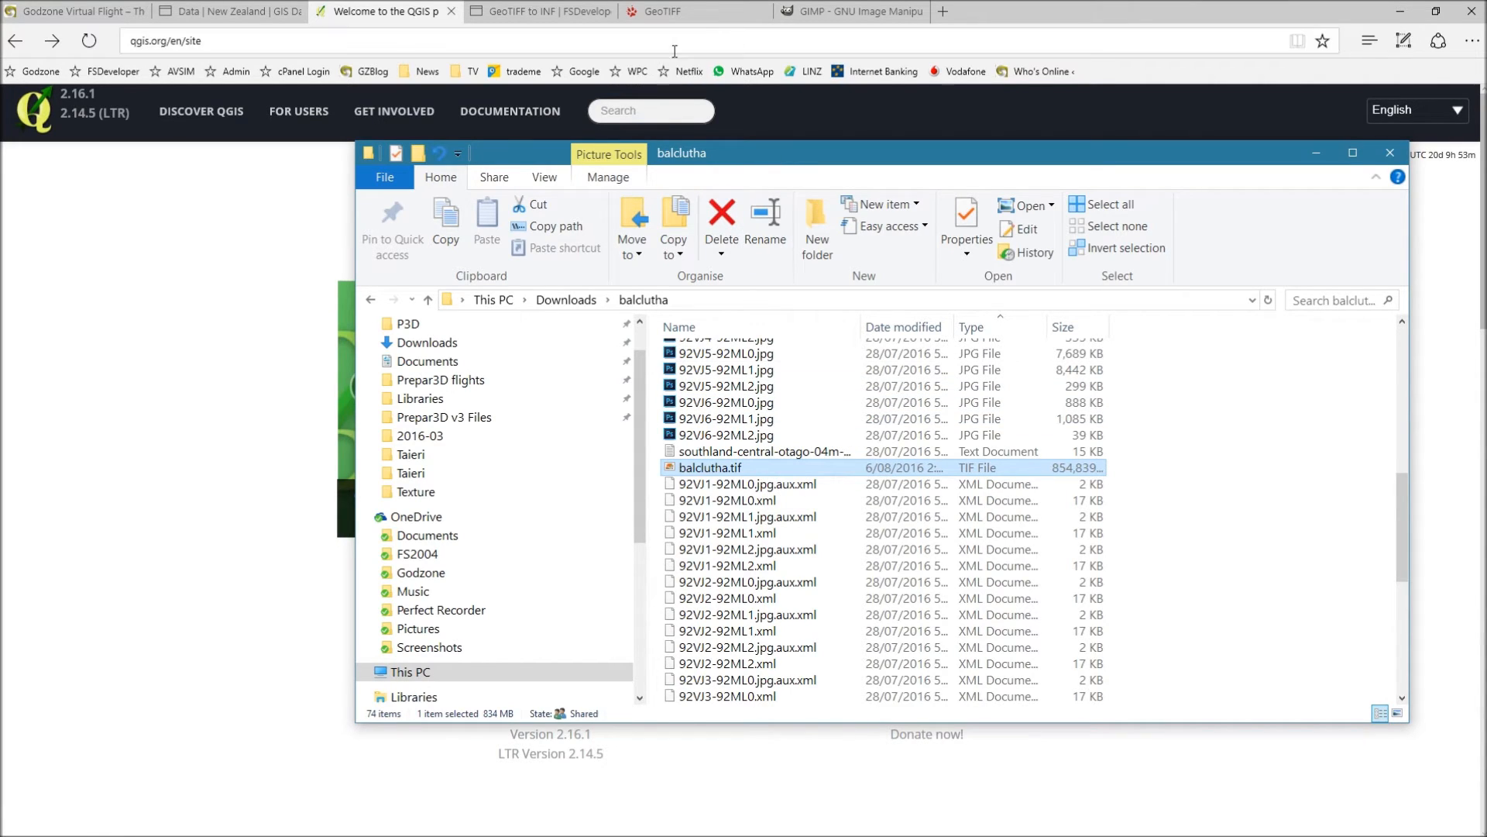
Step: Review the GeoTIFF project page and FSDeveloper's GeoTIFF to INF page in the browser, and minimise the browser
{"action": "left_click", "coordinate": [662, 11]}
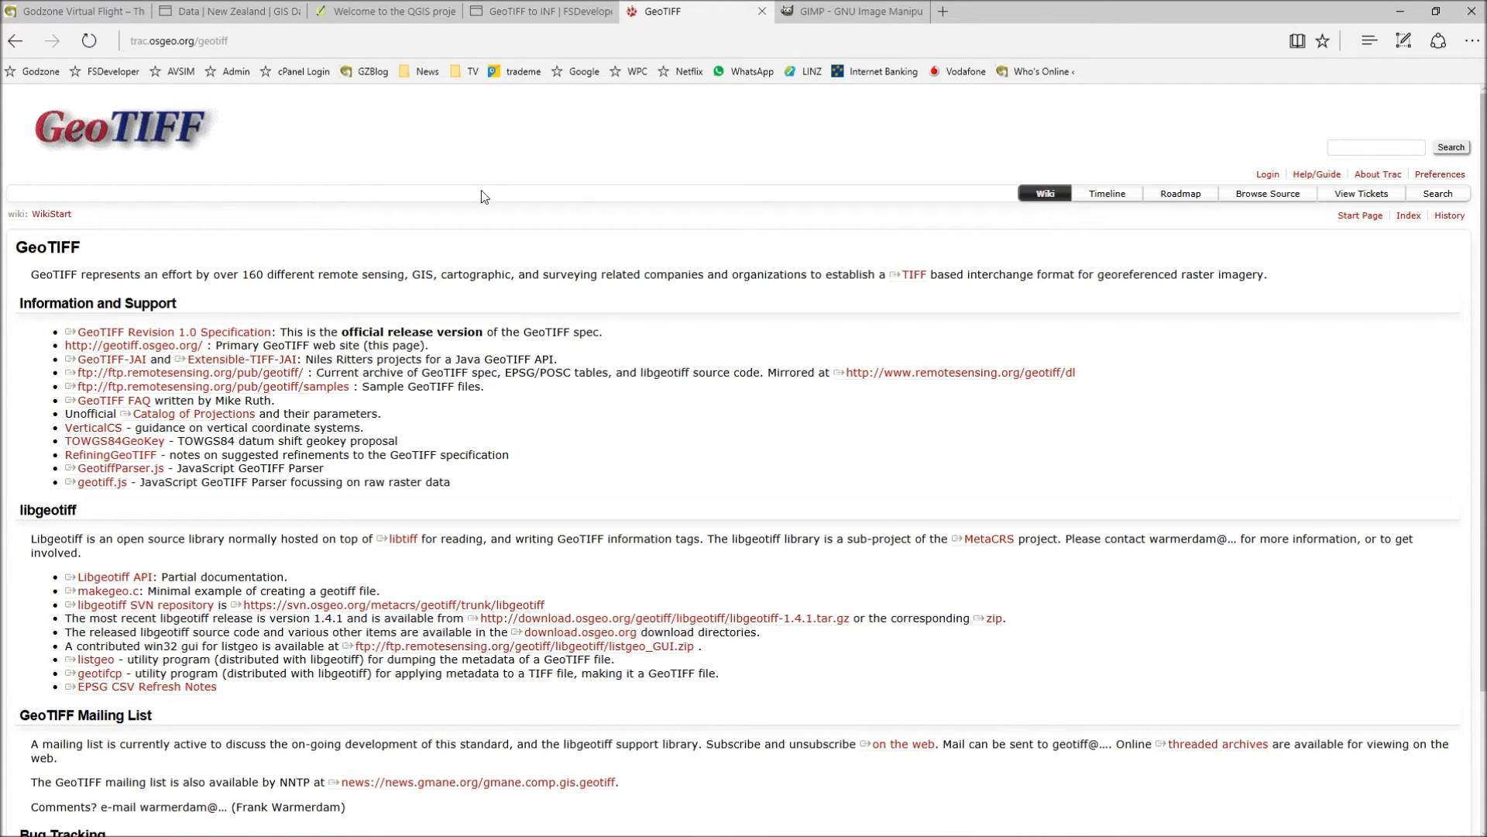
{"action": "left_click", "coordinate": [563, 12]}
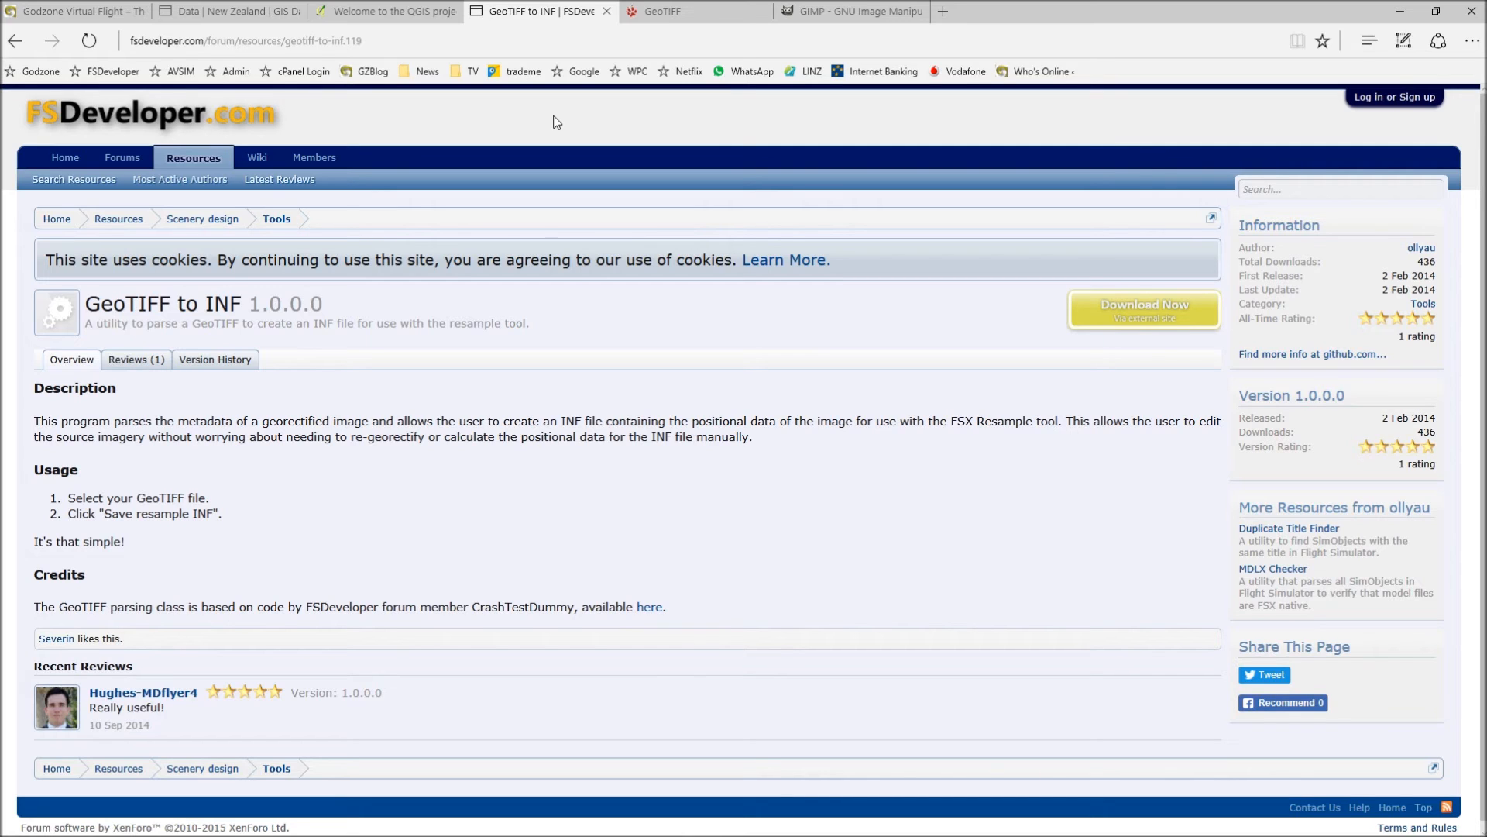
{"action": "left_click", "coordinate": [1404, 9]}
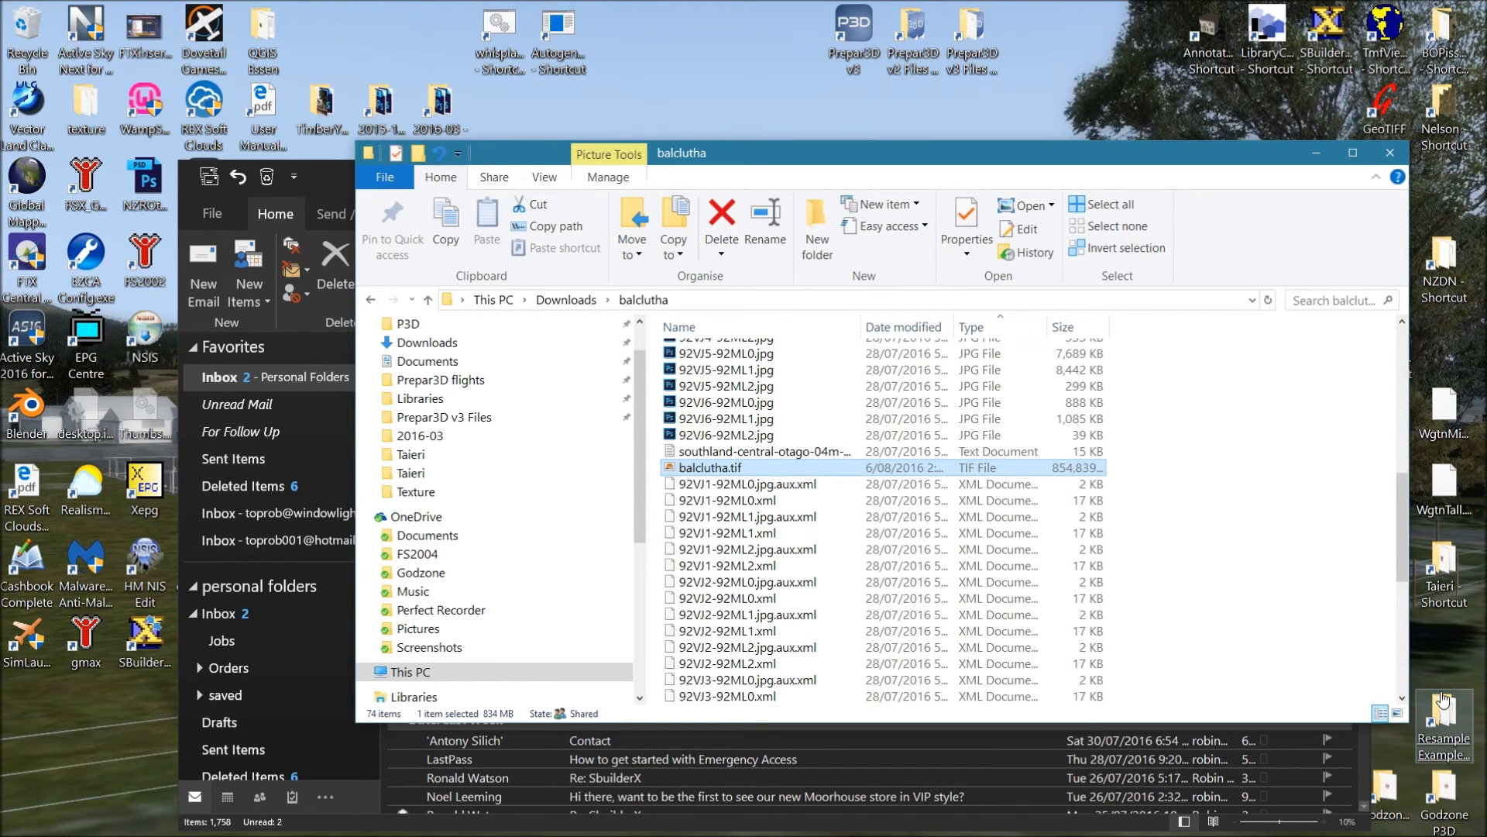
Step: Open the Resample Examples folder, examine the source and destination settings in balclutha.inf, and close the file
{"action": "double_click", "coordinate": [1444, 719]}
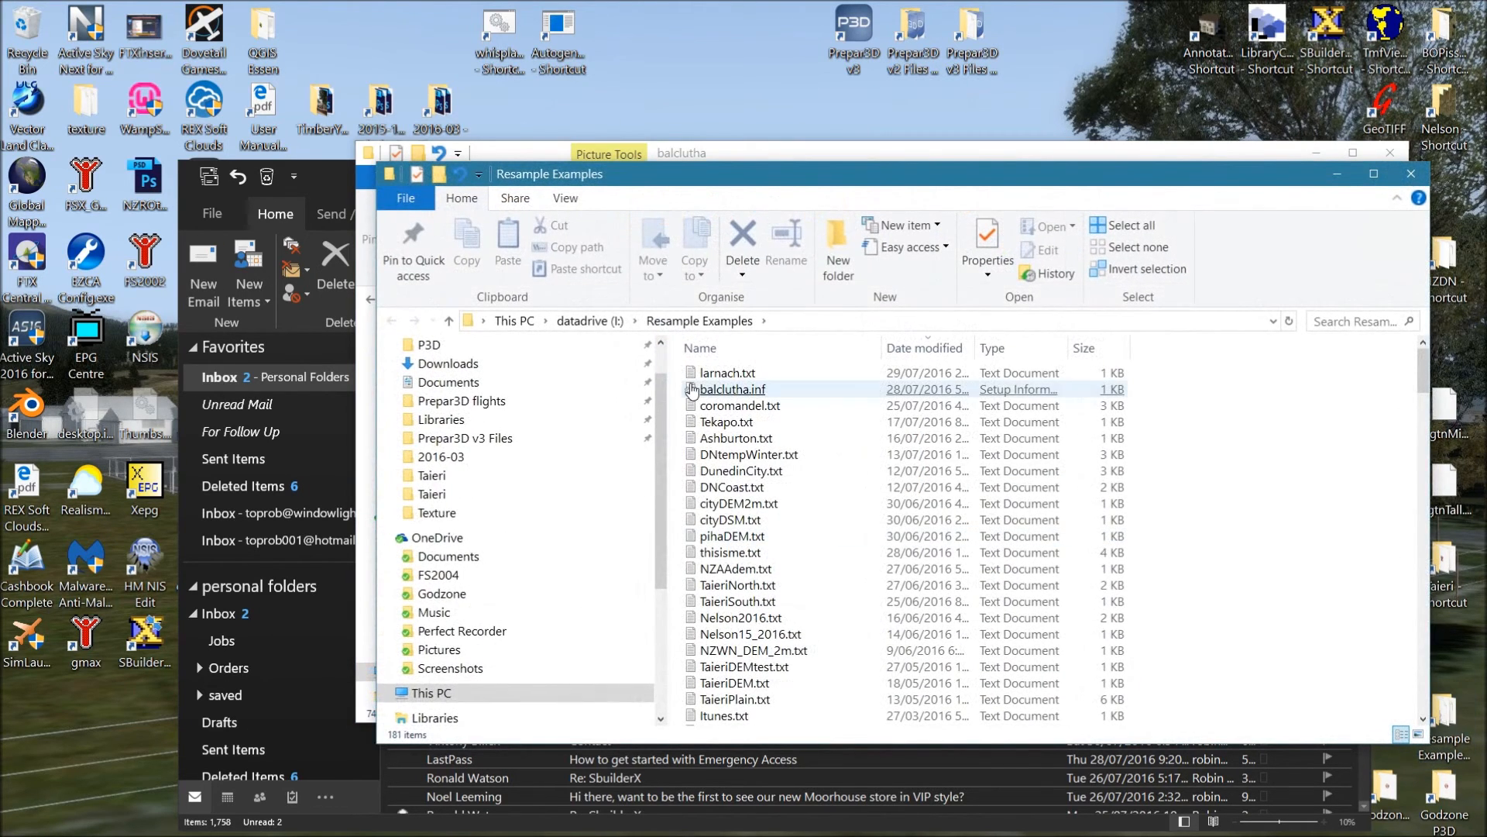
{"action": "double_click", "coordinate": [736, 388]}
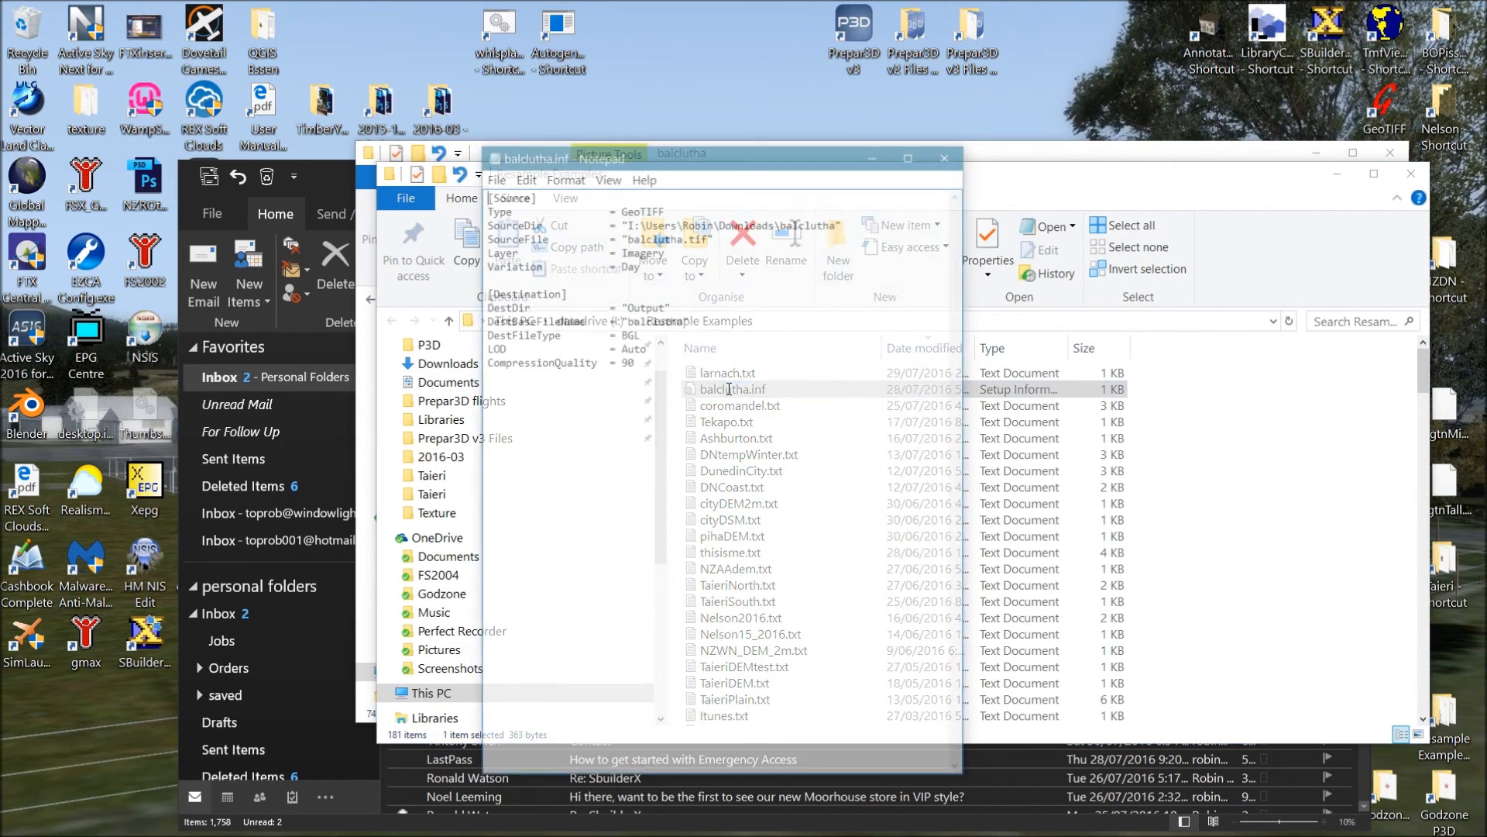
{"action": "left_click_drag", "start_coordinate": [605, 160], "coordinate": [676, 195]}
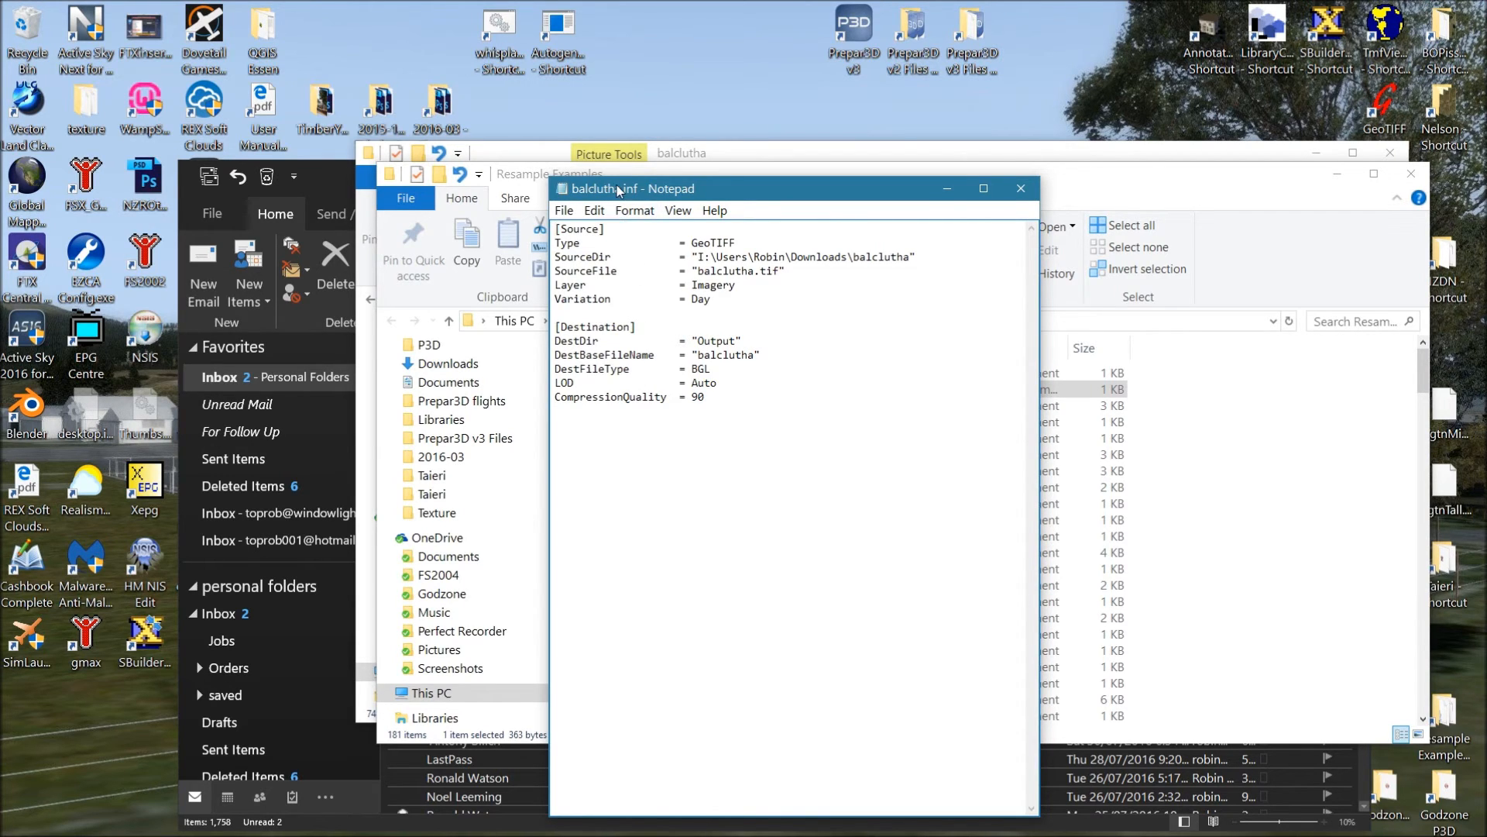
{"action": "left_click_drag", "start_coordinate": [633, 188], "coordinate": [775, 187]}
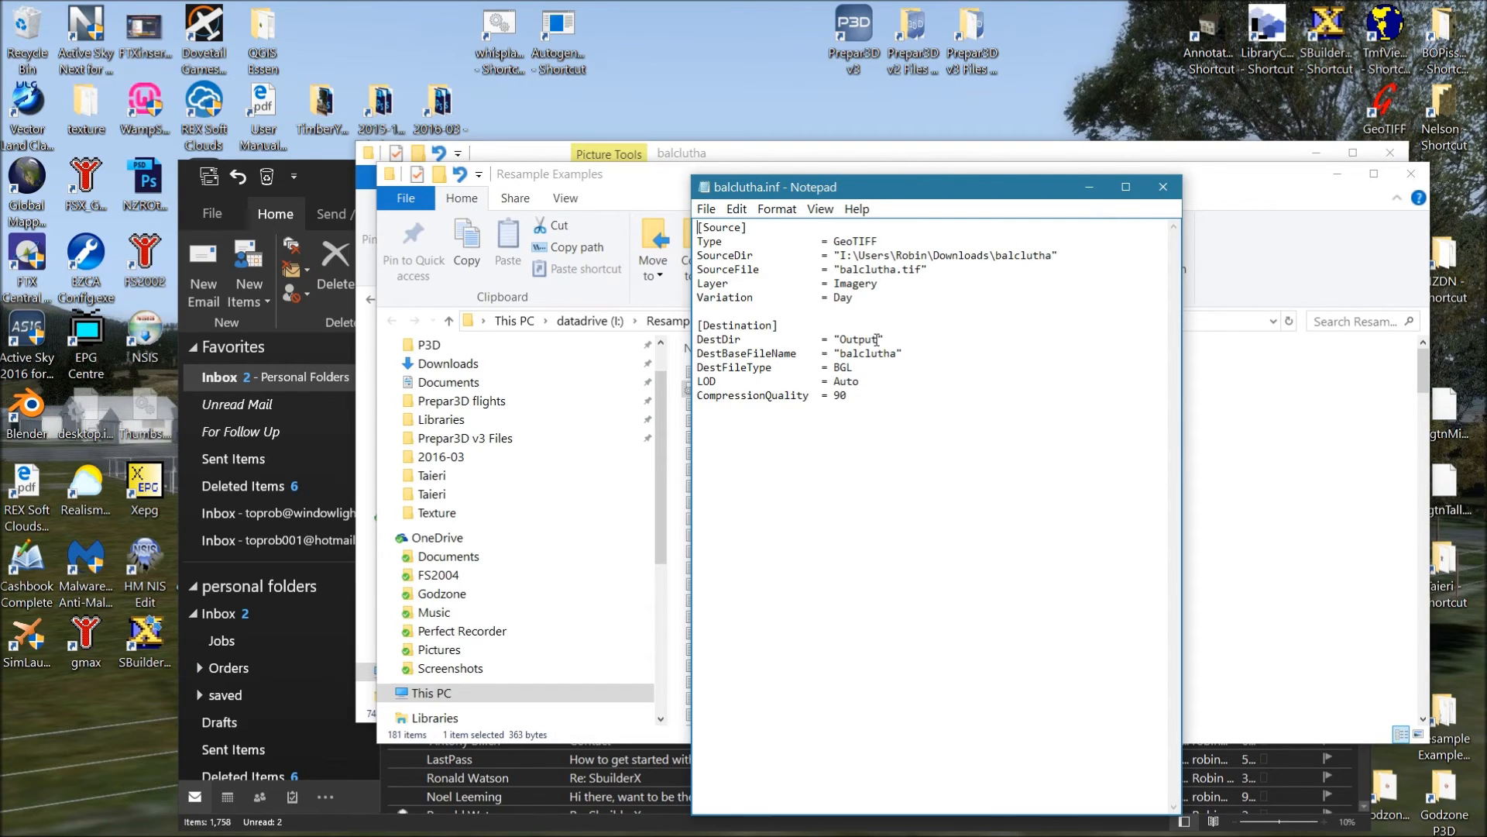
{"action": "left_click_drag", "start_coordinate": [828, 190], "coordinate": [691, 190]}
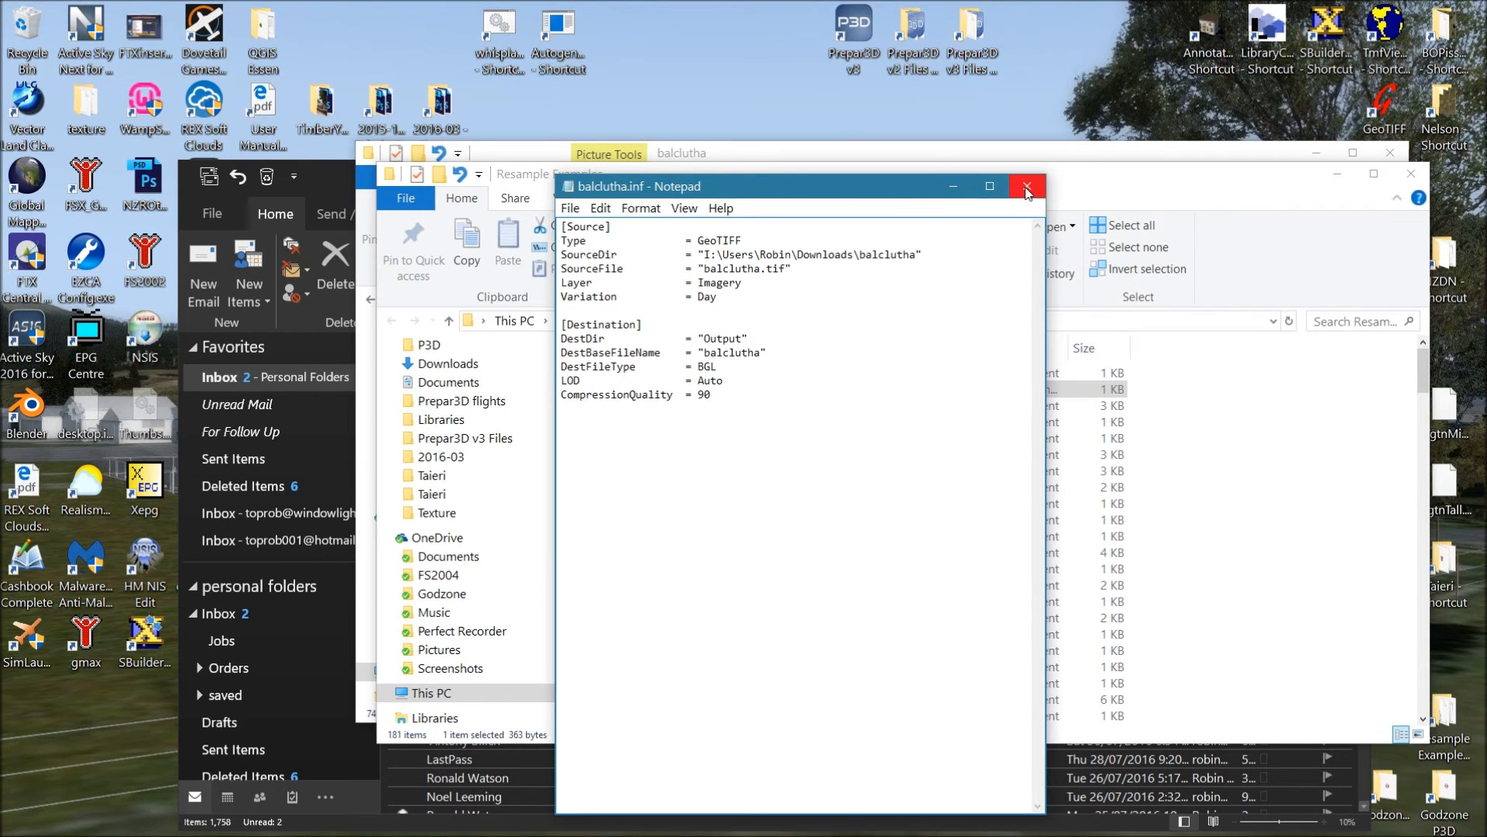
{"action": "left_click", "coordinate": [1027, 187]}
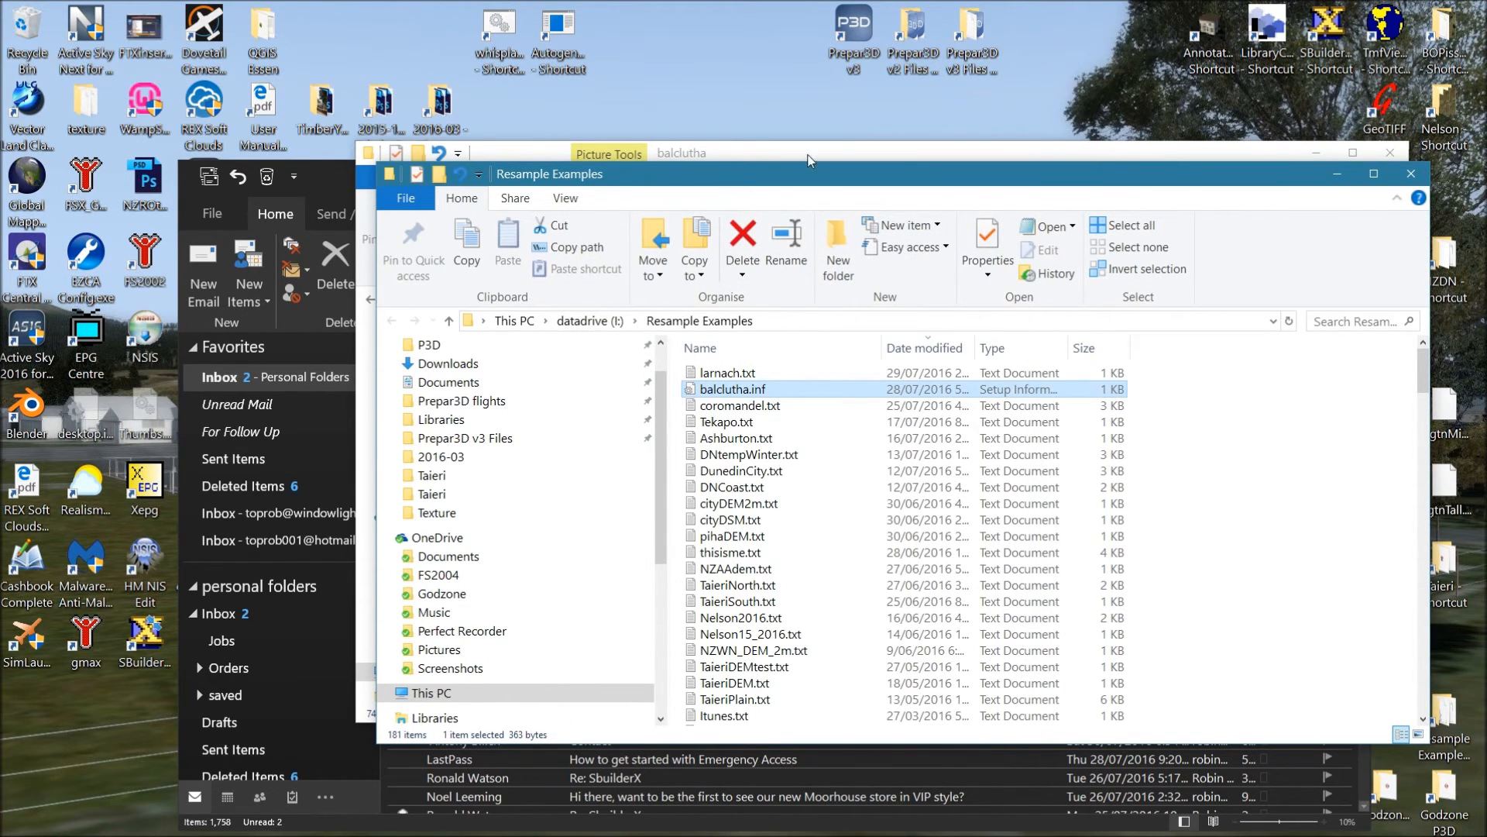
Step: Minimise the balclutha folder window and run the desktop resample shortcut on balclutha.inf from the Resample Examples folder
{"action": "mouse_move", "coordinate": [717, 395]}
{"action": "left_mouse_down"}
{"action": "mouse_move", "coordinate": [837, 310]}
{"action": "mouse_move", "coordinate": [1176, 124]}
{"action": "mouse_move", "coordinate": [1364, 74]}
{"action": "mouse_move", "coordinate": [1085, 116]}
{"action": "mouse_move", "coordinate": [1093, 176]}
{"action": "mouse_move", "coordinate": [960, 223]}
{"action": "mouse_move", "coordinate": [713, 368]}
{"action": "mouse_move", "coordinate": [713, 405]}
{"action": "left_mouse_up"}
{"action": "left_click", "coordinate": [1317, 153]}
{"action": "left_click_drag", "start_coordinate": [1290, 181], "coordinate": [1066, 208]}
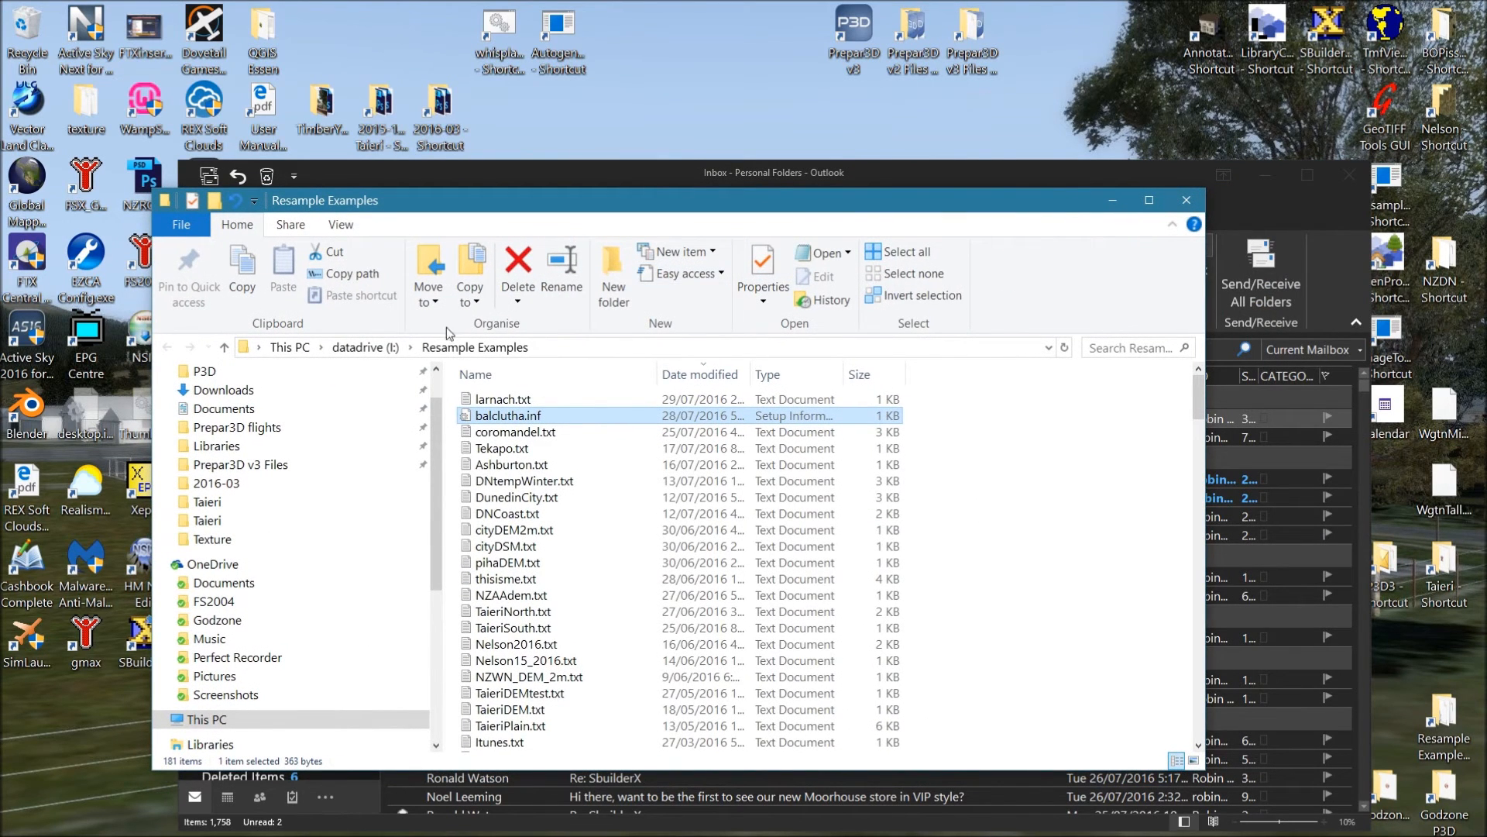
{"action": "left_click_drag", "start_coordinate": [502, 419], "coordinate": [1400, 195]}
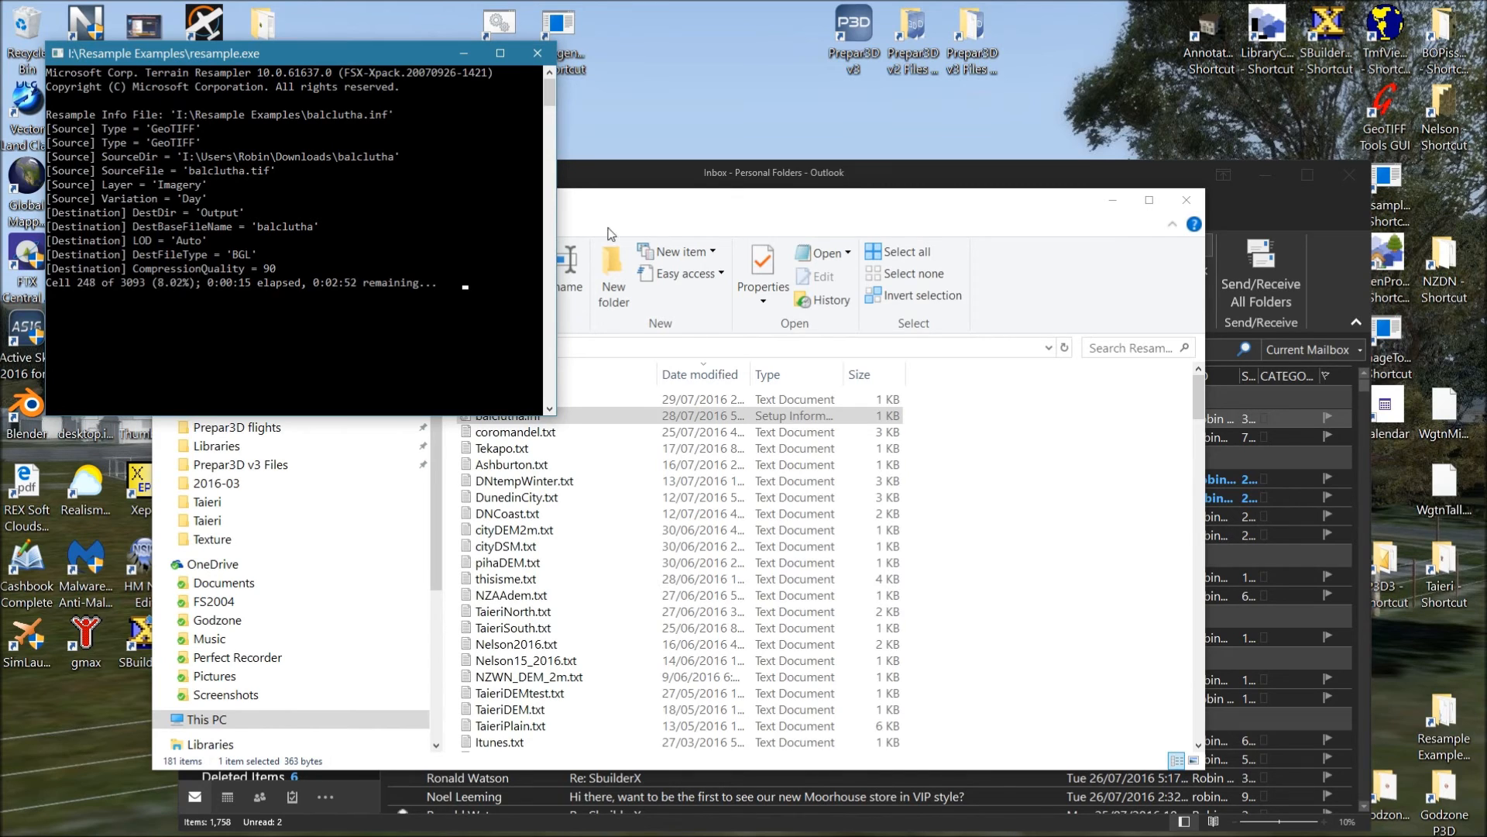
Step: Switch to the browser and review the QGIS, GeoTIFF to INF, GeoTIFF and GIMP web pages
{"action": "left_click", "coordinate": [706, 183]}
{"action": "mouse_move", "coordinate": [777, 835]}
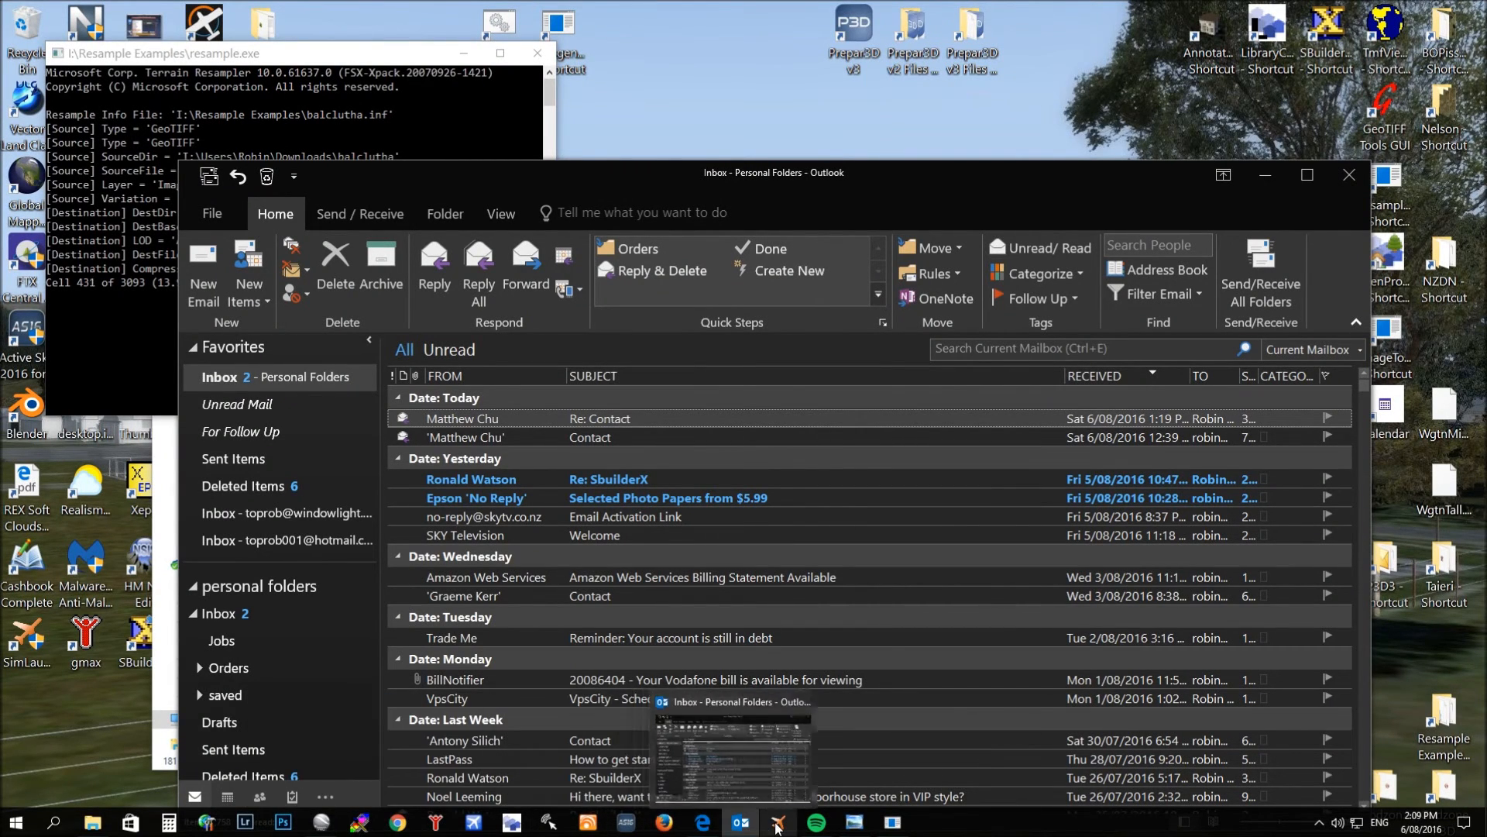
{"action": "left_click", "coordinate": [705, 824]}
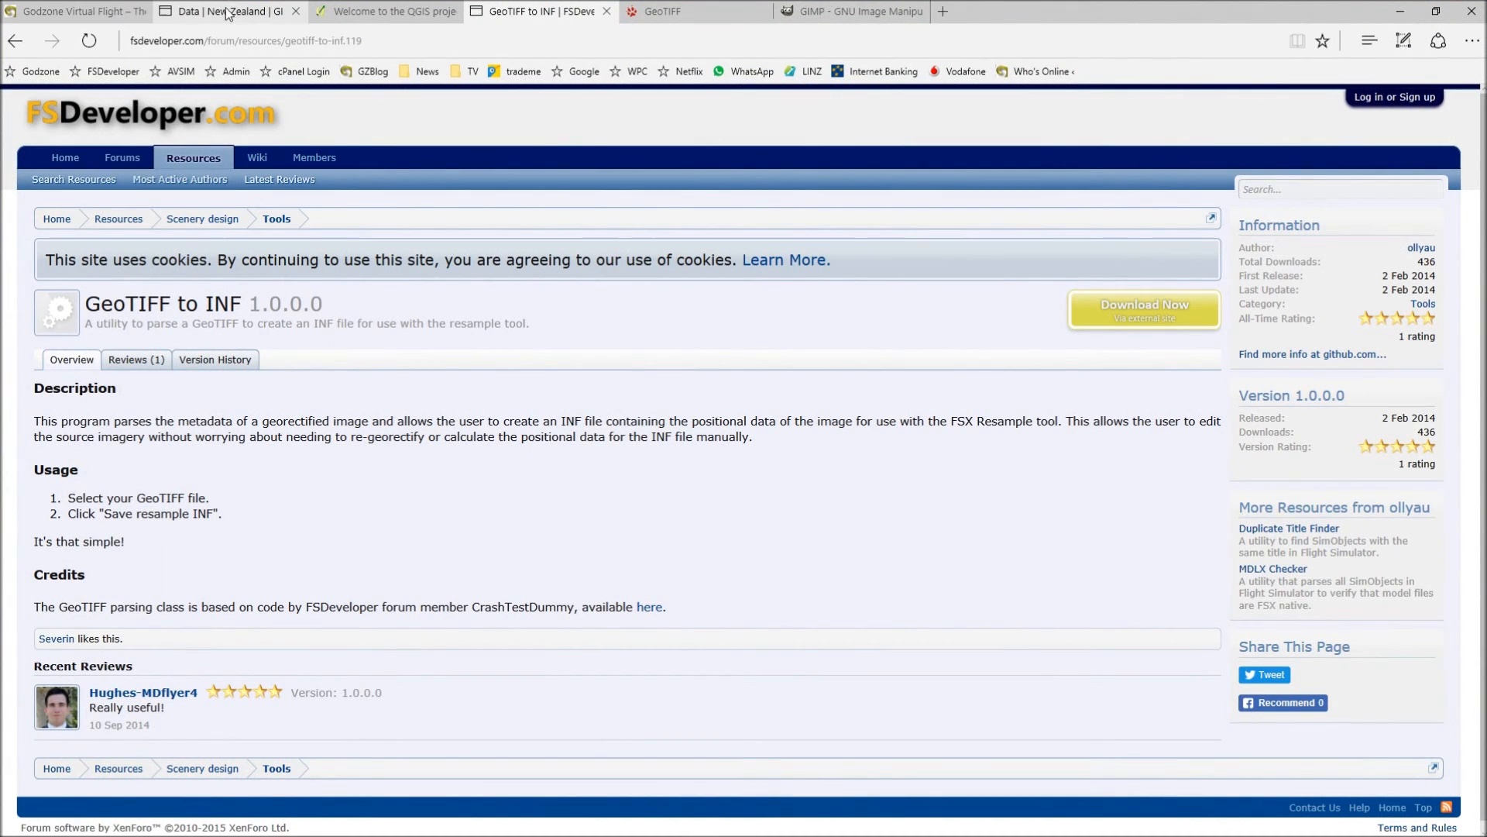
{"action": "left_click", "coordinate": [379, 11]}
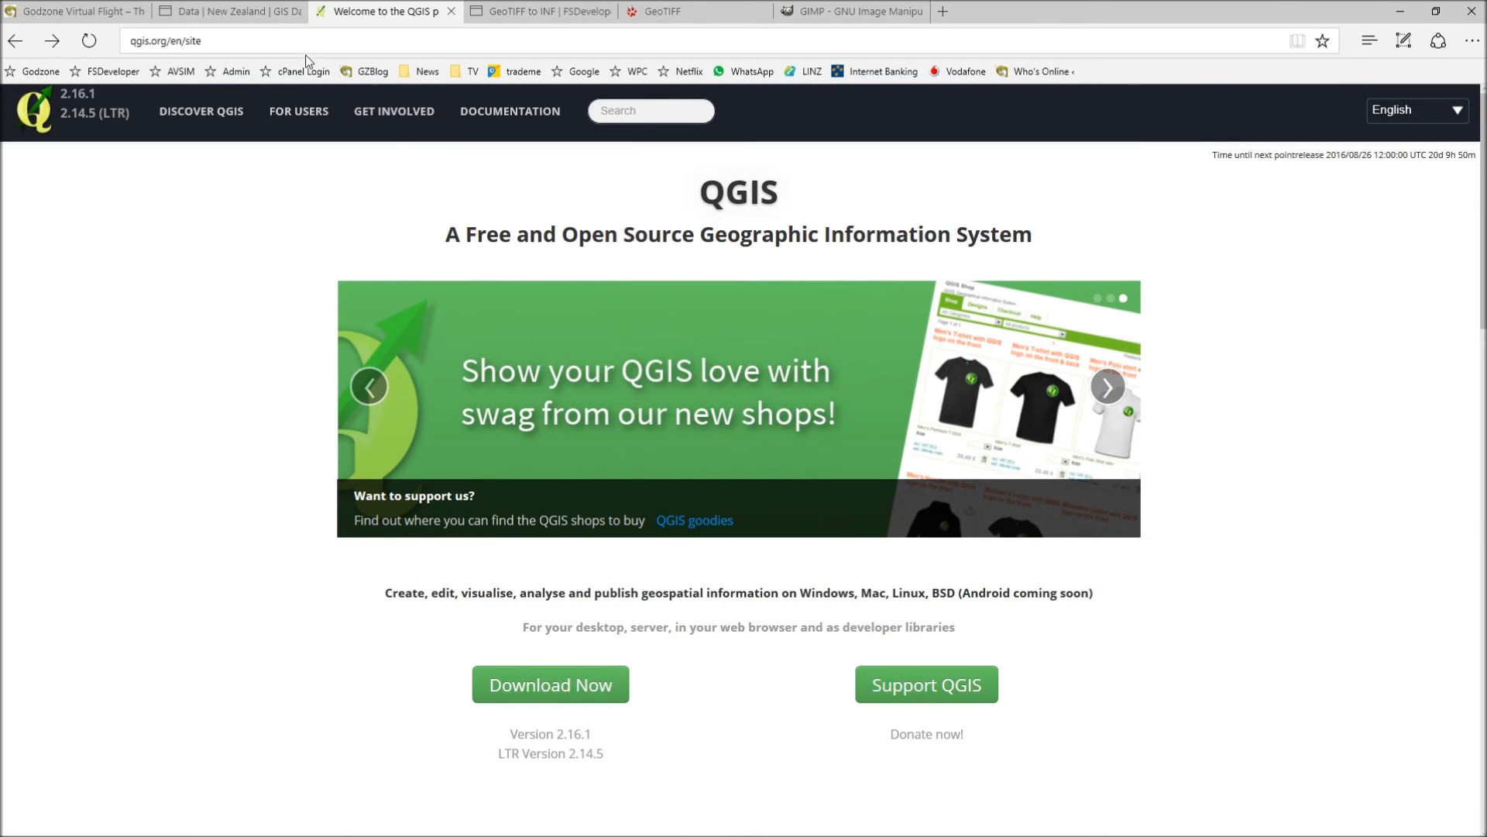
{"action": "left_click", "coordinate": [519, 9]}
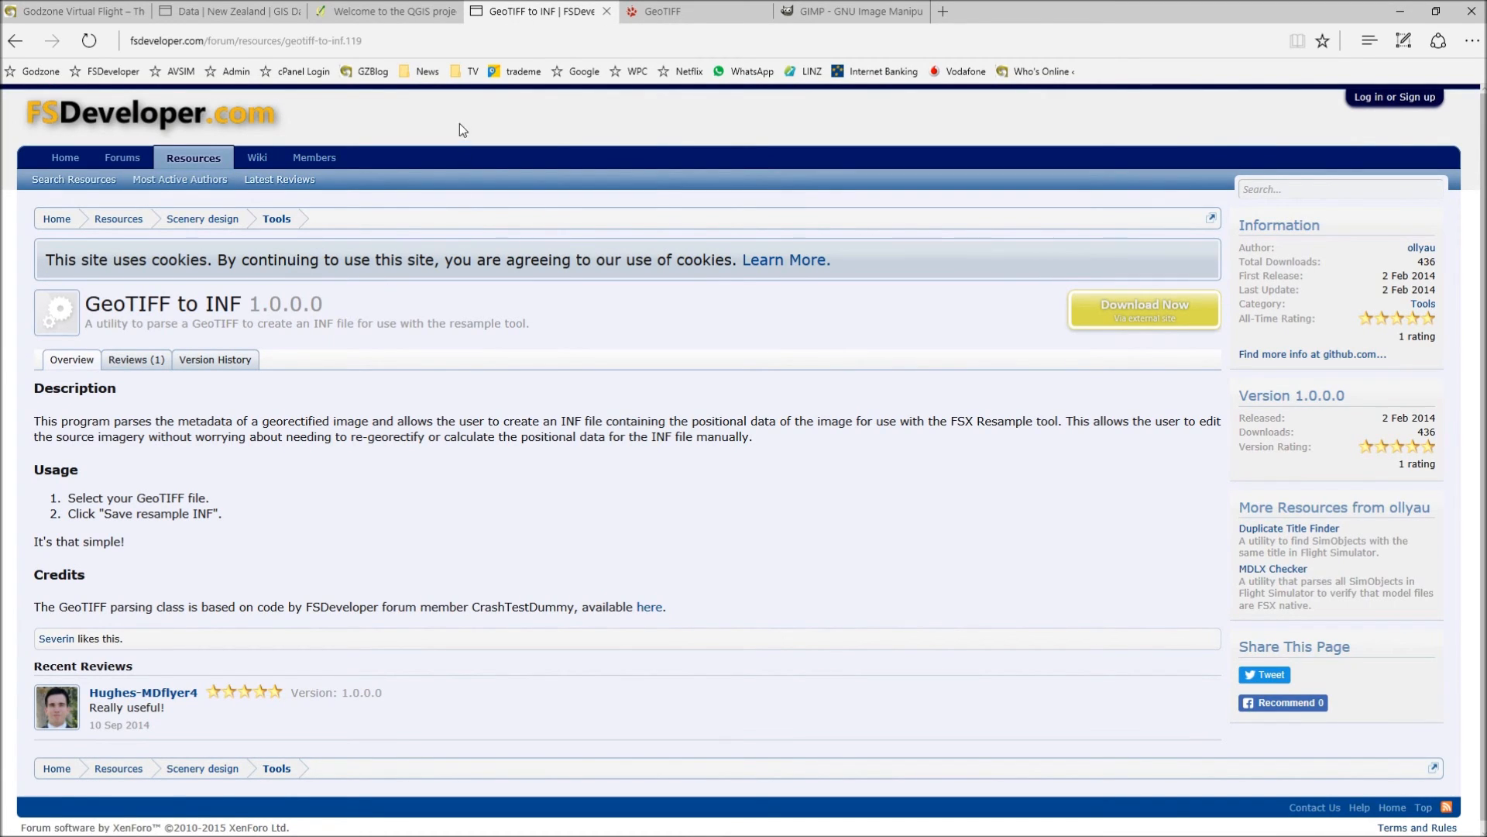
{"action": "left_click", "coordinate": [682, 11]}
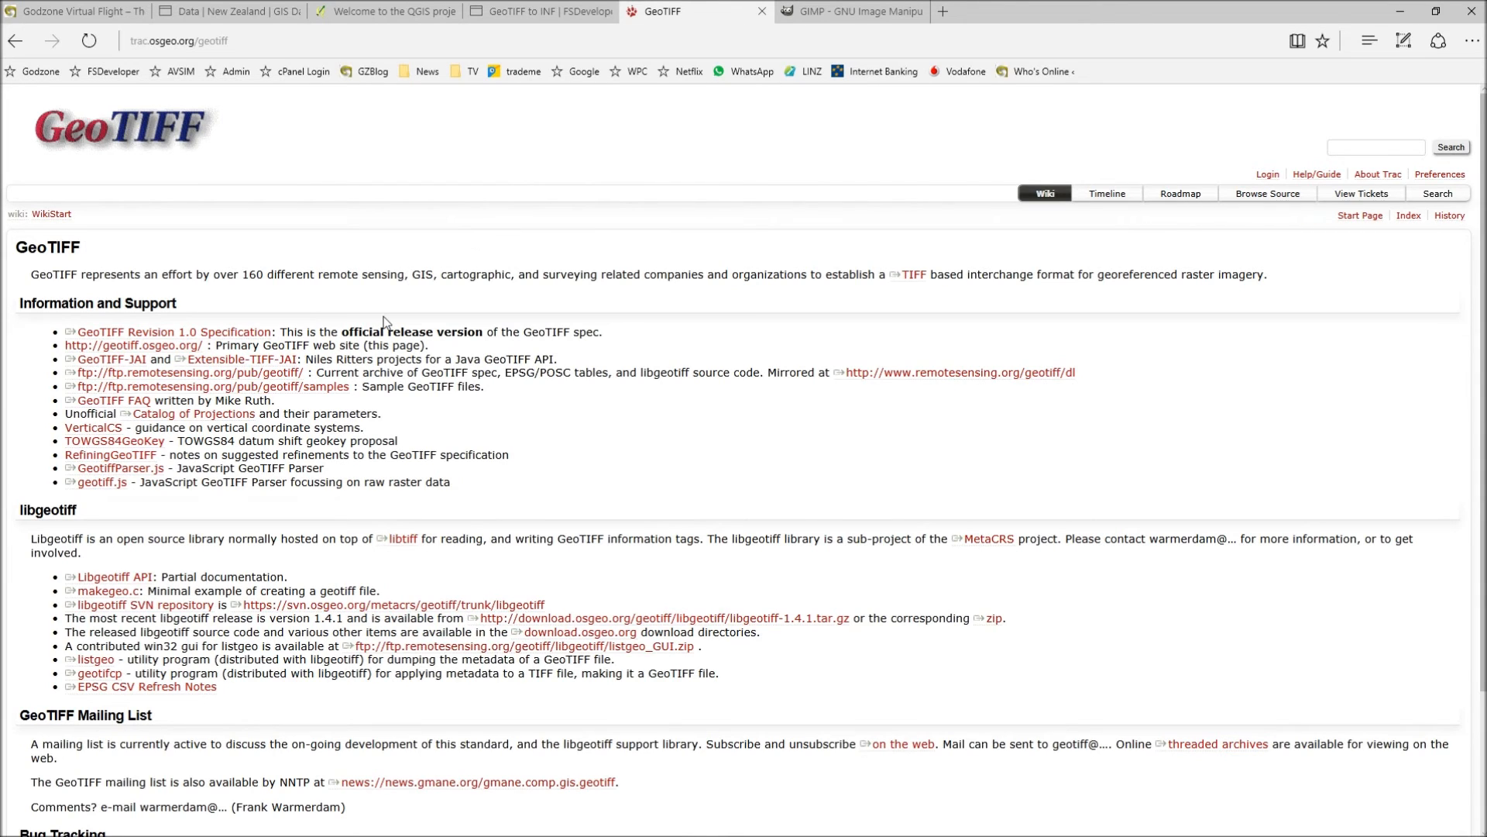
{"action": "left_click", "coordinate": [852, 11]}
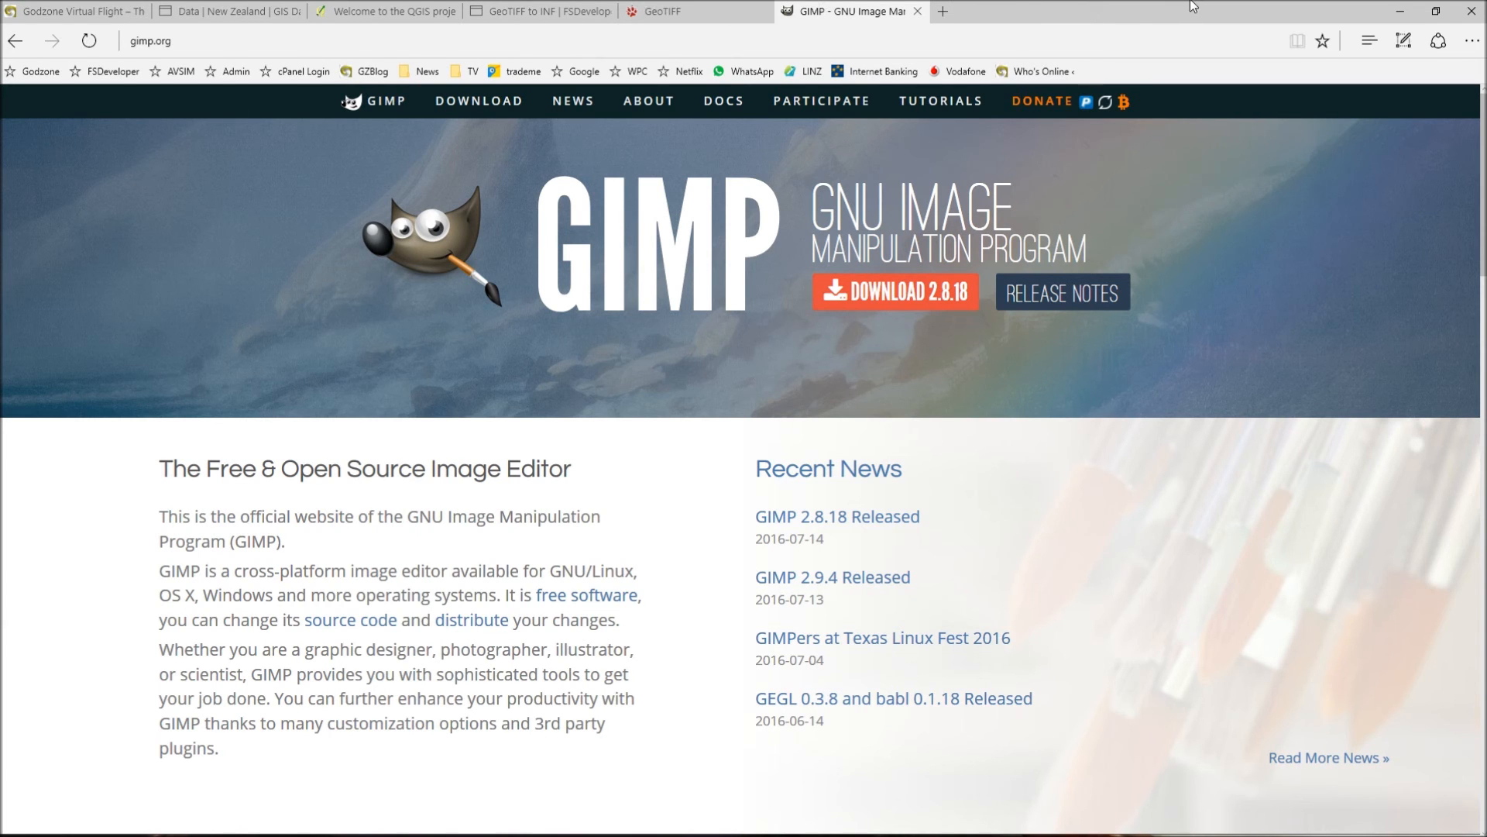
Step: Minimise the browser and maximise the resample.exe window to check the conversion's progress
{"action": "left_click", "coordinate": [1401, 11]}
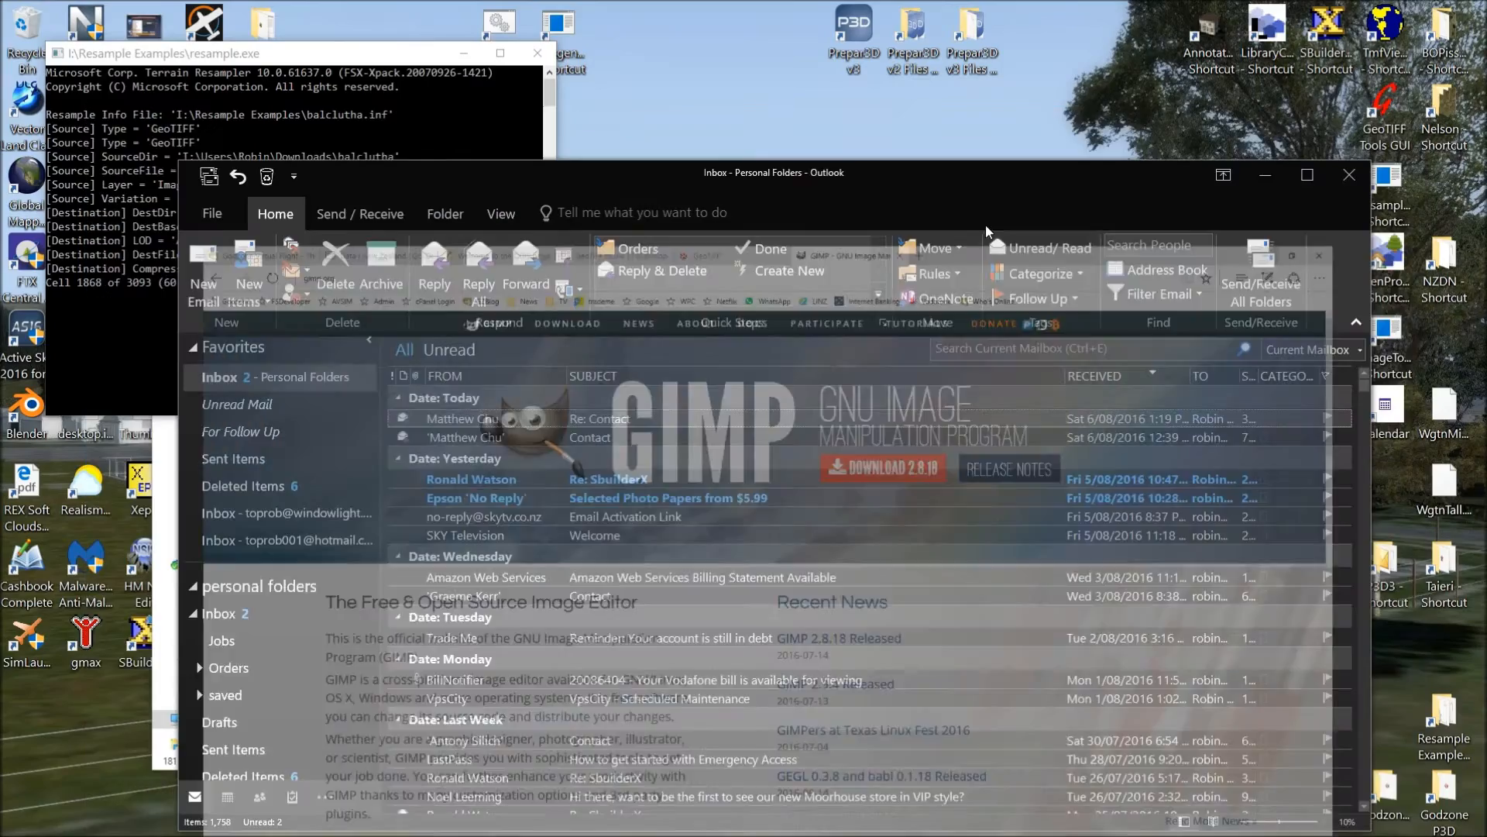
{"action": "double_click", "coordinate": [260, 56]}
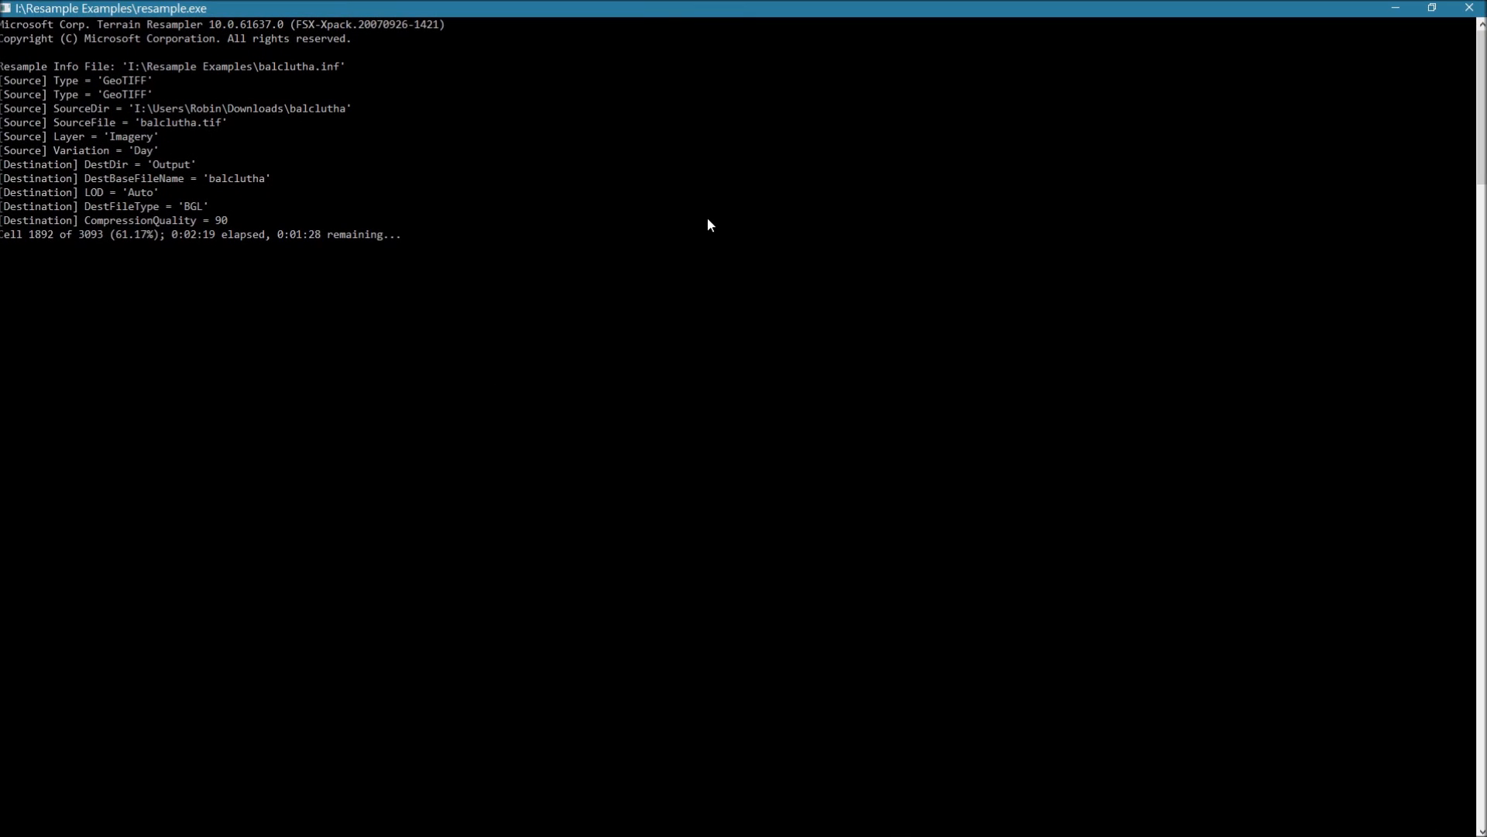